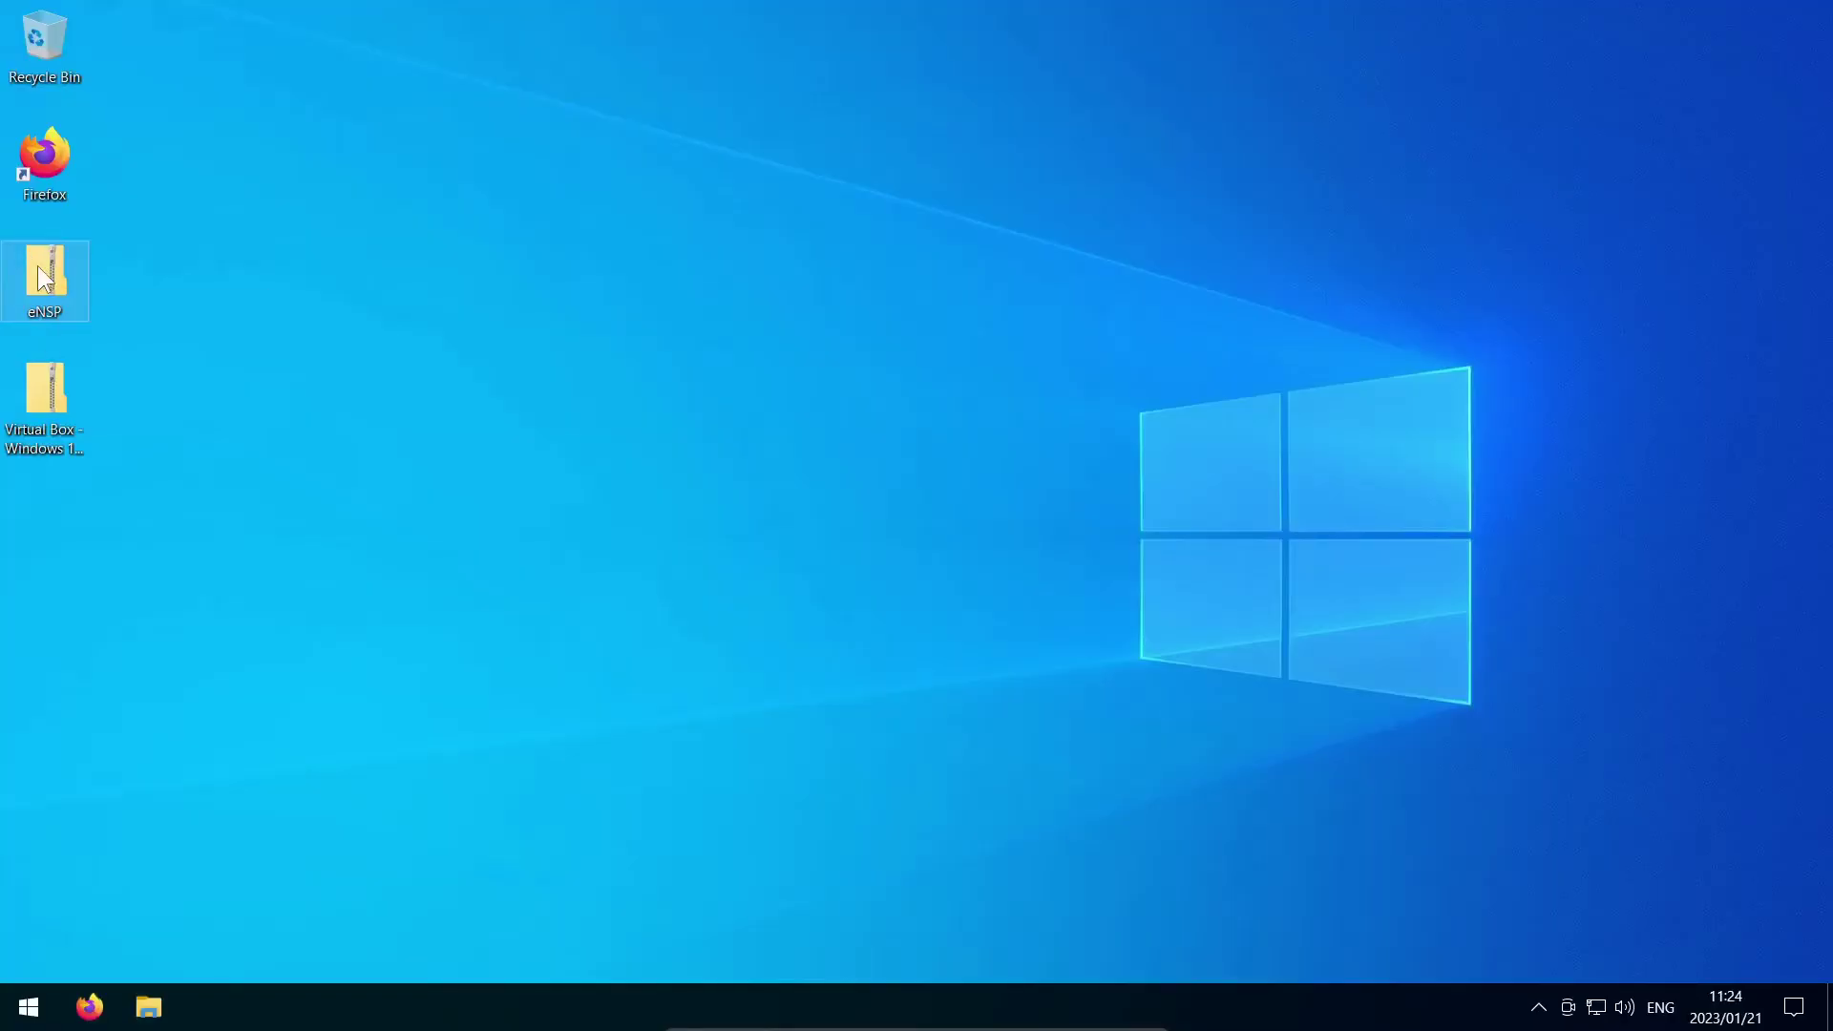
# Extract the eNSP zip to the desktop, then open eNSP › eNSP V100R002C00B510 Setup
pyautogui.rightClick(67, 276)
pyautogui.click(233, 323)
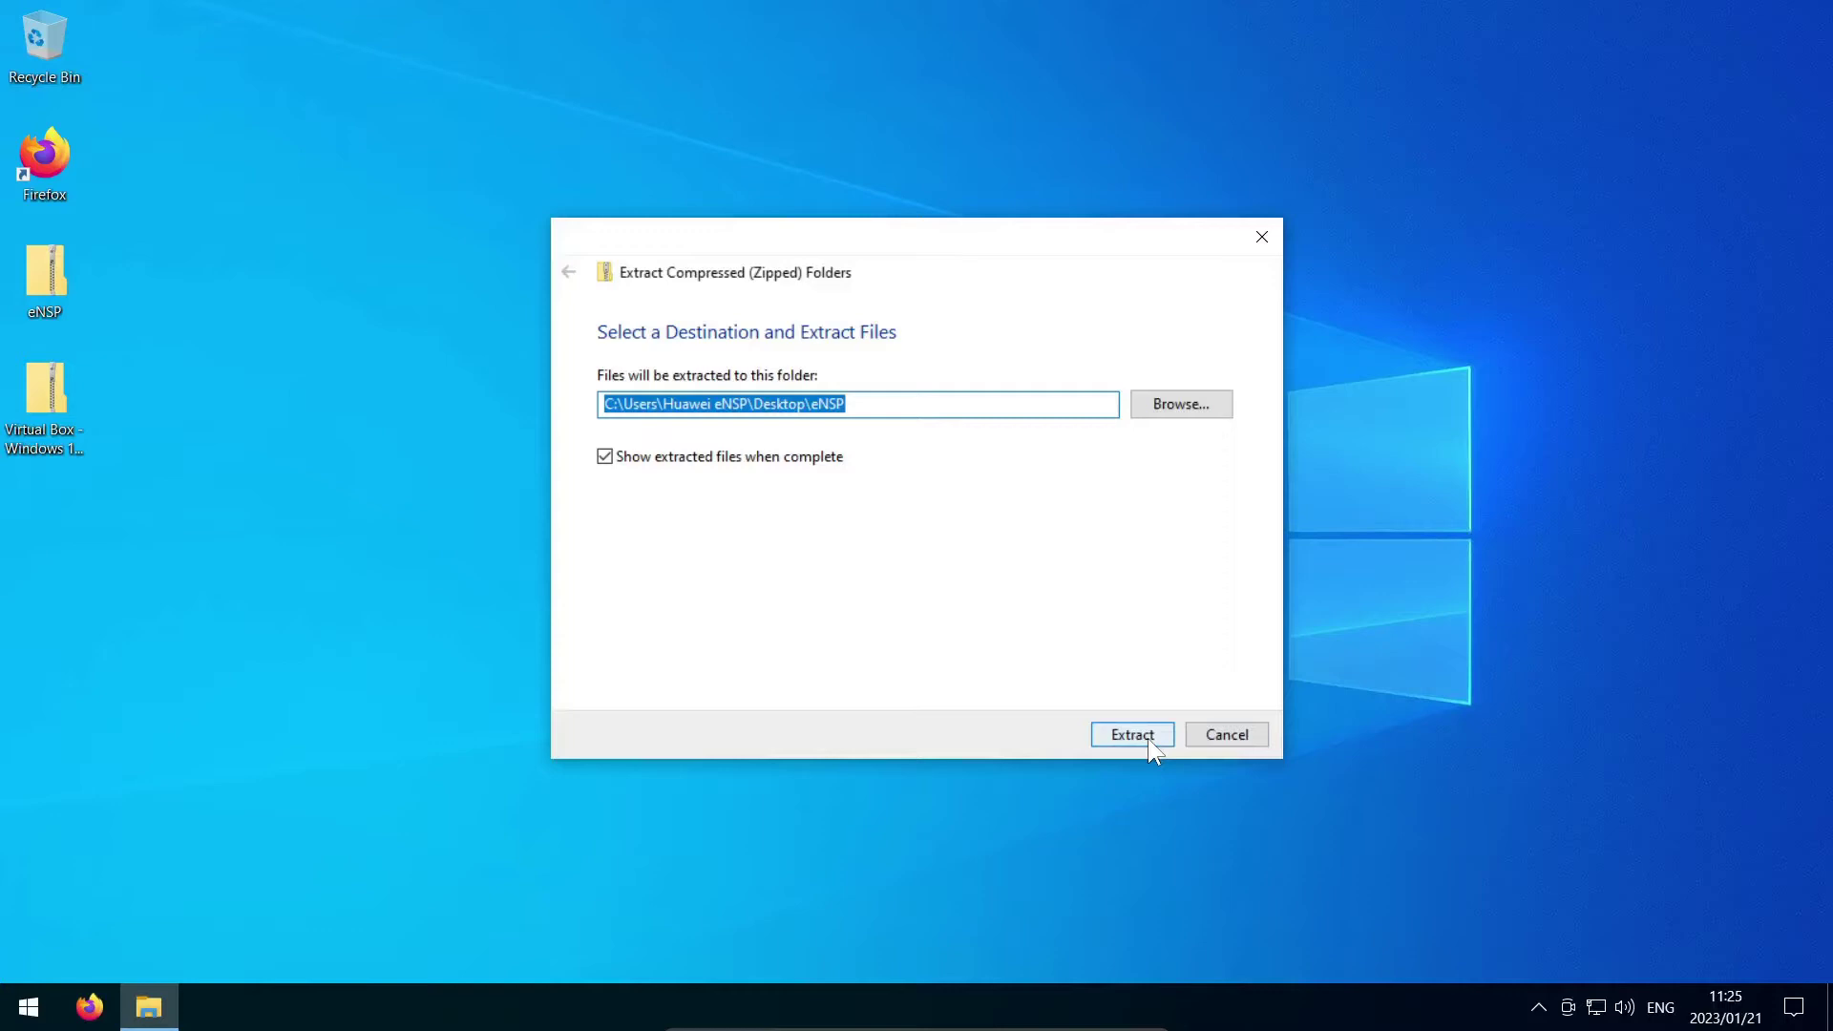
pyautogui.click(1147, 737)
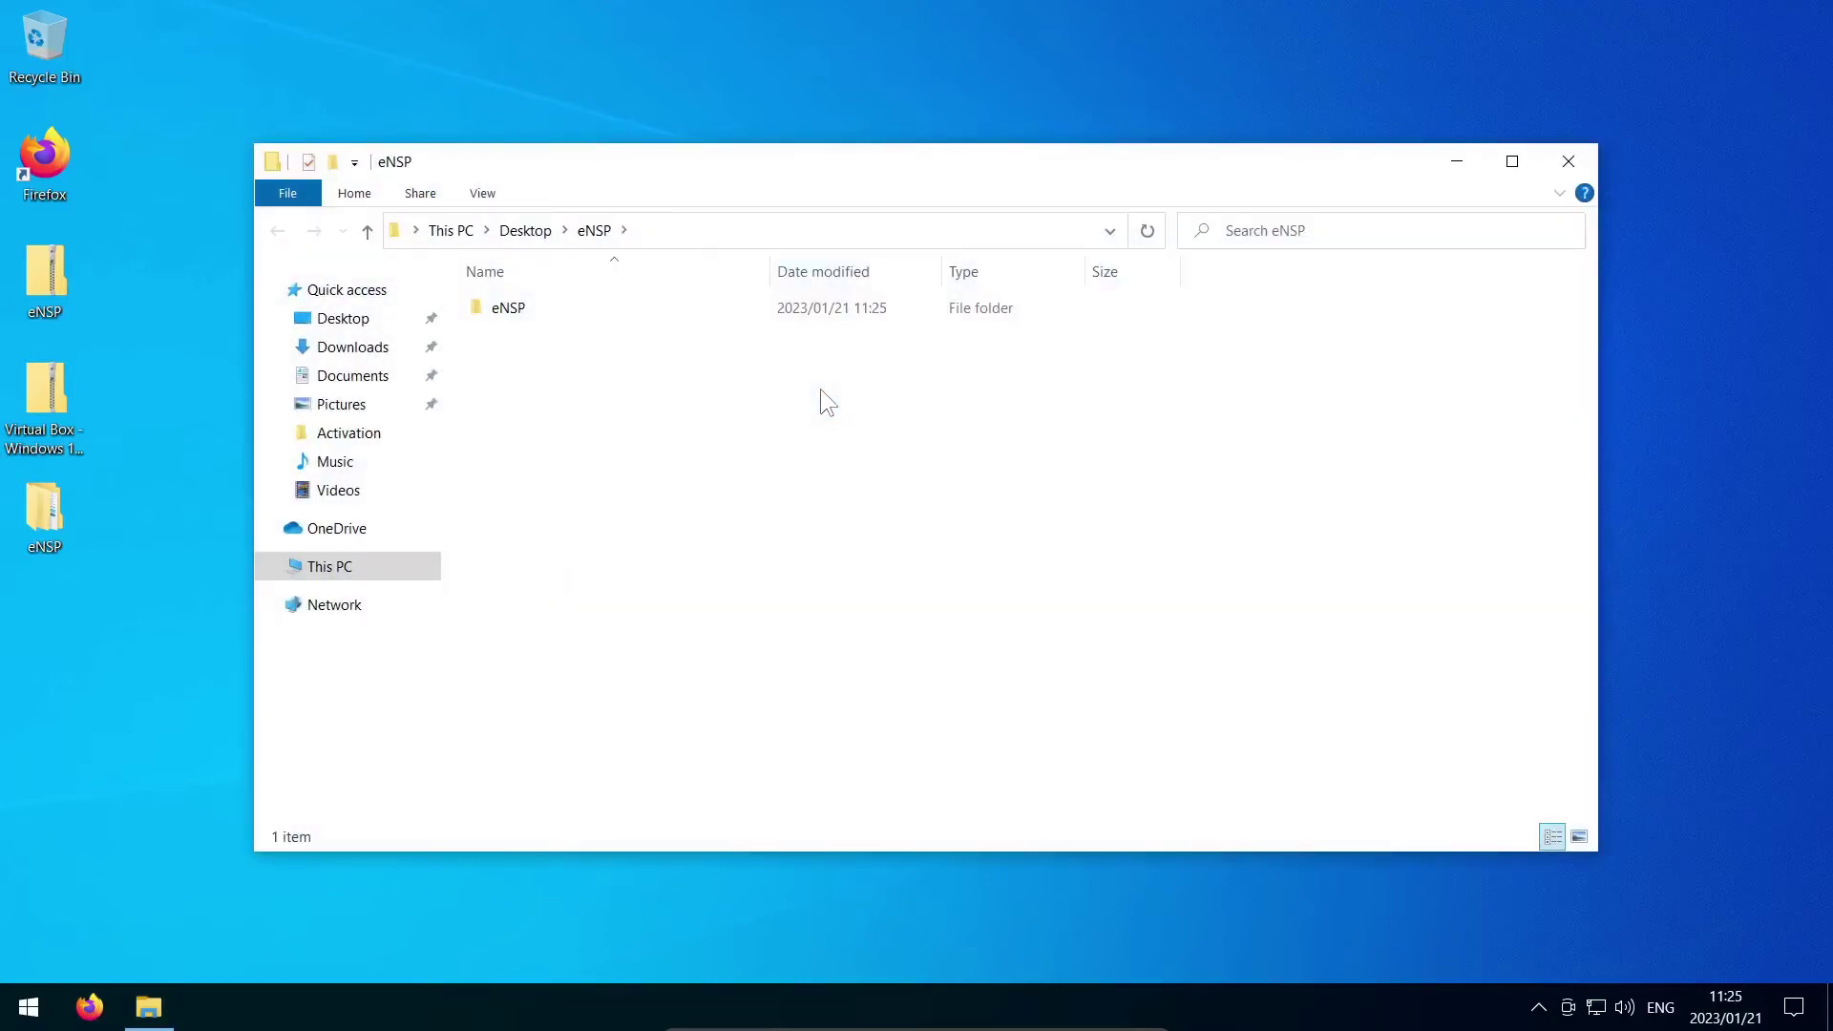
pyautogui.doubleClick(520, 307)
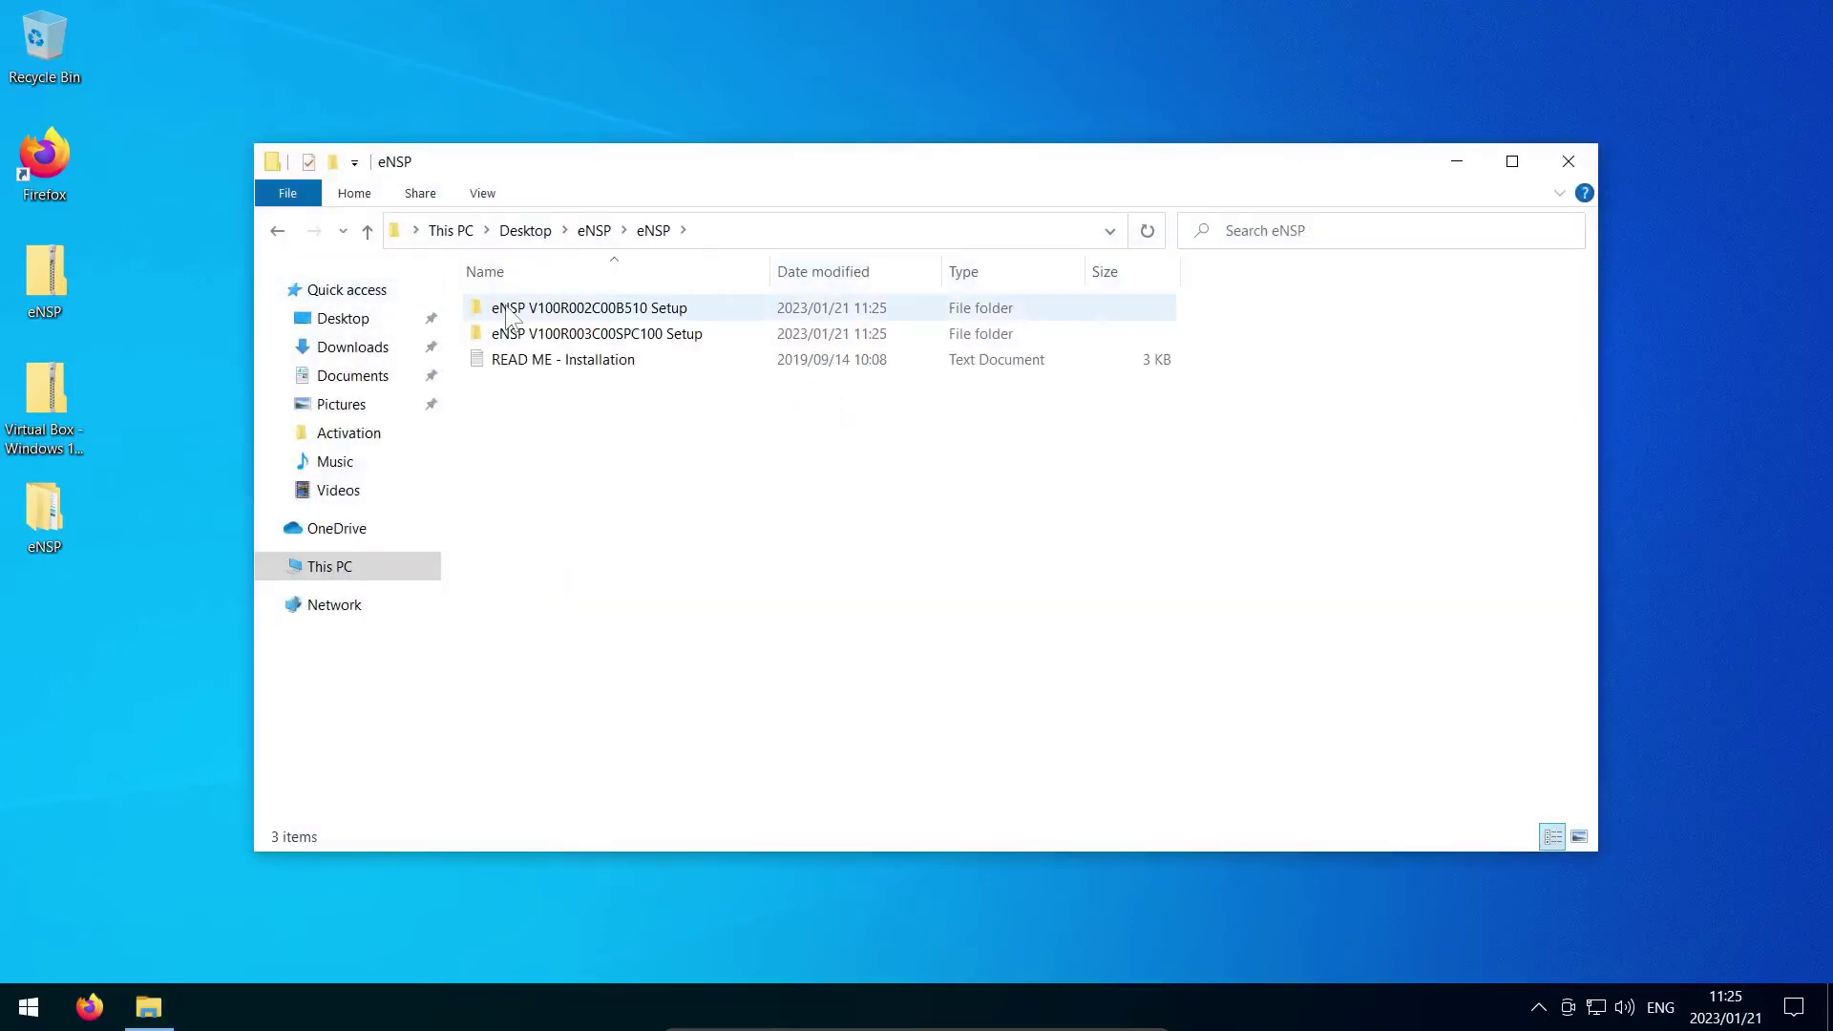
pyautogui.doubleClick(585, 315)
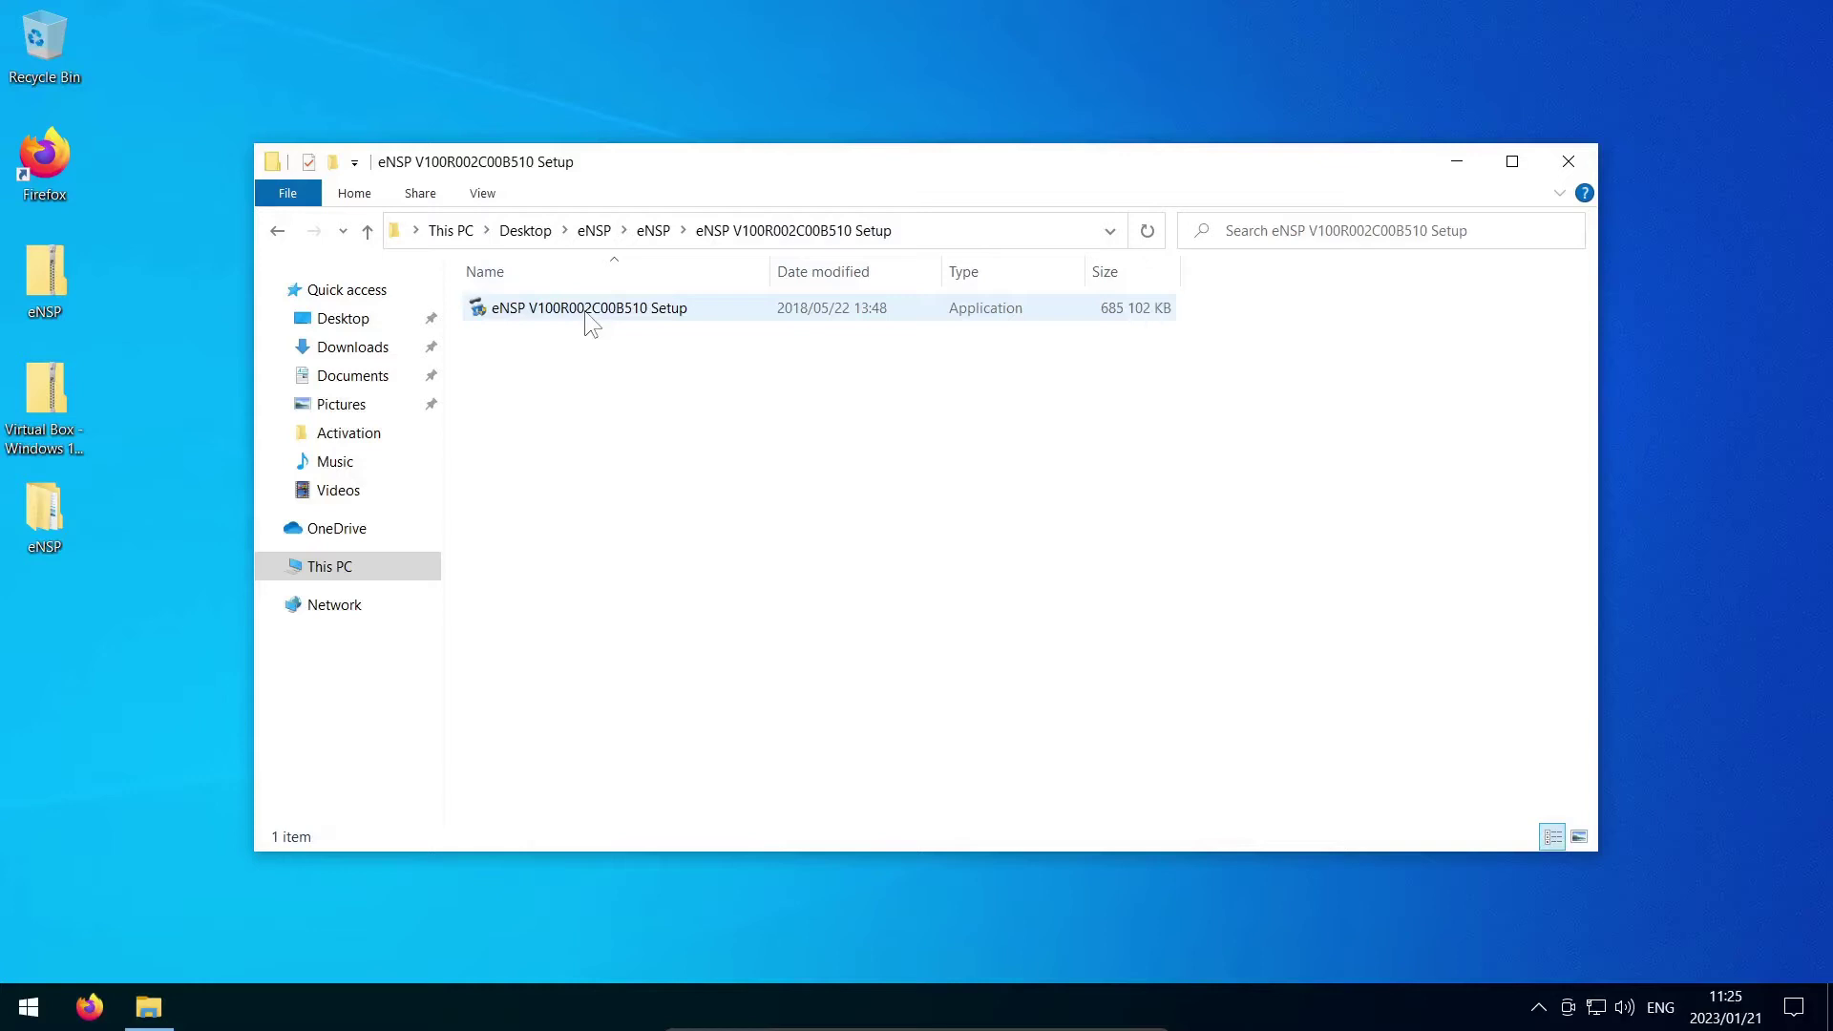
# Run the eNSP V100R002C00B510 installer, approve UAC, and accept the licence agreement
pyautogui.doubleClick(584, 312)
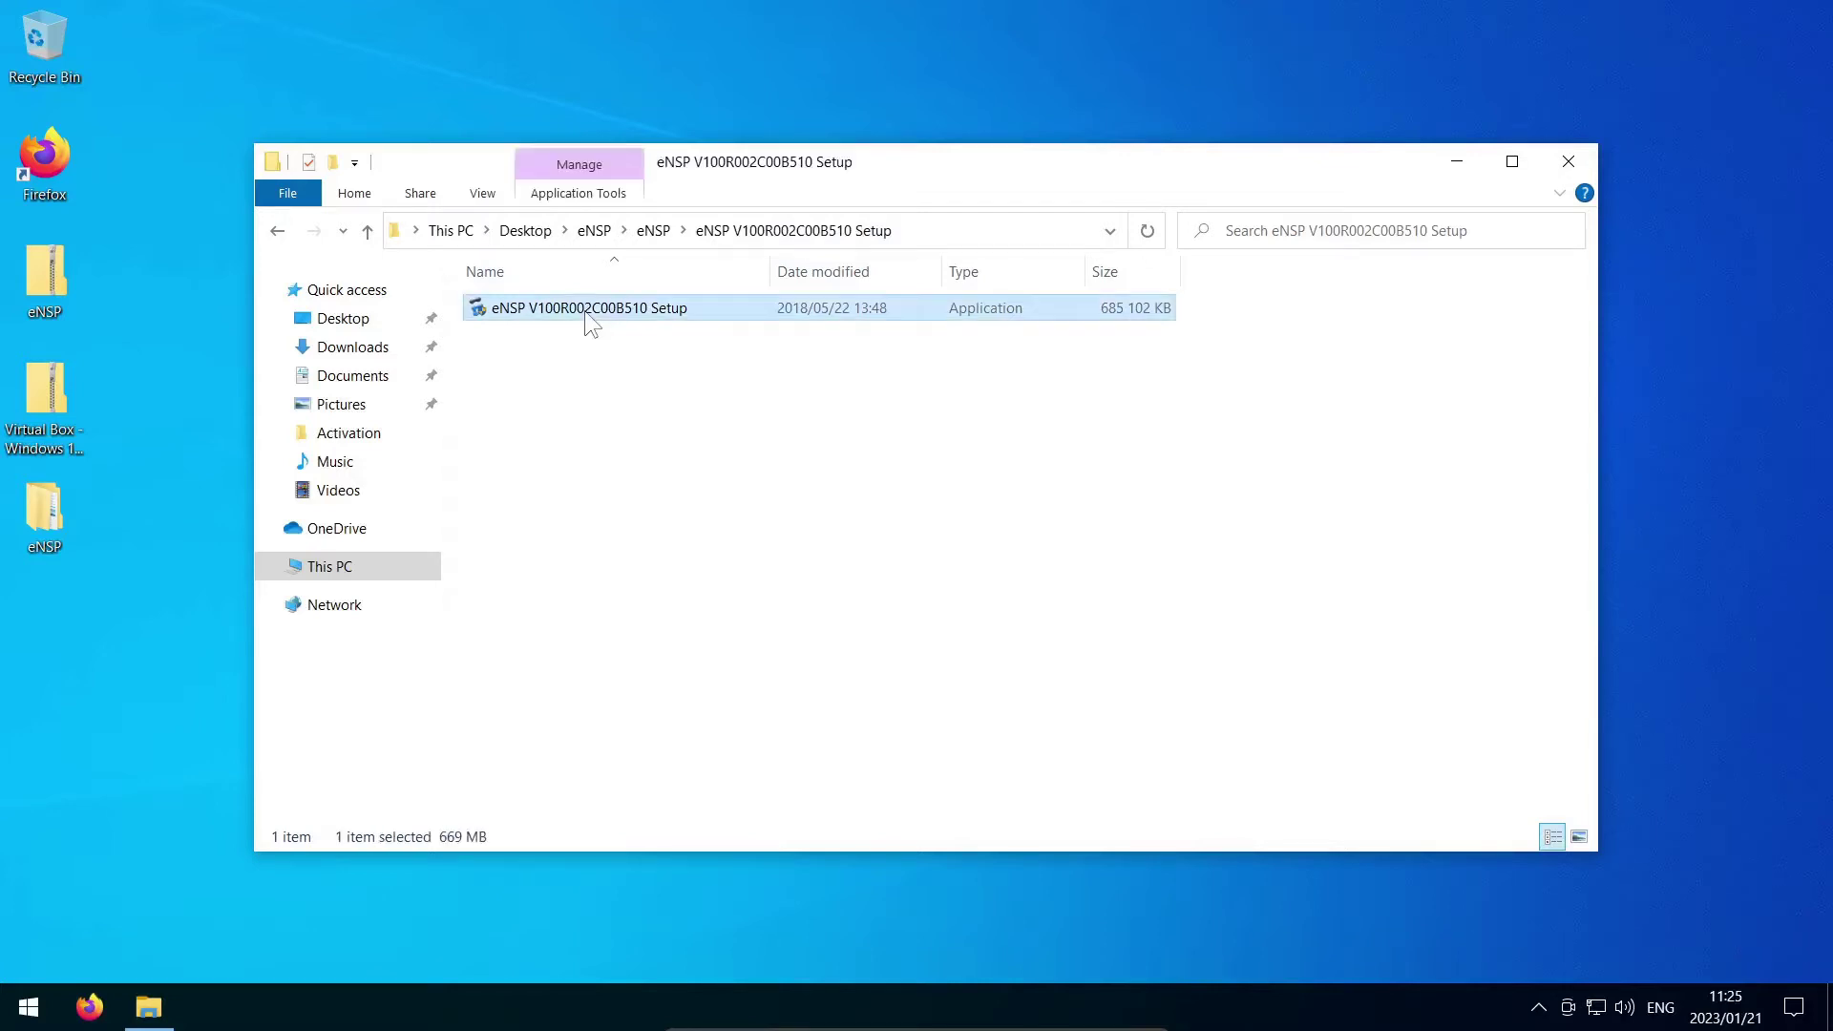
pyautogui.click(798, 672)
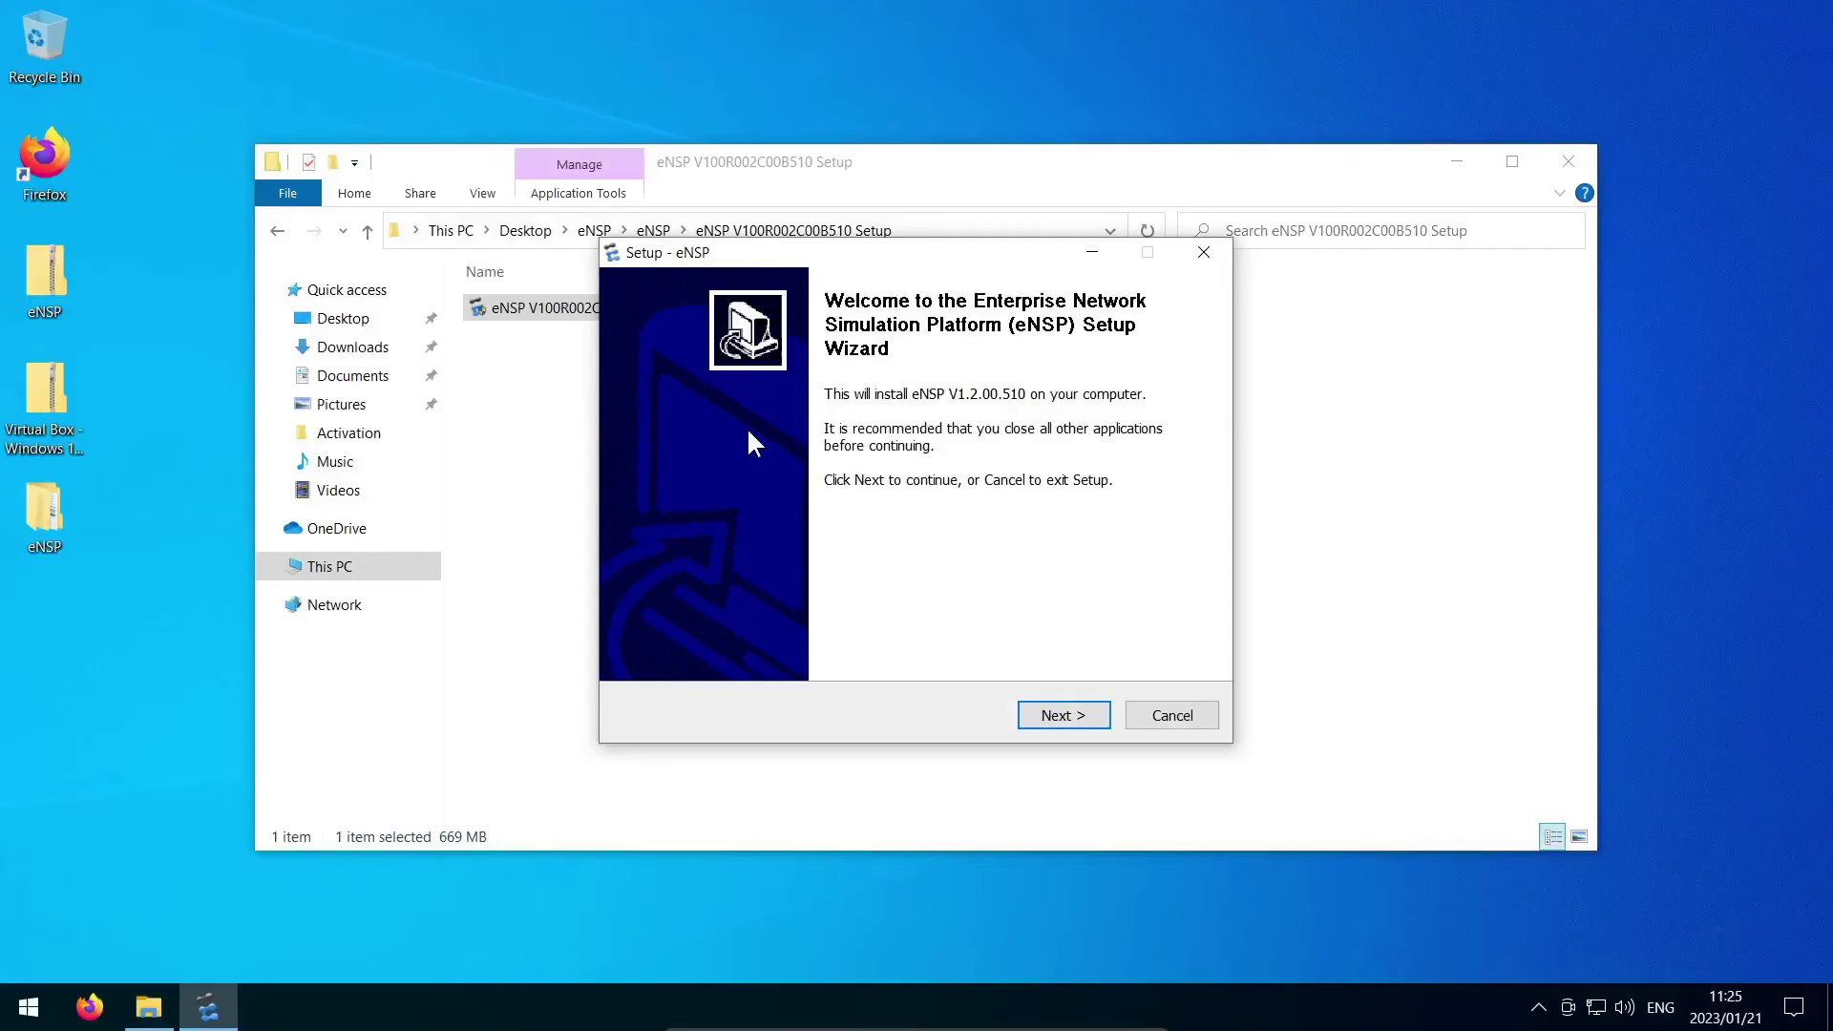
pyautogui.click(1073, 716)
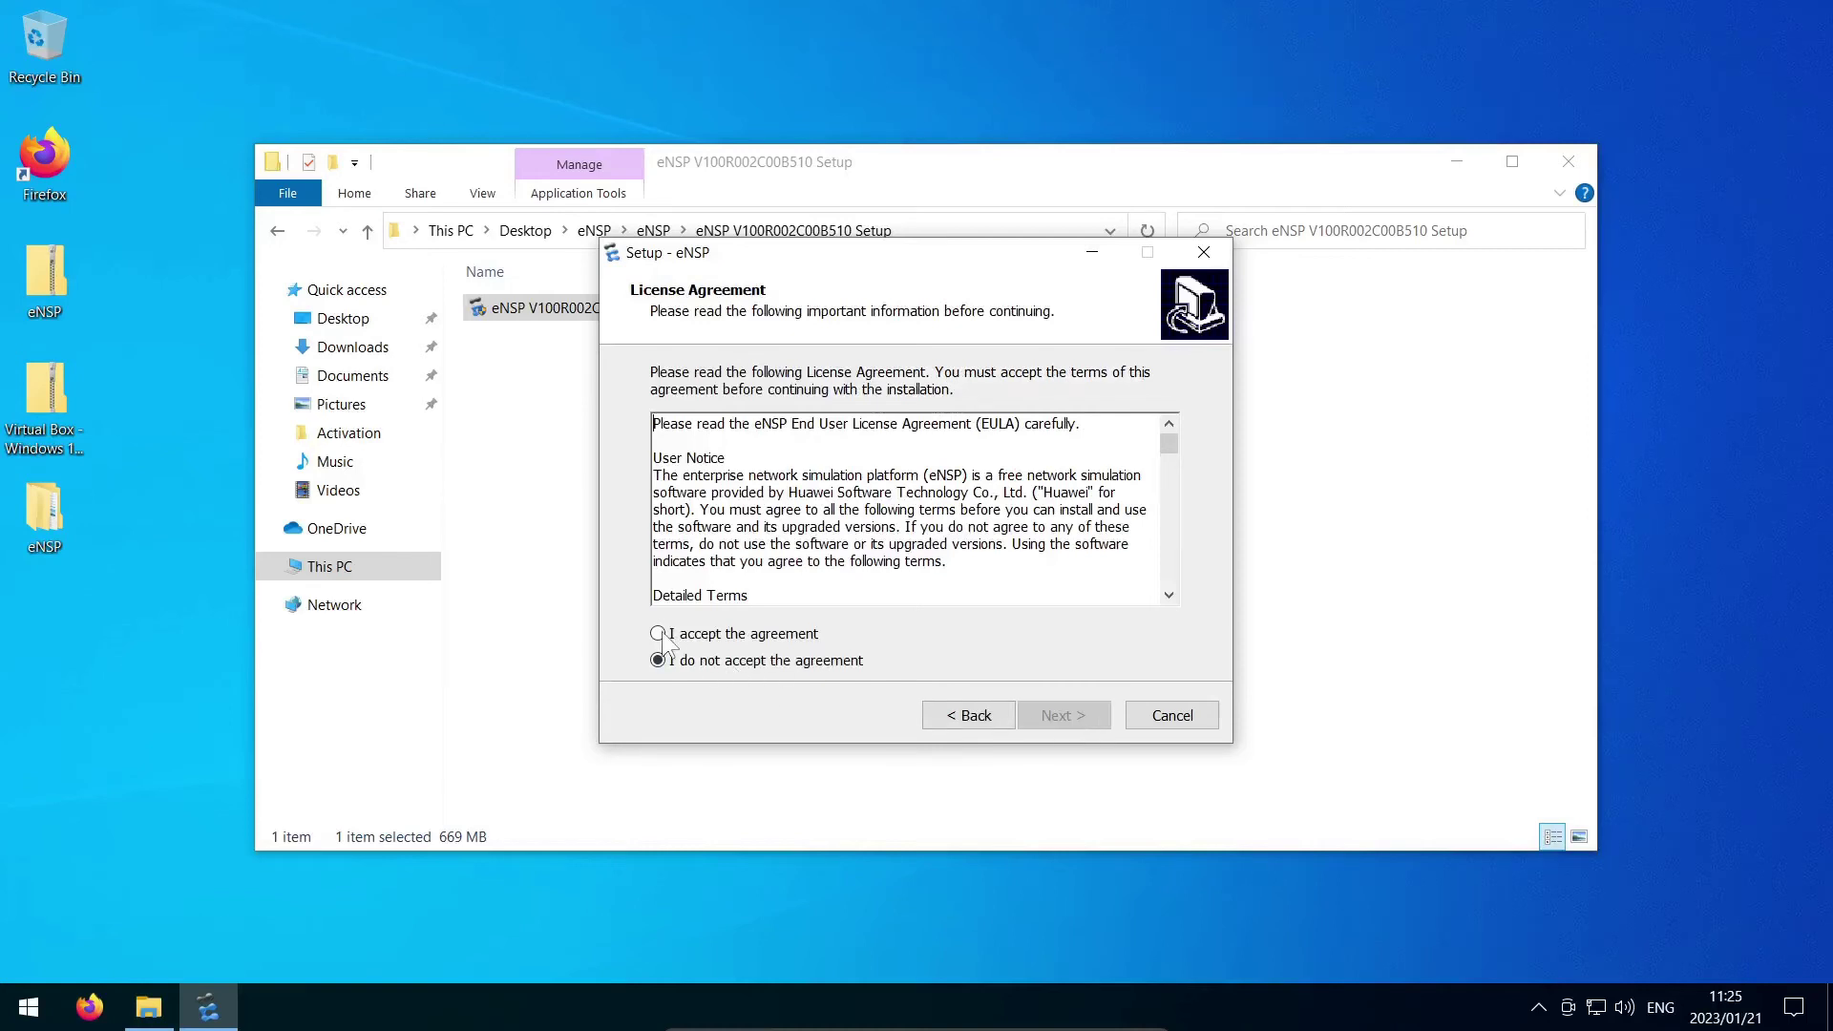
pyautogui.click(659, 634)
# Keep the default install folder, eNSP Start Menu folder, desktop icon and WinPcap/Wireshark/VirtualBox
pyautogui.click(1082, 722)
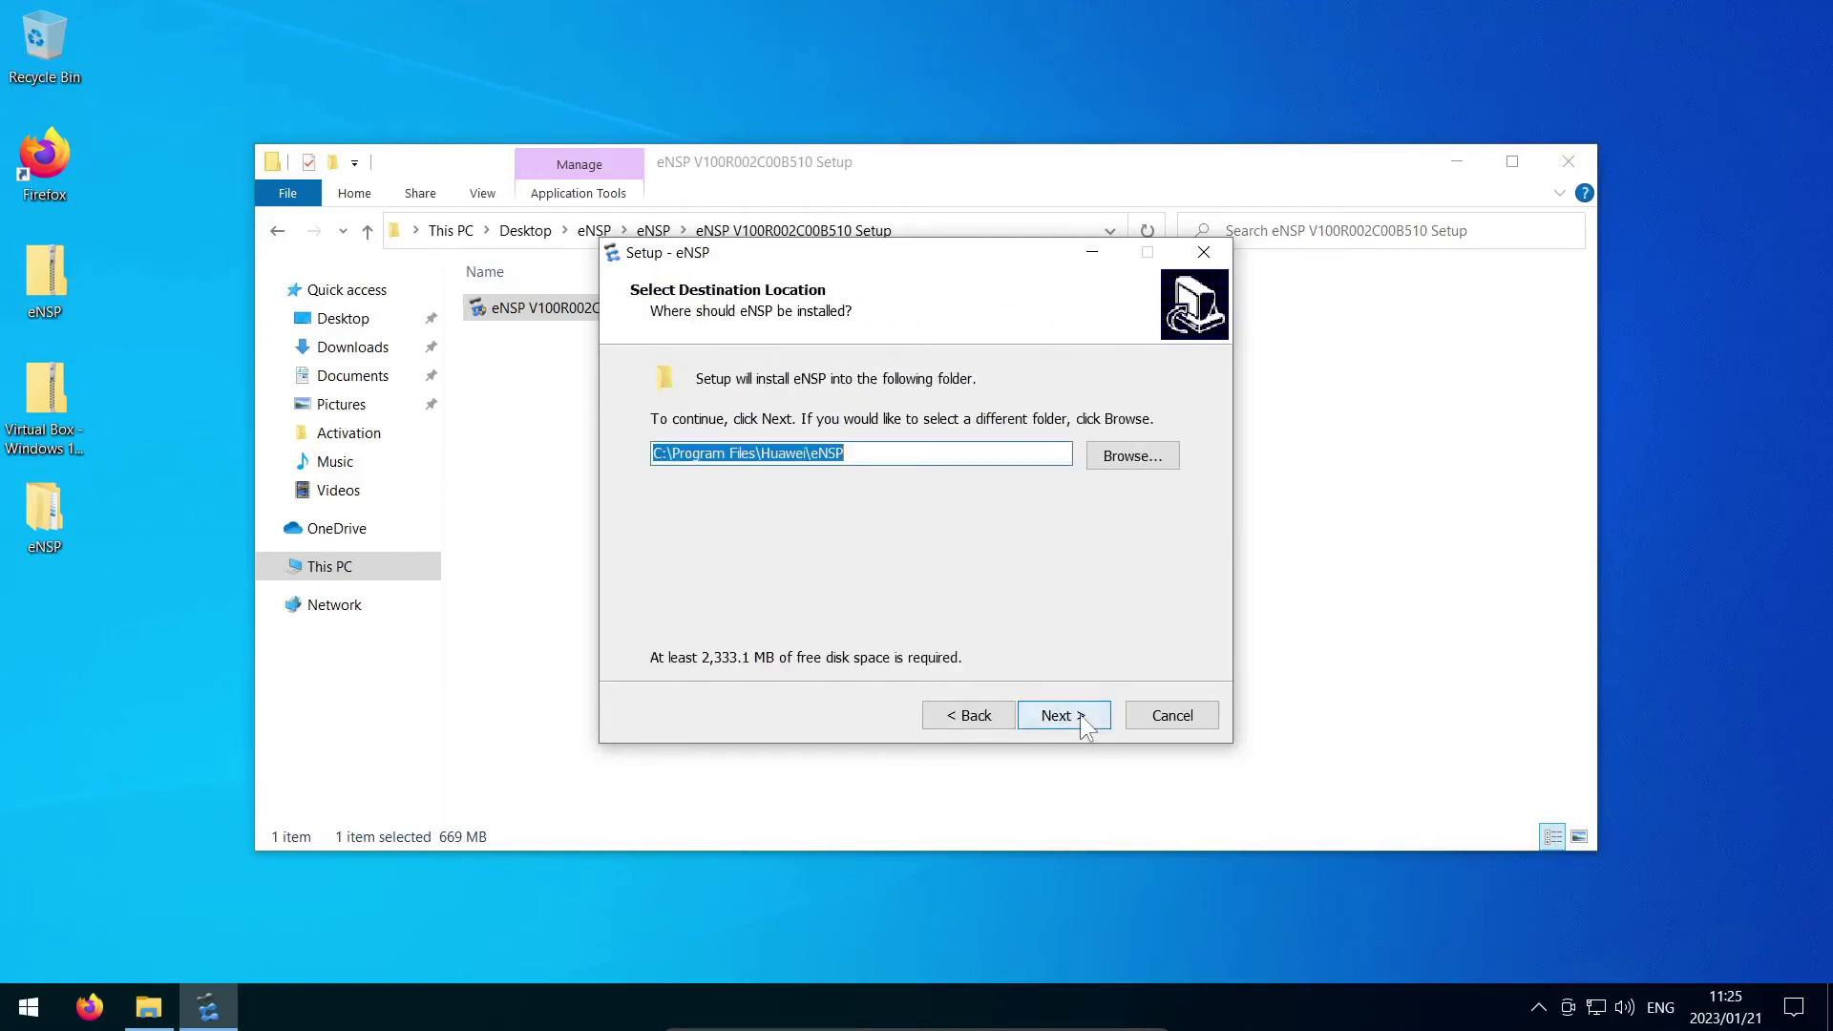
pyautogui.click(1058, 716)
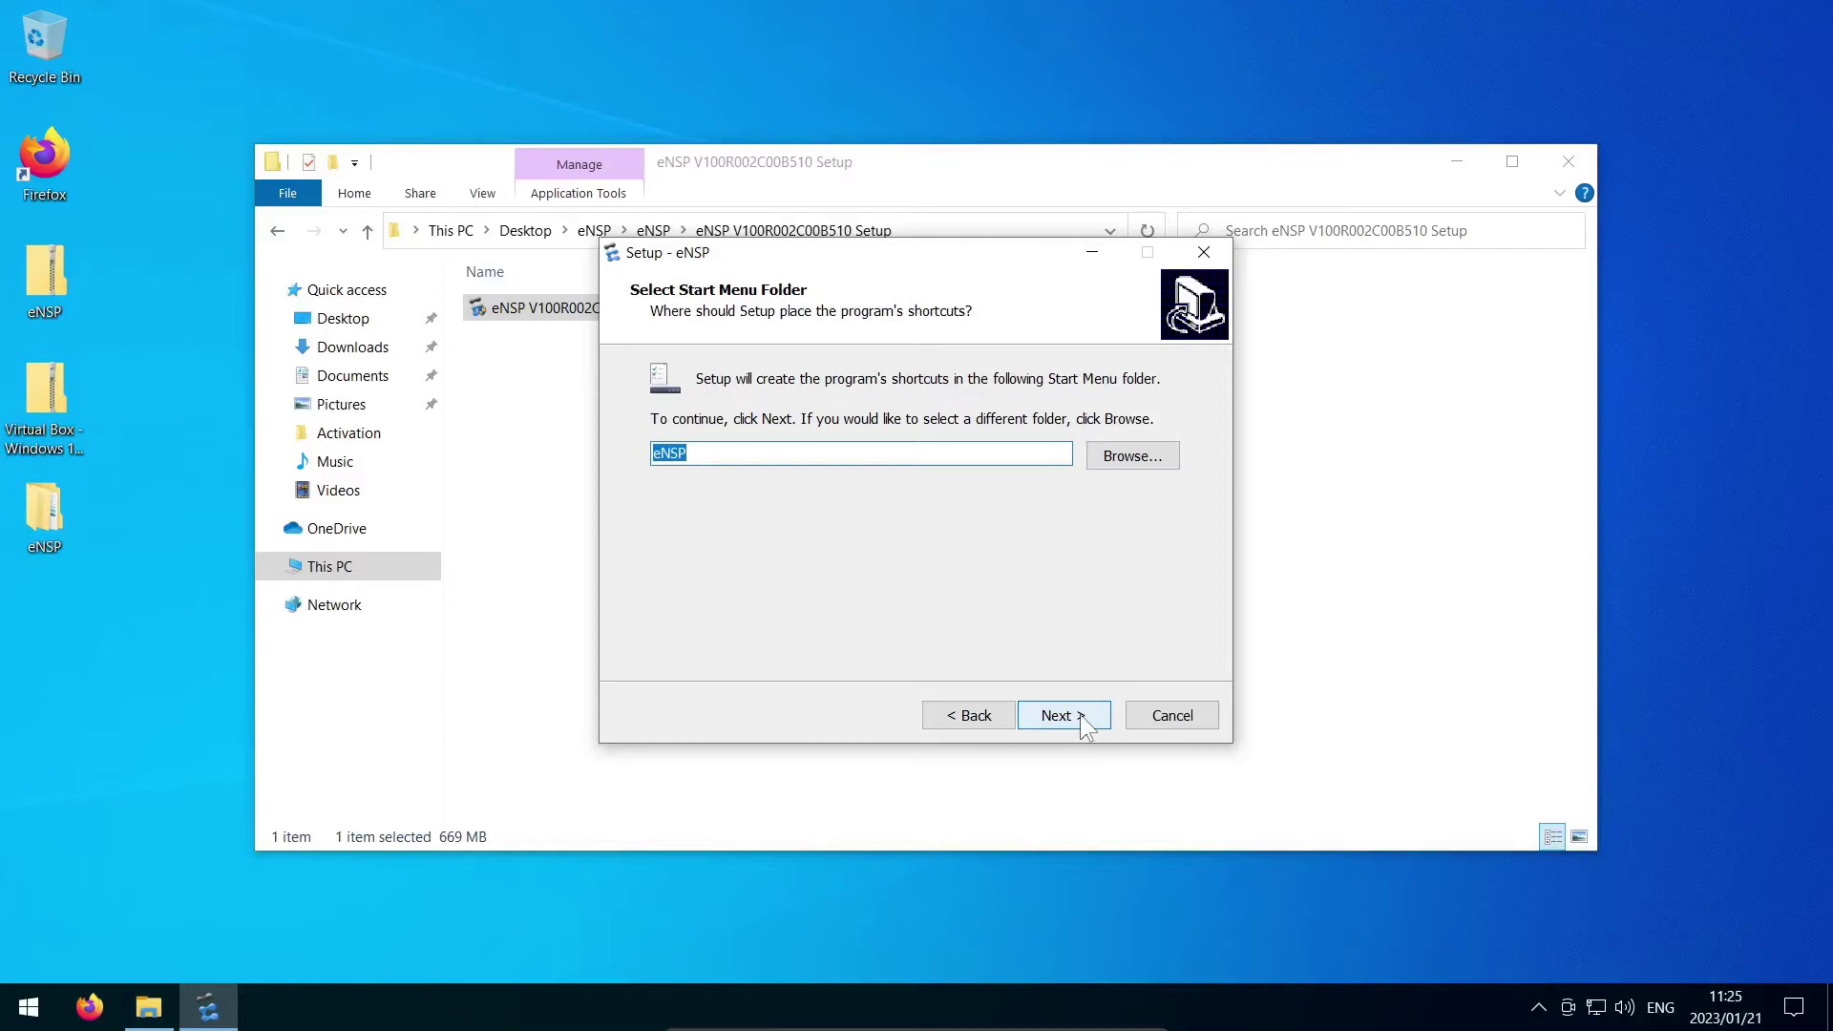
pyautogui.click(1085, 727)
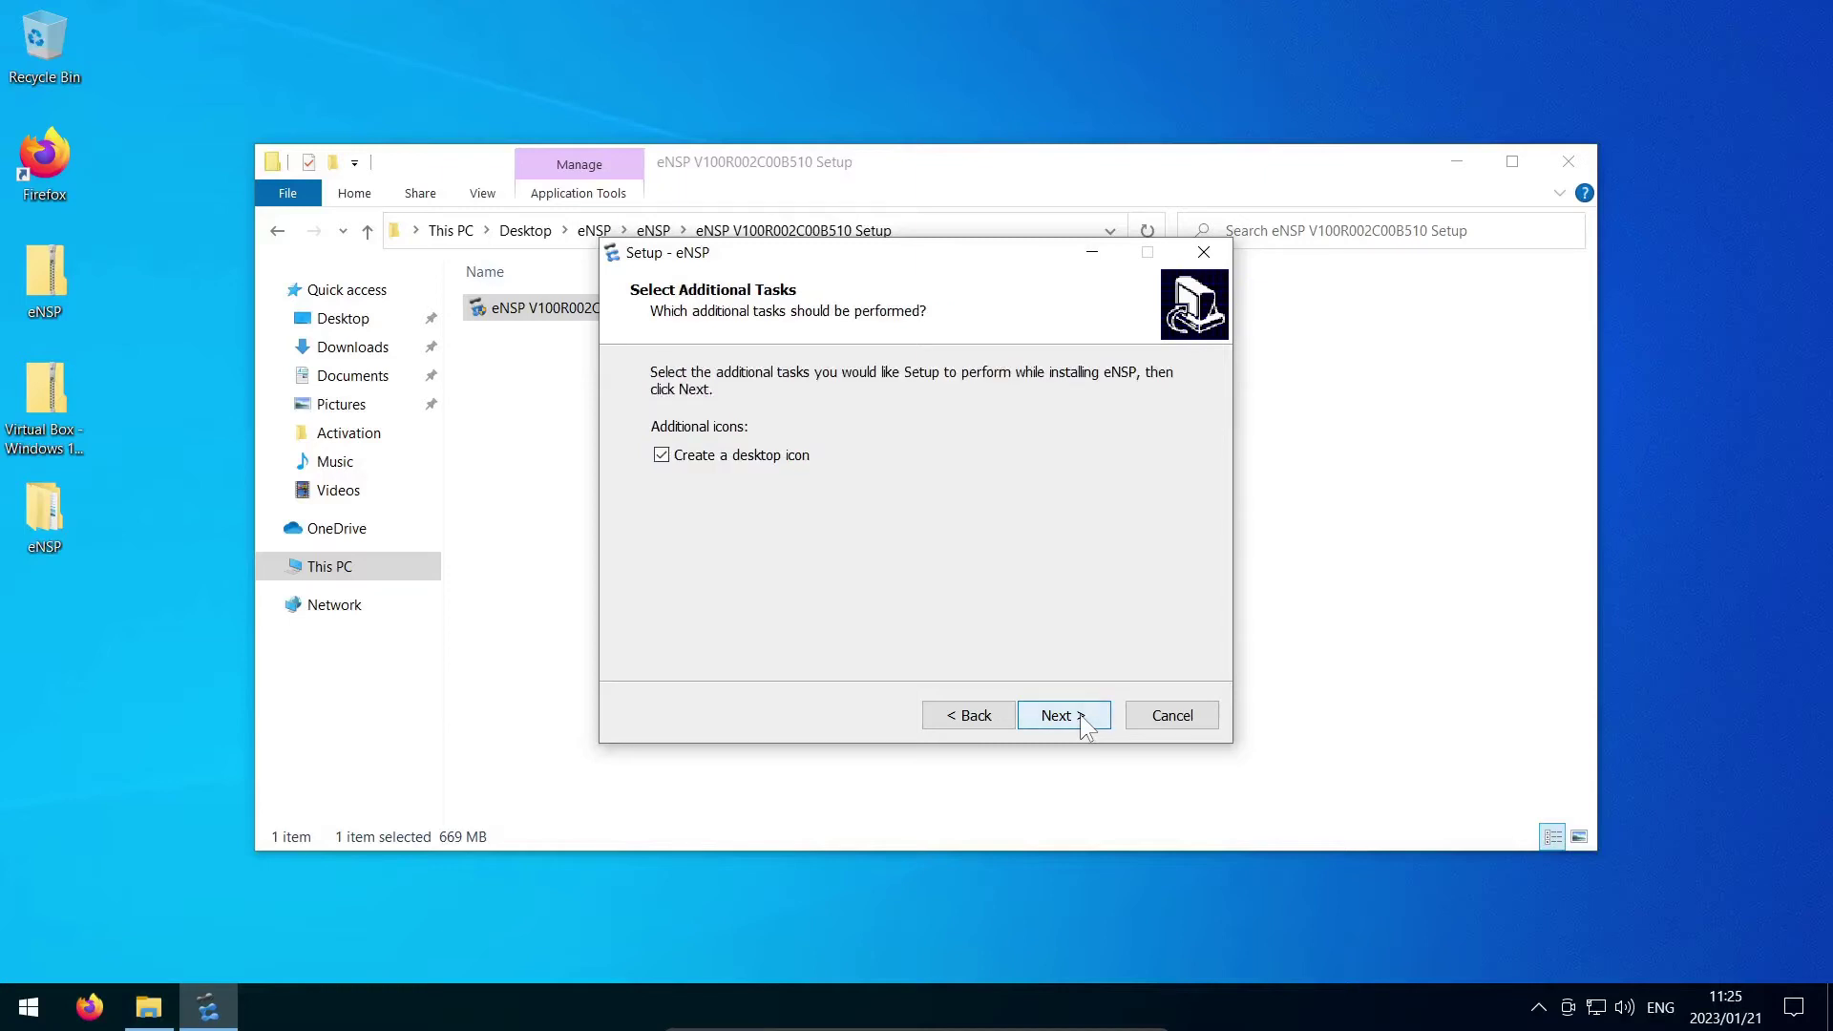
pyautogui.click(1085, 724)
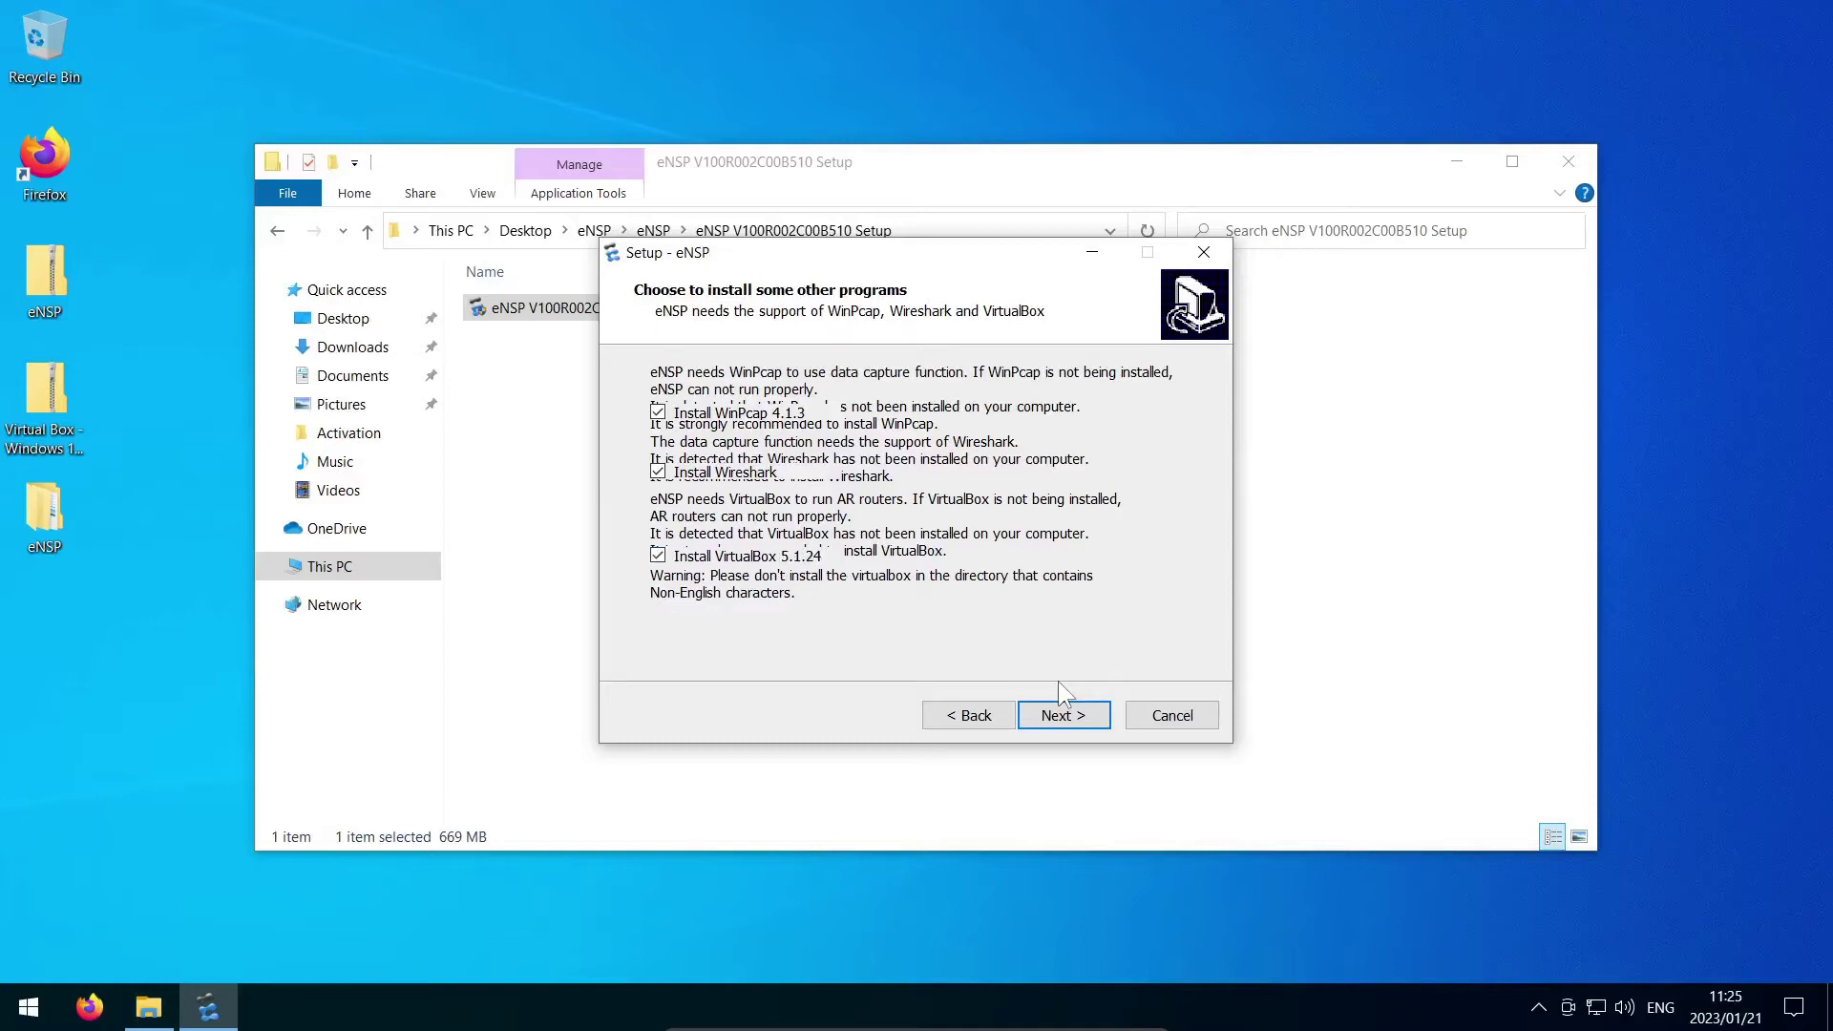
pyautogui.click(1046, 720)
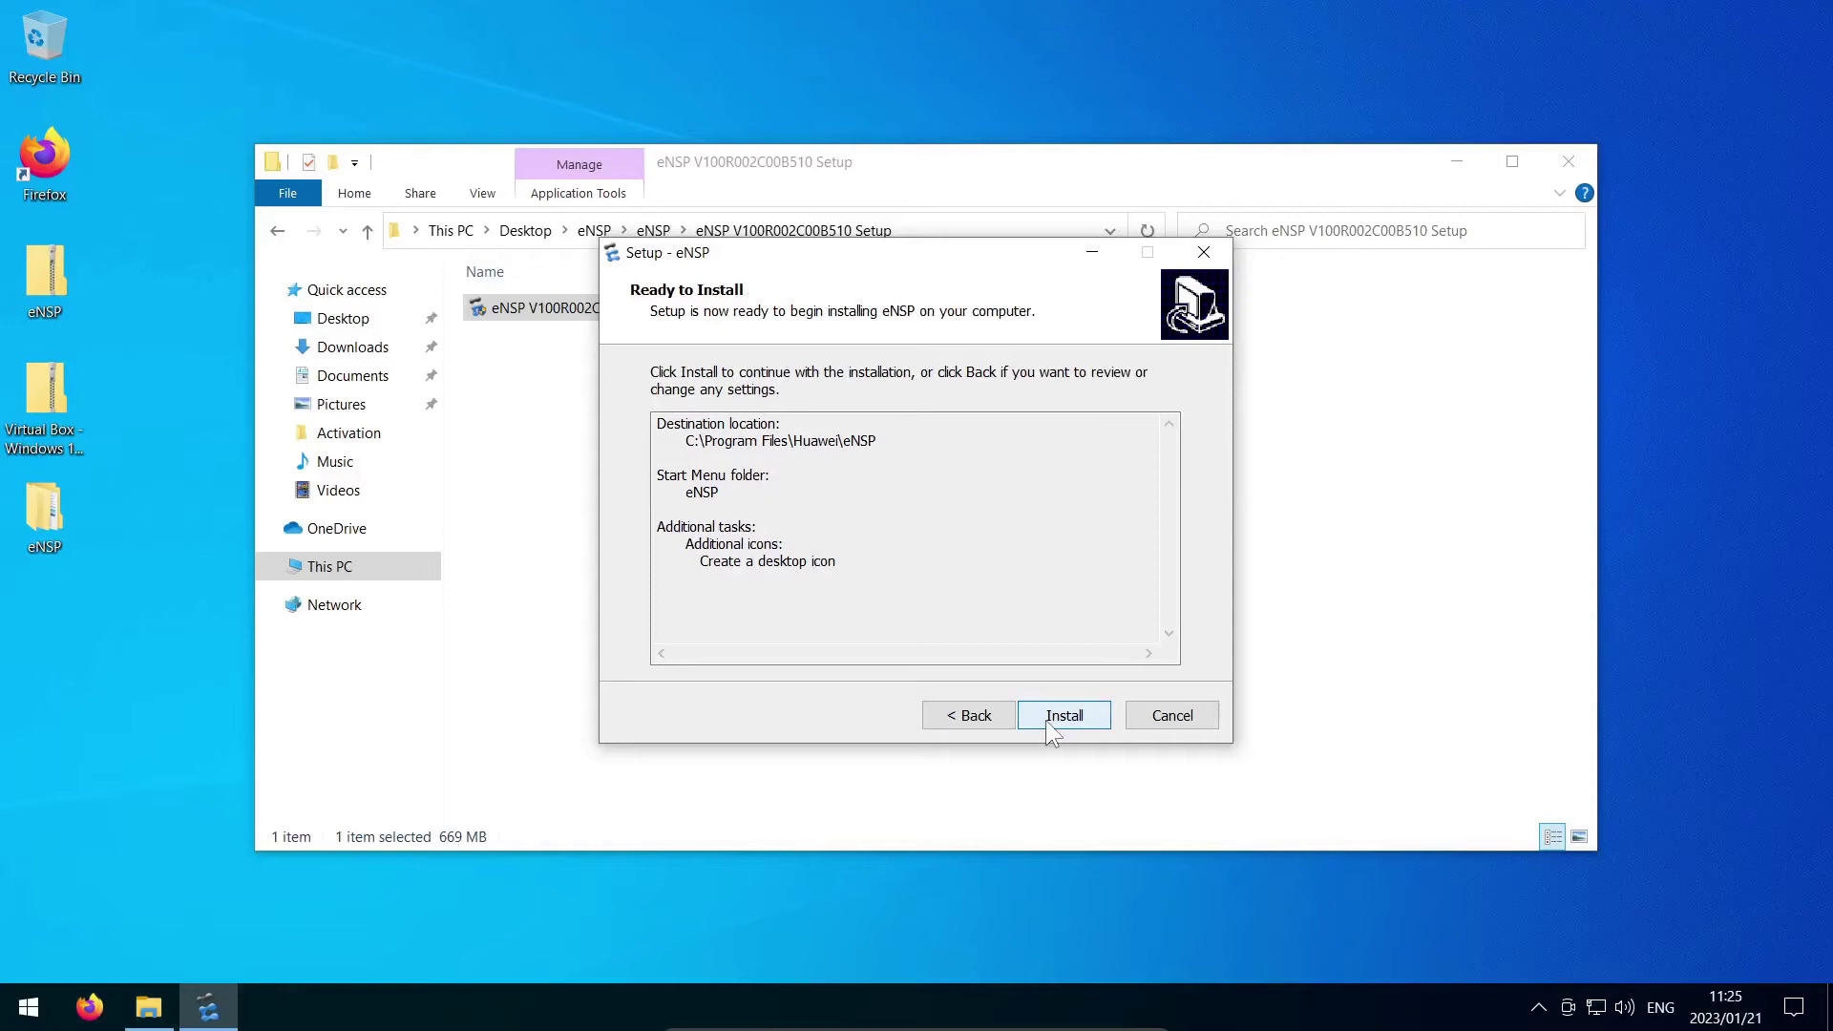
# Start the eNSP install and install WinPcap 4.1.3 with default options
pyautogui.click(1050, 720)
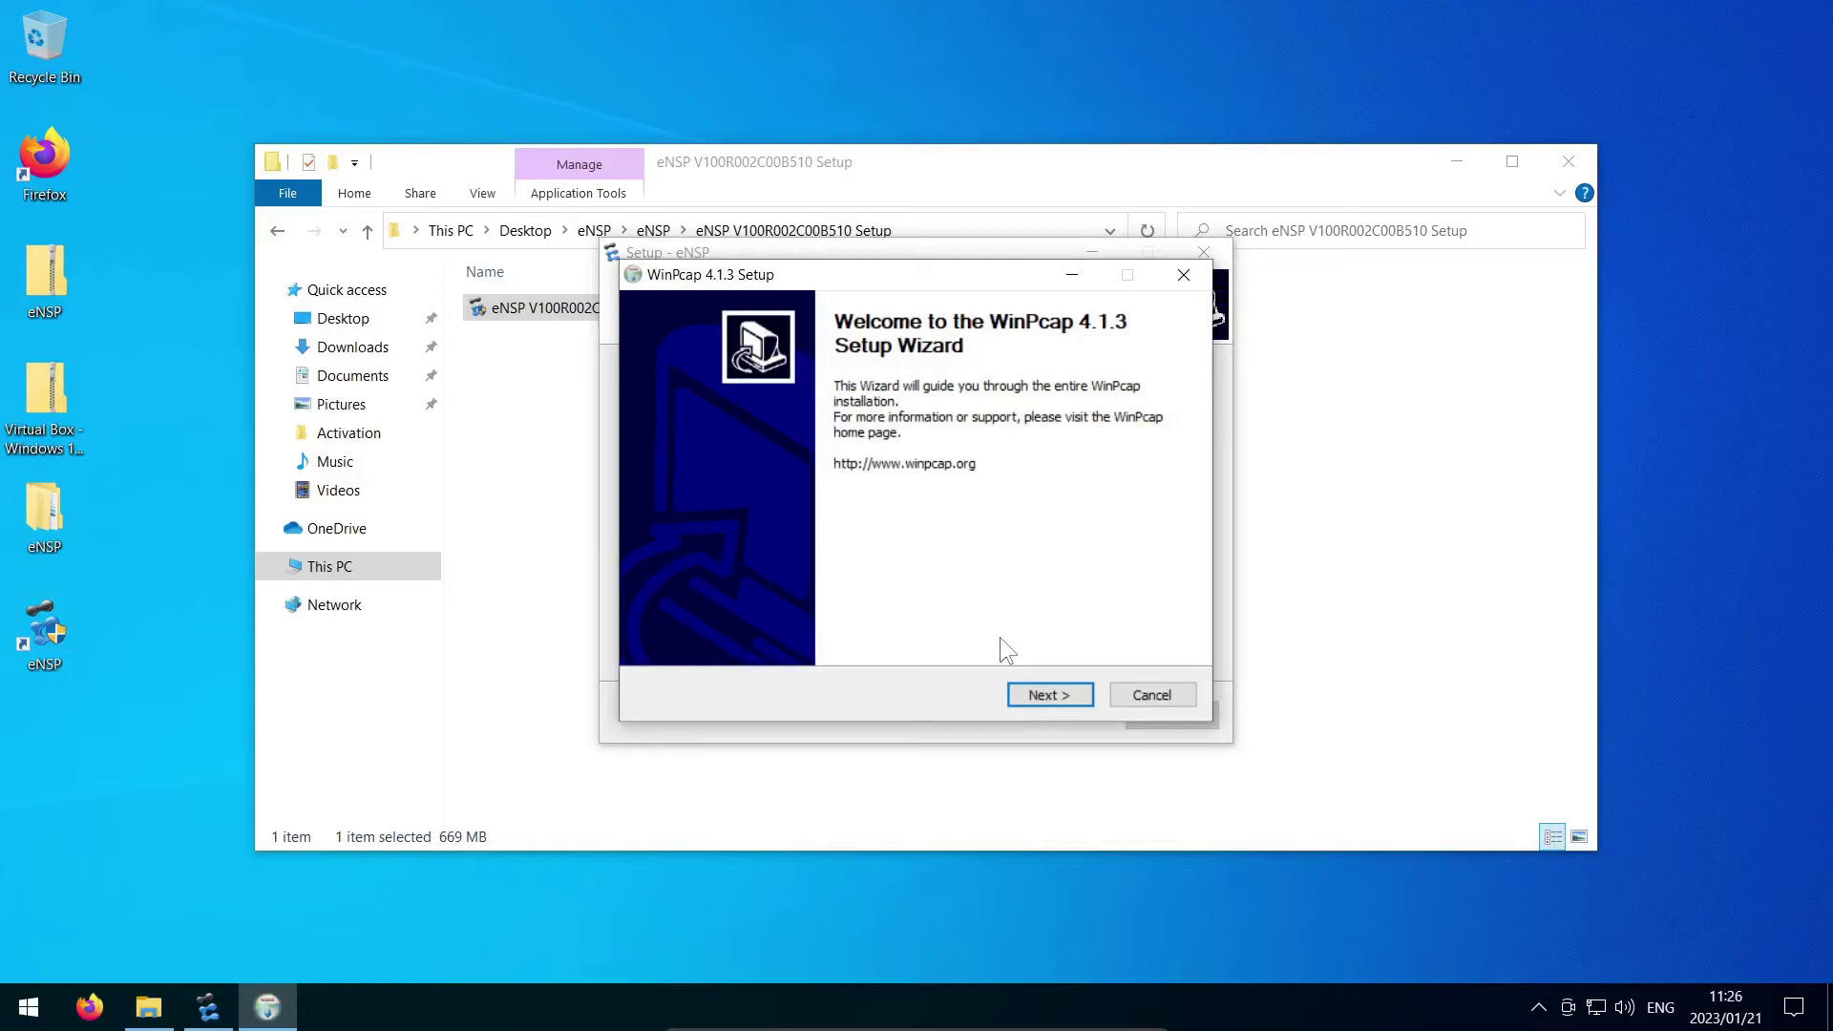
pyautogui.click(1067, 699)
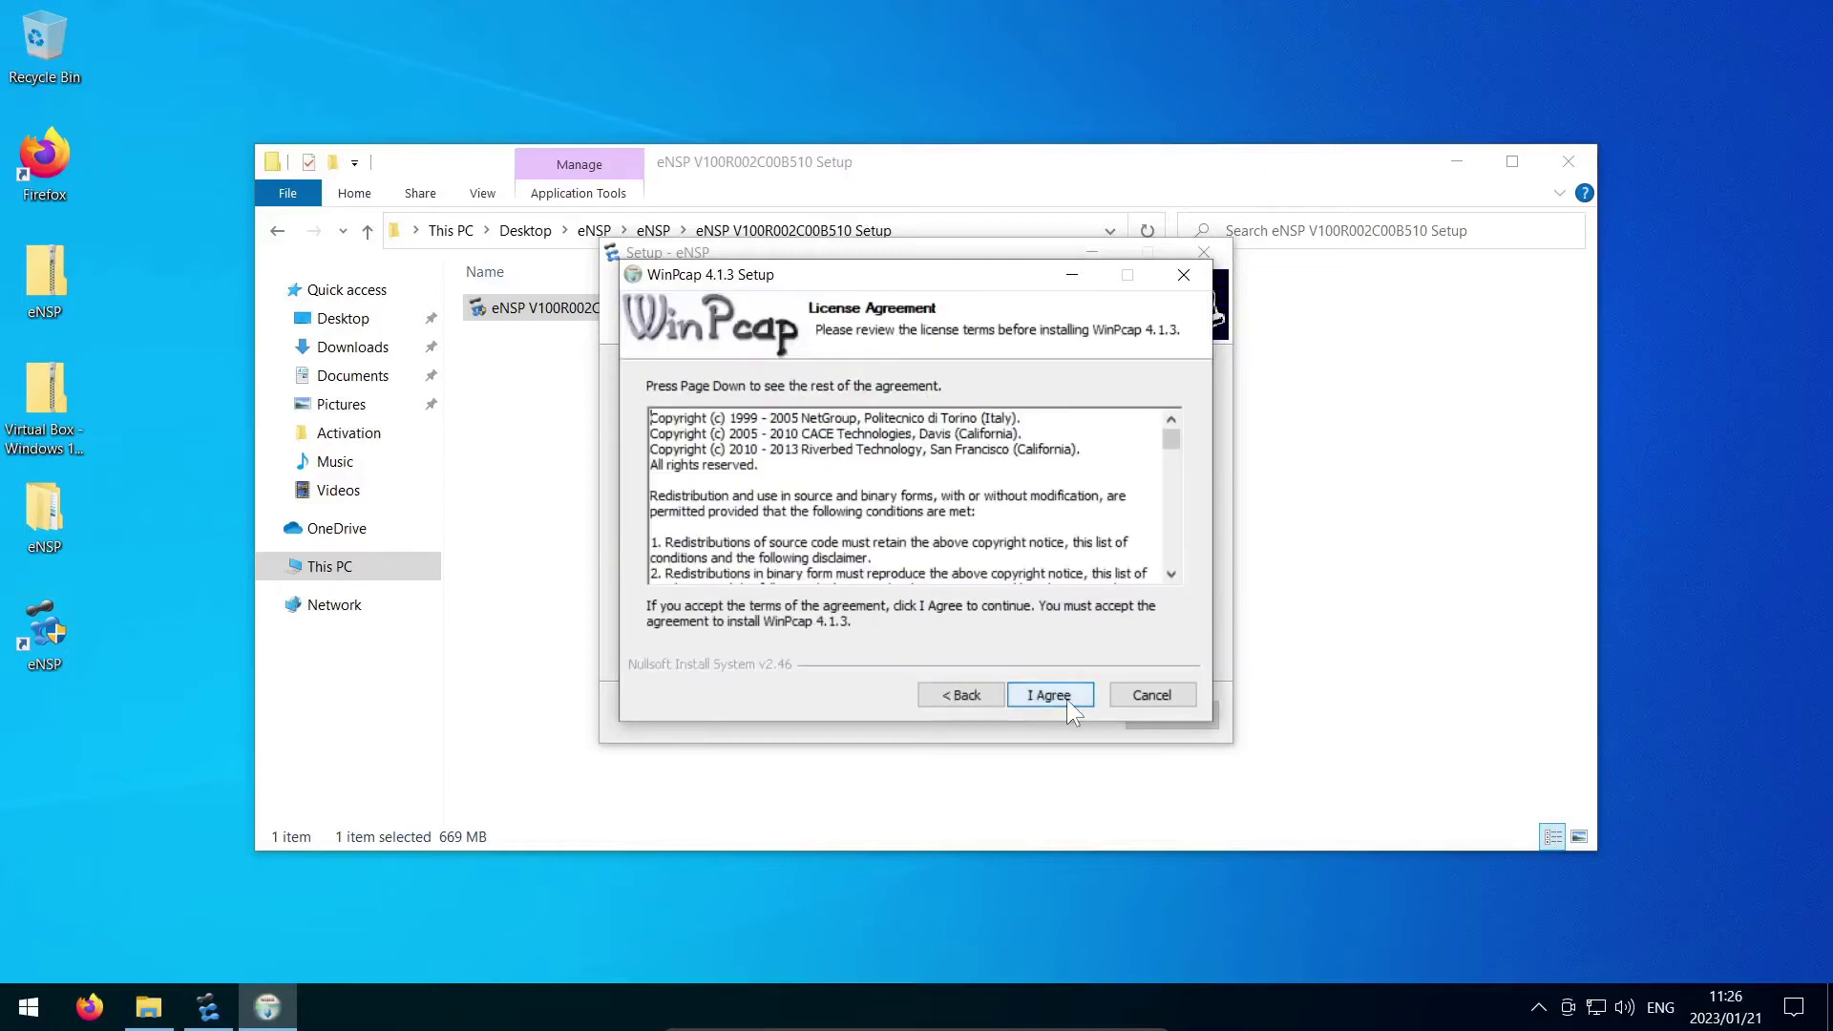
pyautogui.click(1067, 698)
pyautogui.click(1067, 697)
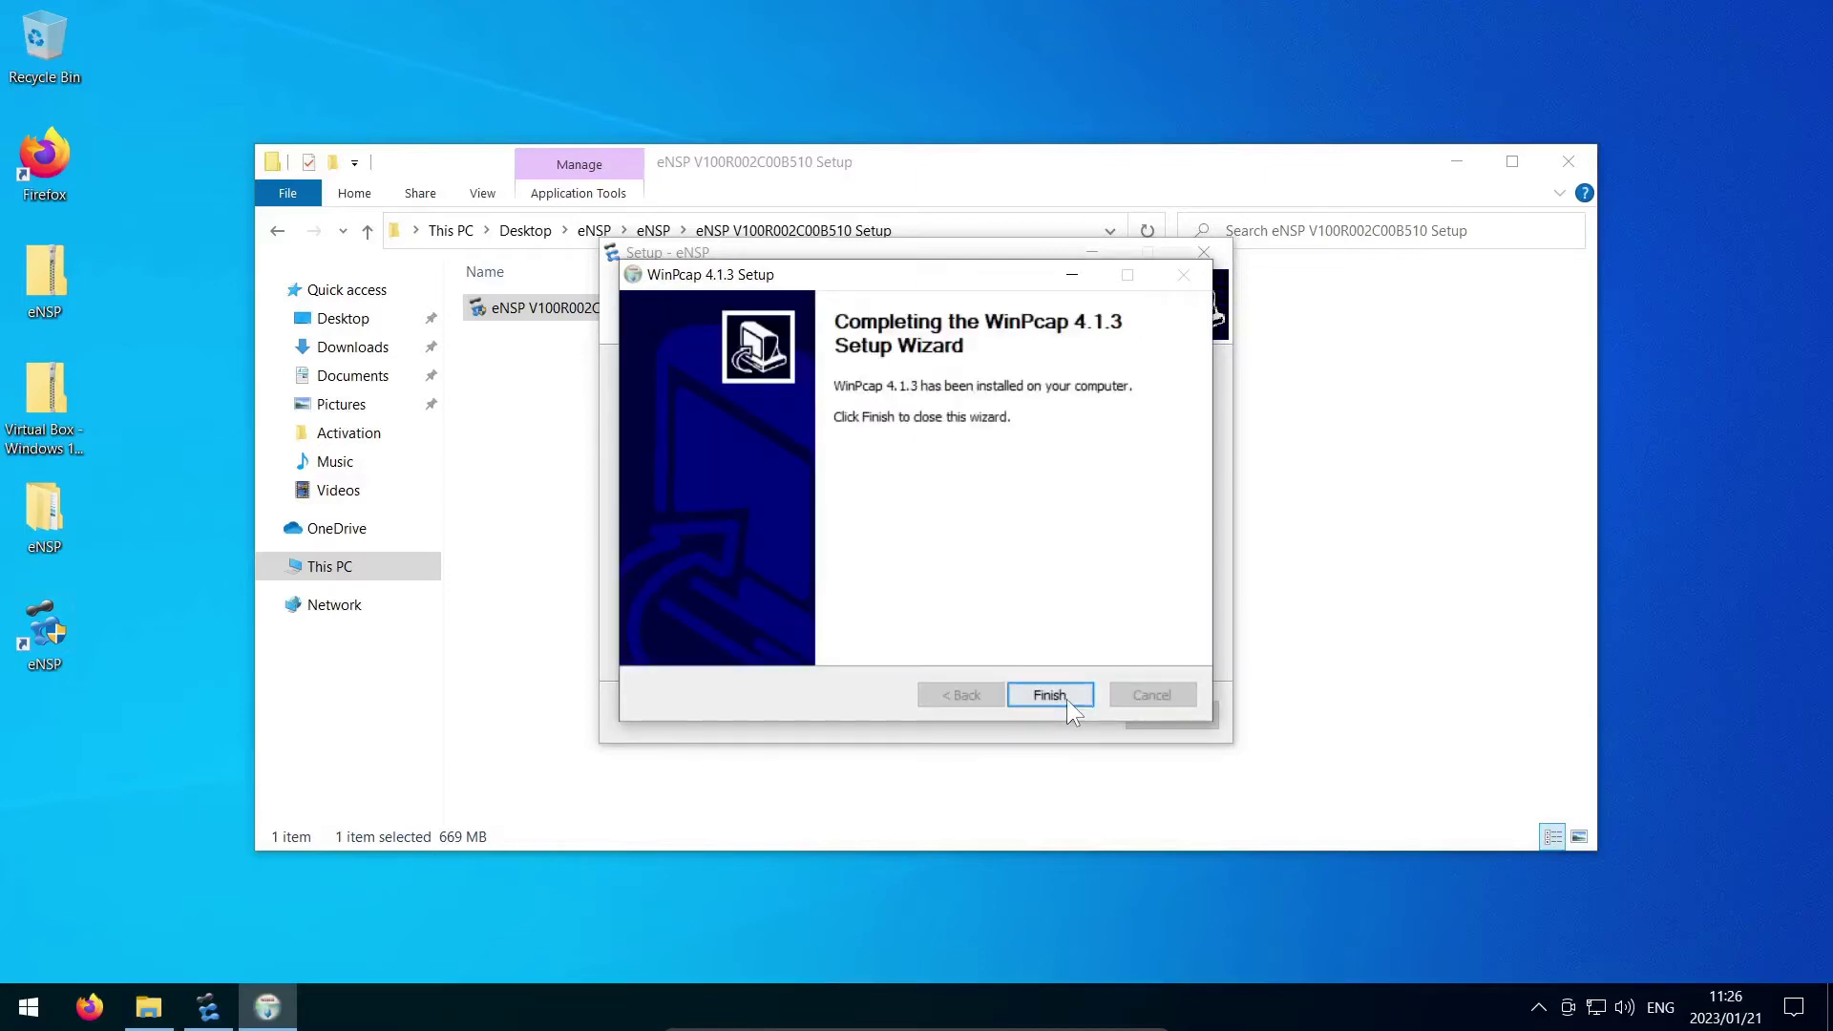
pyautogui.click(1067, 698)
# Install Wireshark 1.4.3 with default components, shortcuts and location, without reinstalling WinPcap
pyautogui.click(1067, 699)
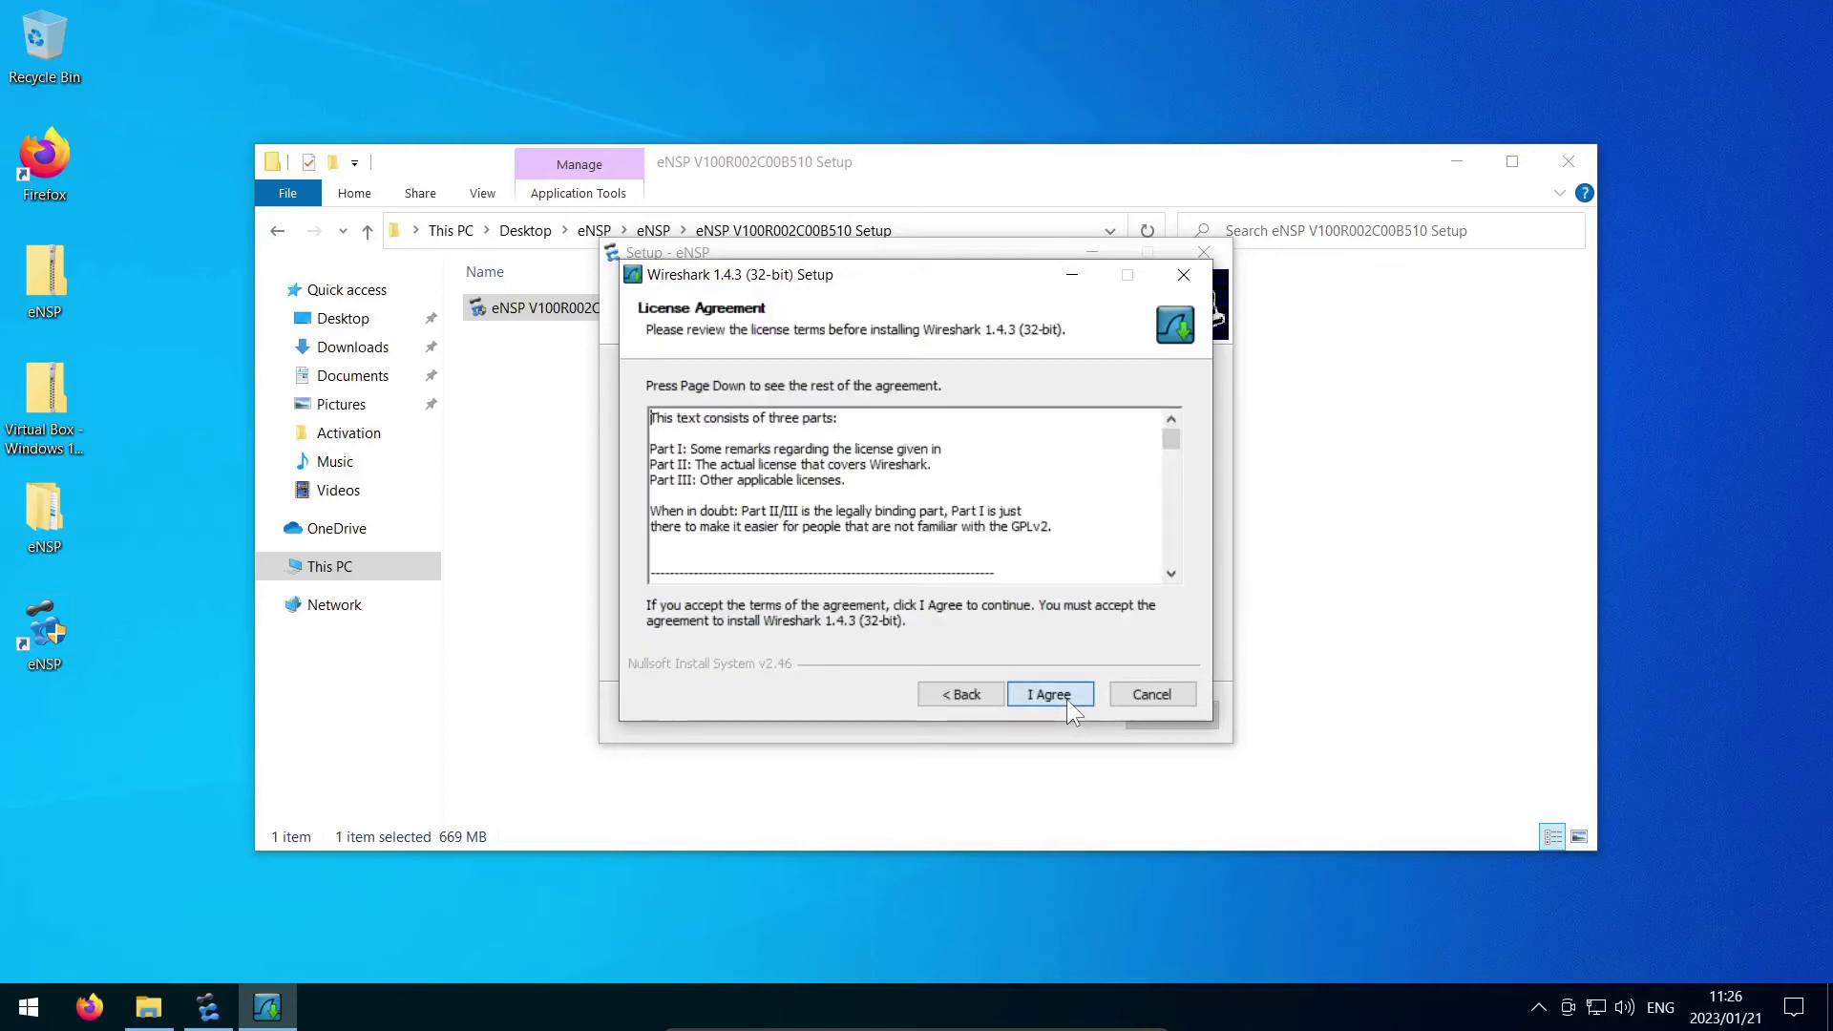
pyautogui.click(1067, 698)
pyautogui.click(1067, 699)
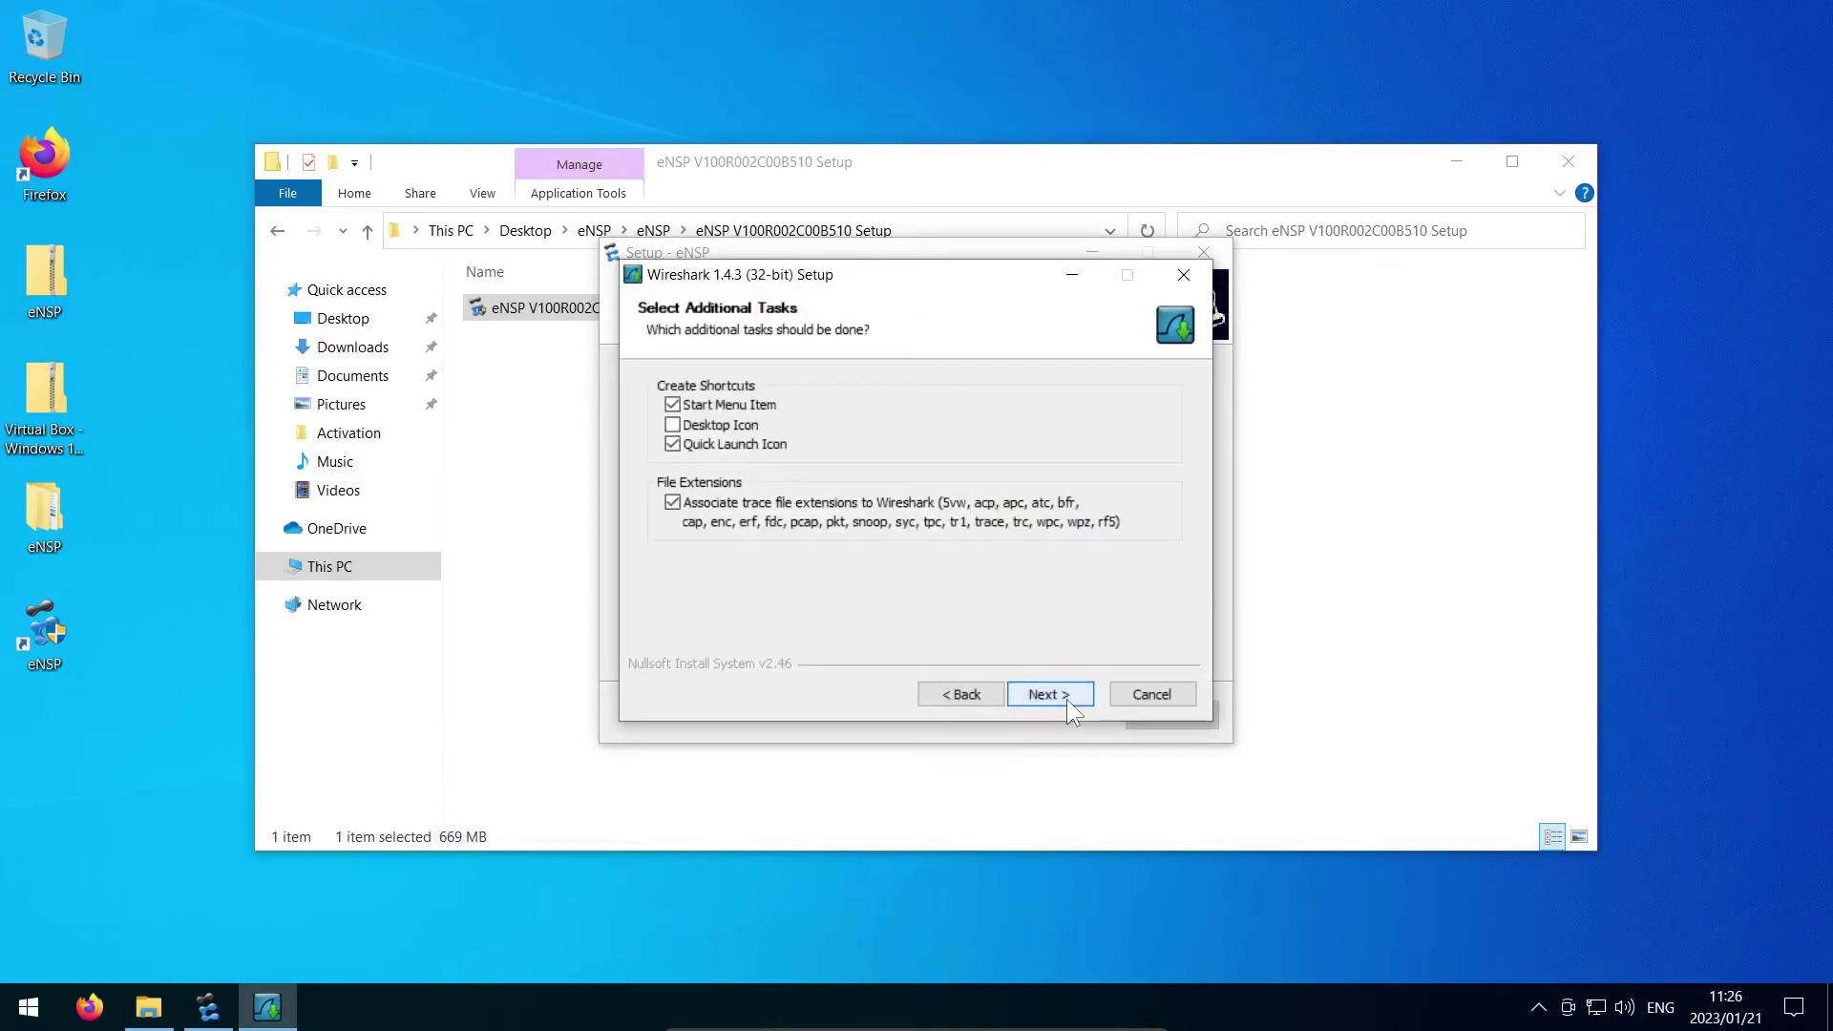
pyautogui.click(1067, 699)
pyautogui.click(1067, 699)
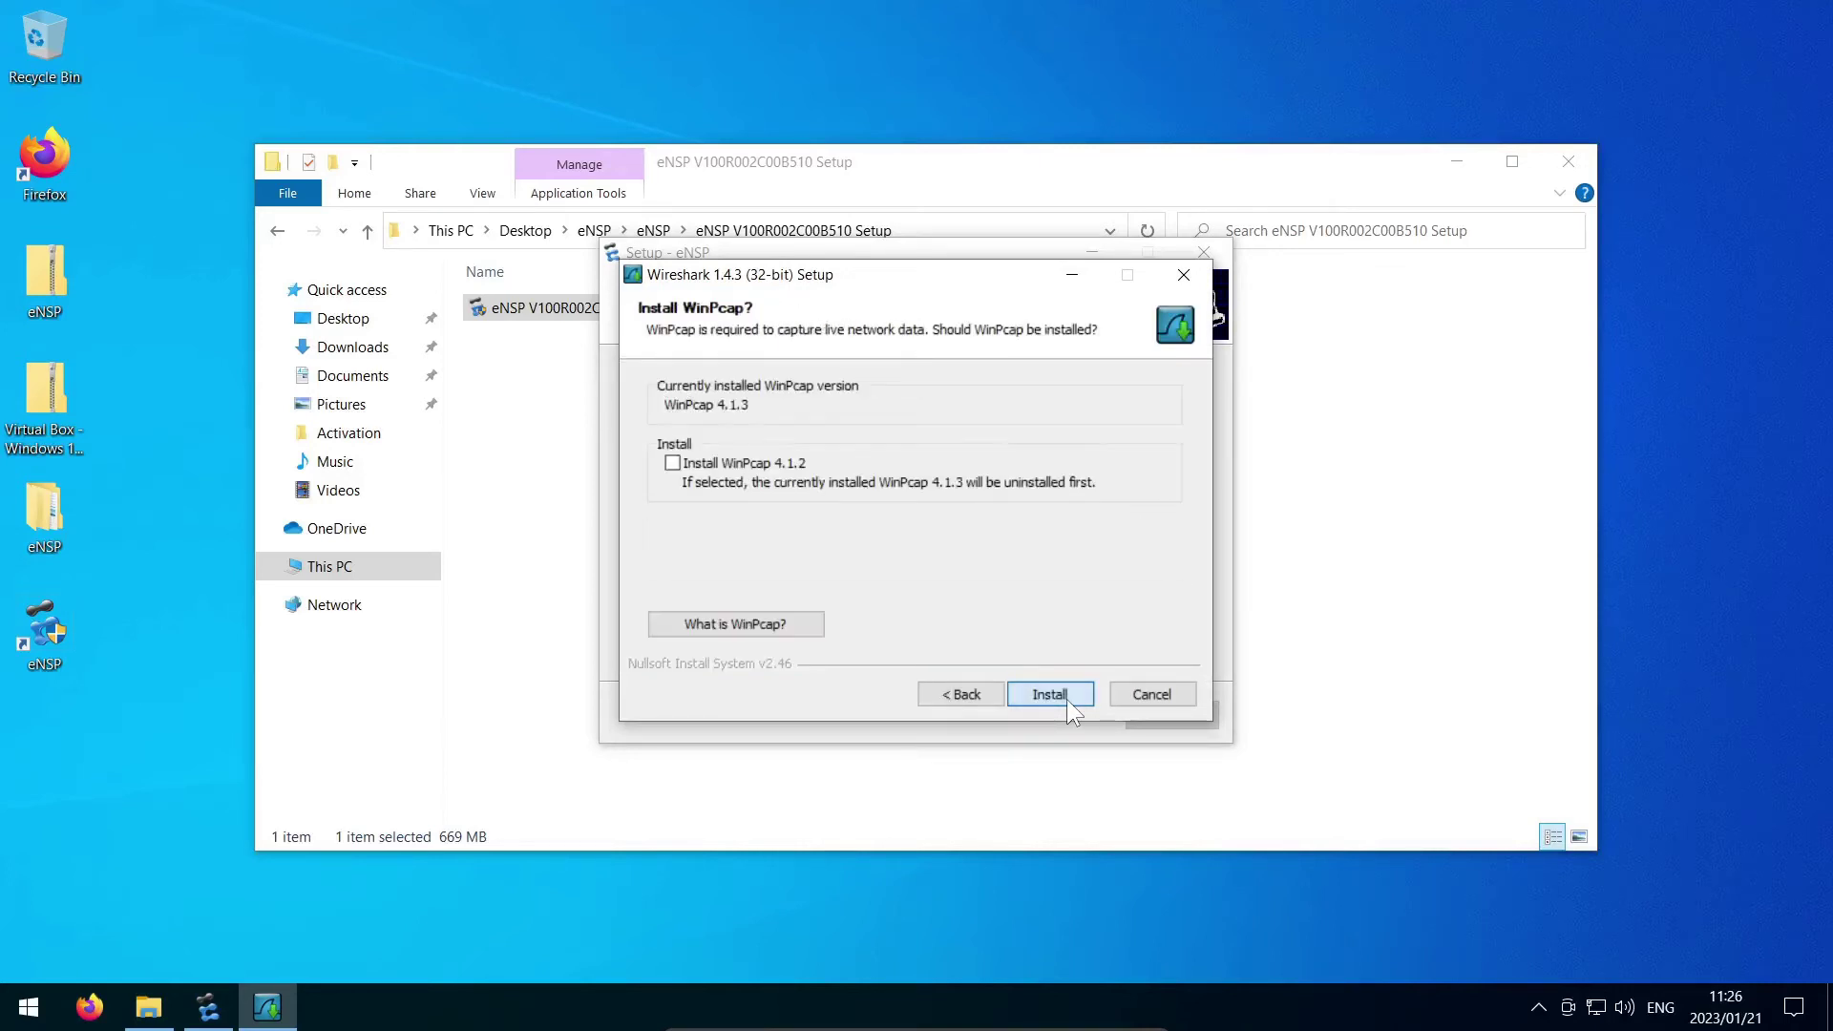
pyautogui.click(1050, 694)
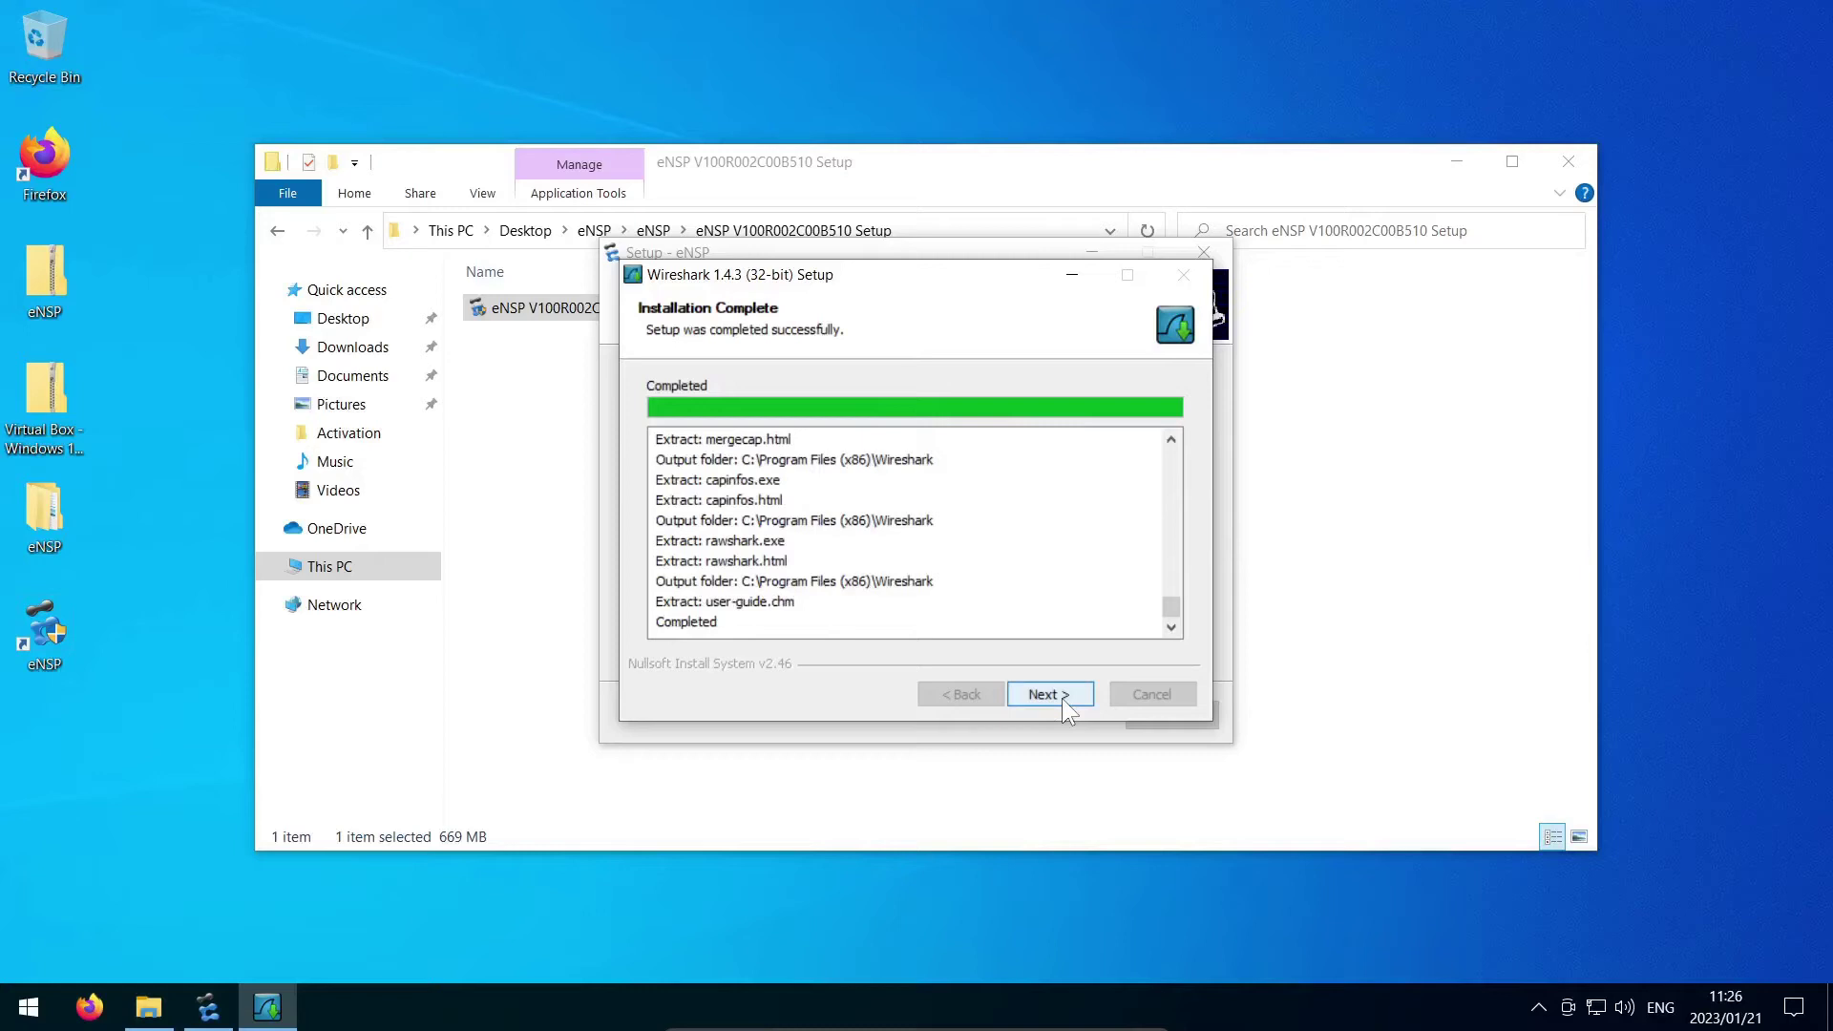
pyautogui.click(1061, 697)
# Finish Wireshark, keep default VirtualBox features and options, and accept the network reset warning
pyautogui.click(1050, 694)
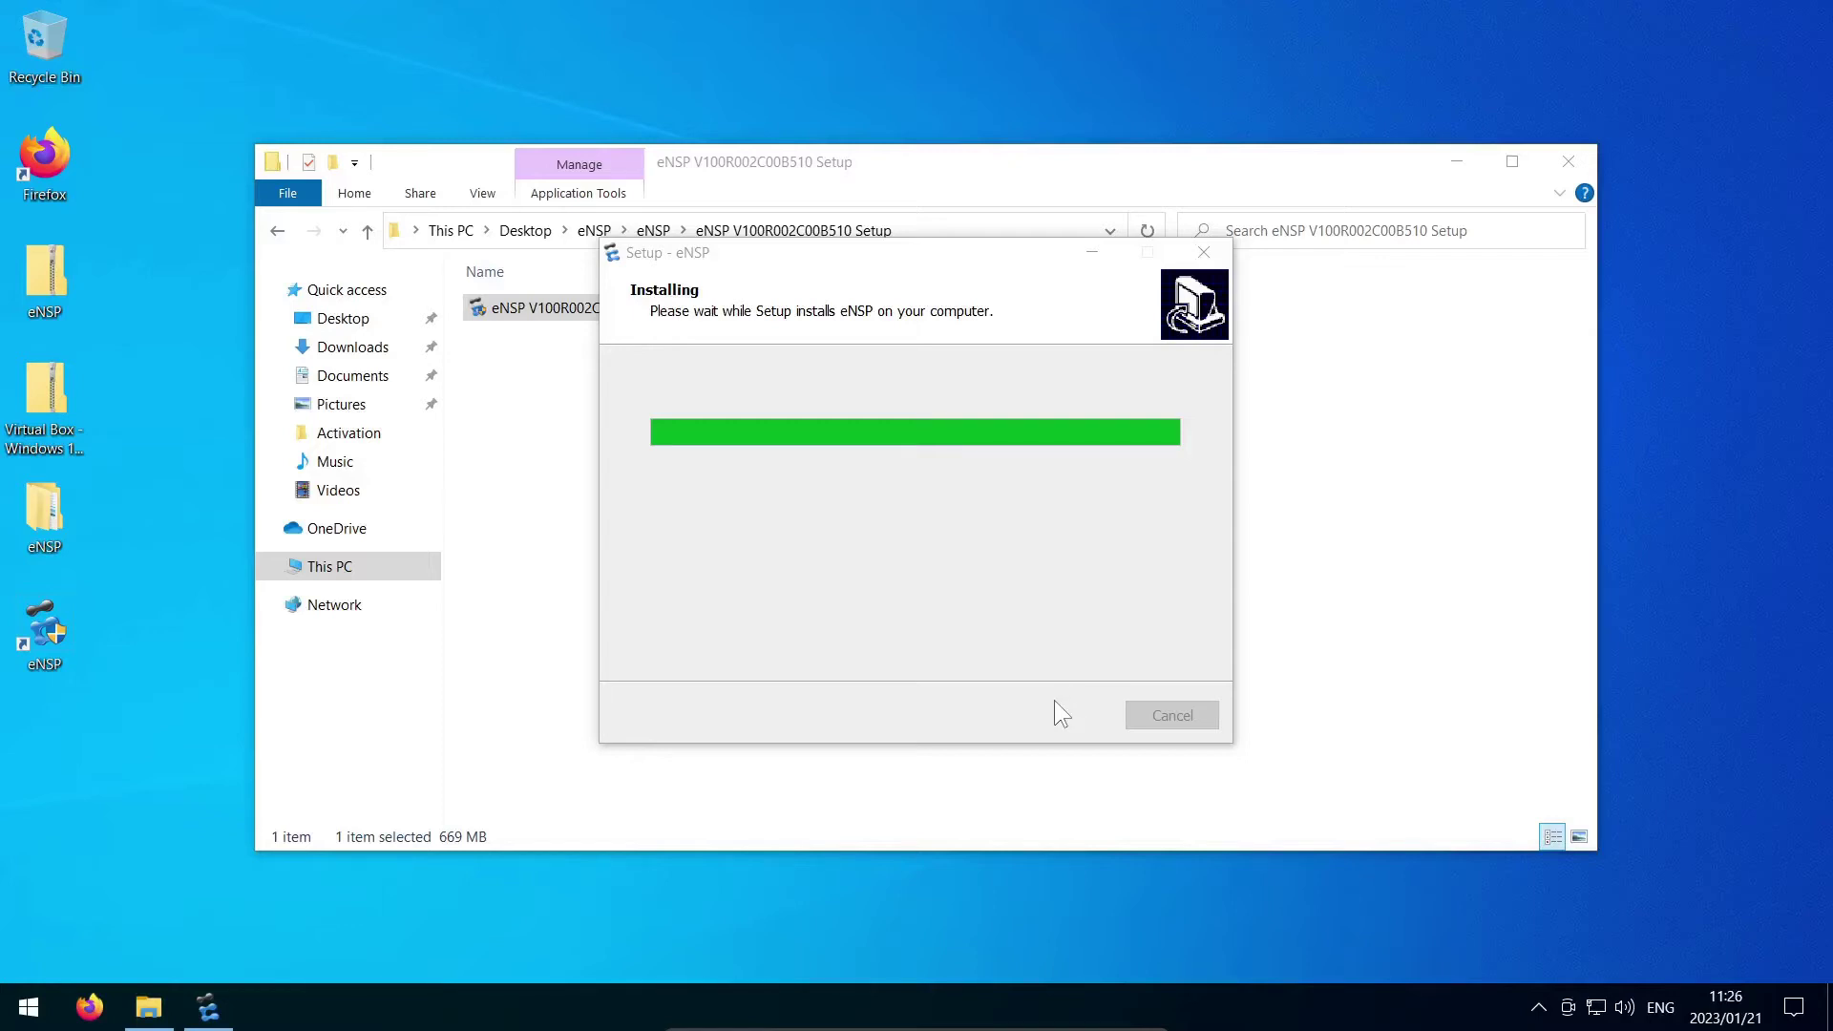
pyautogui.click(1053, 700)
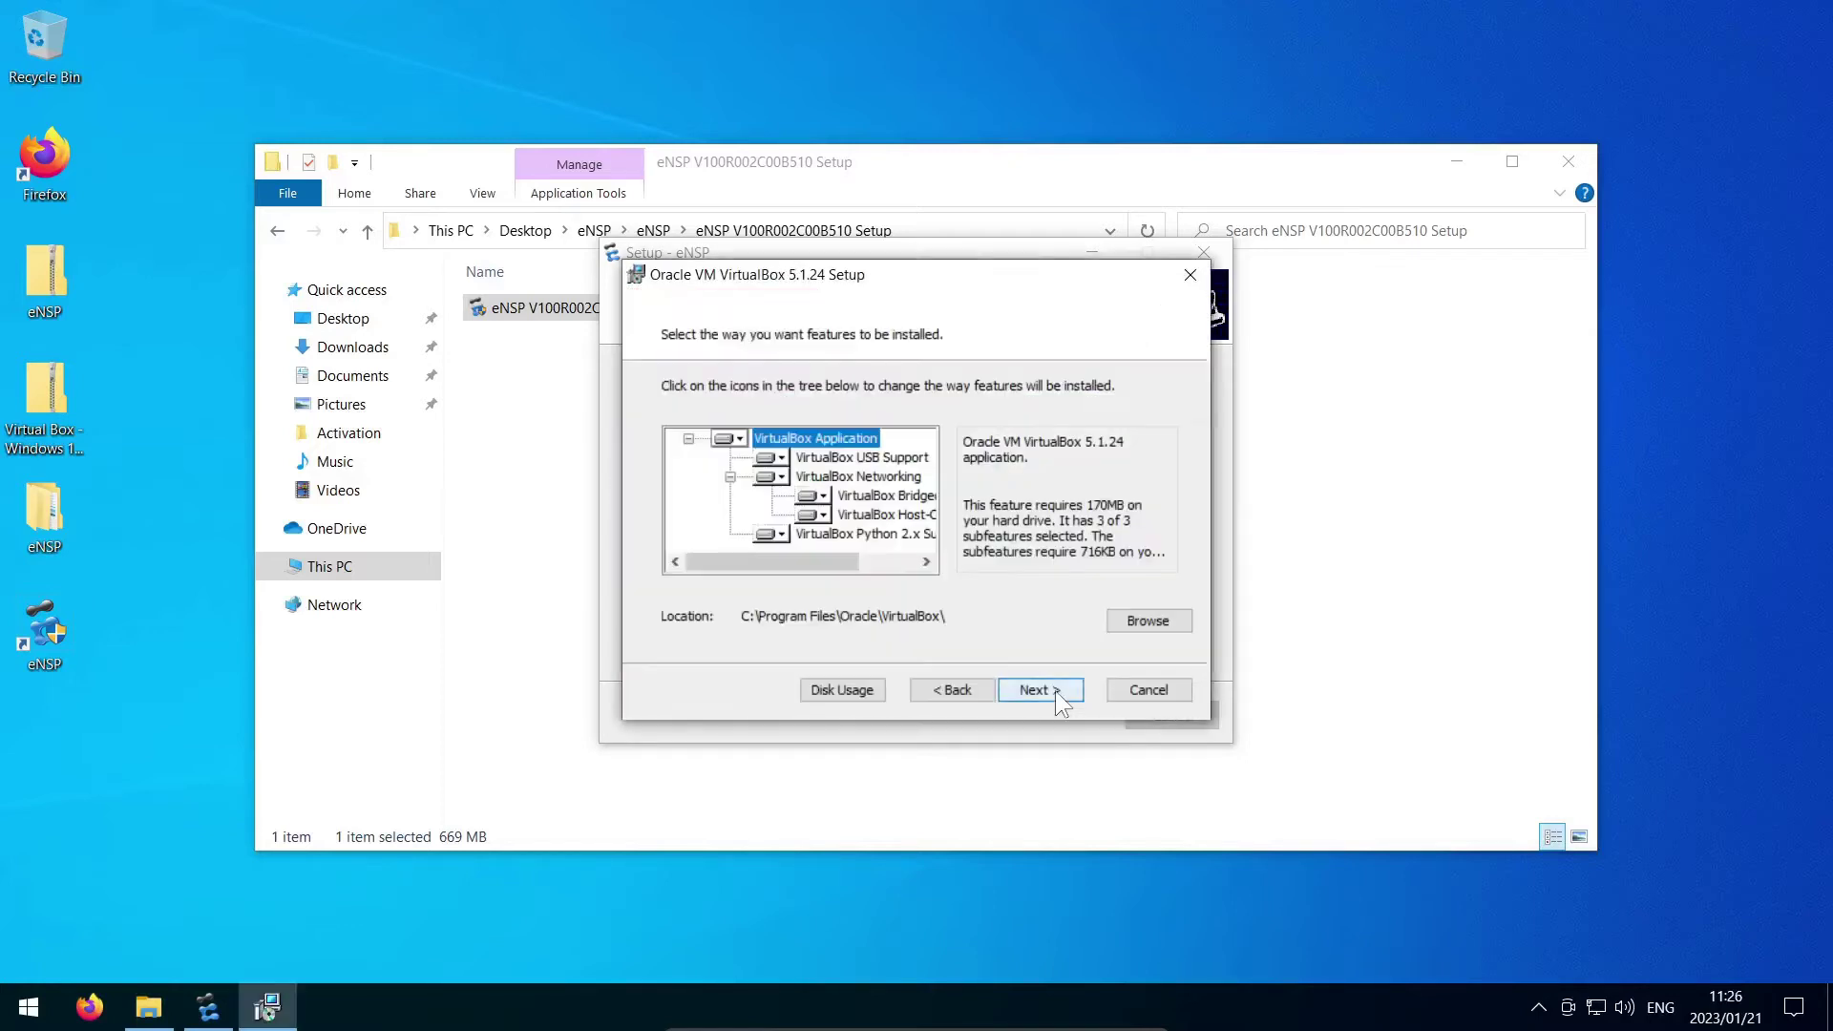
pyautogui.click(1056, 696)
pyautogui.click(1057, 698)
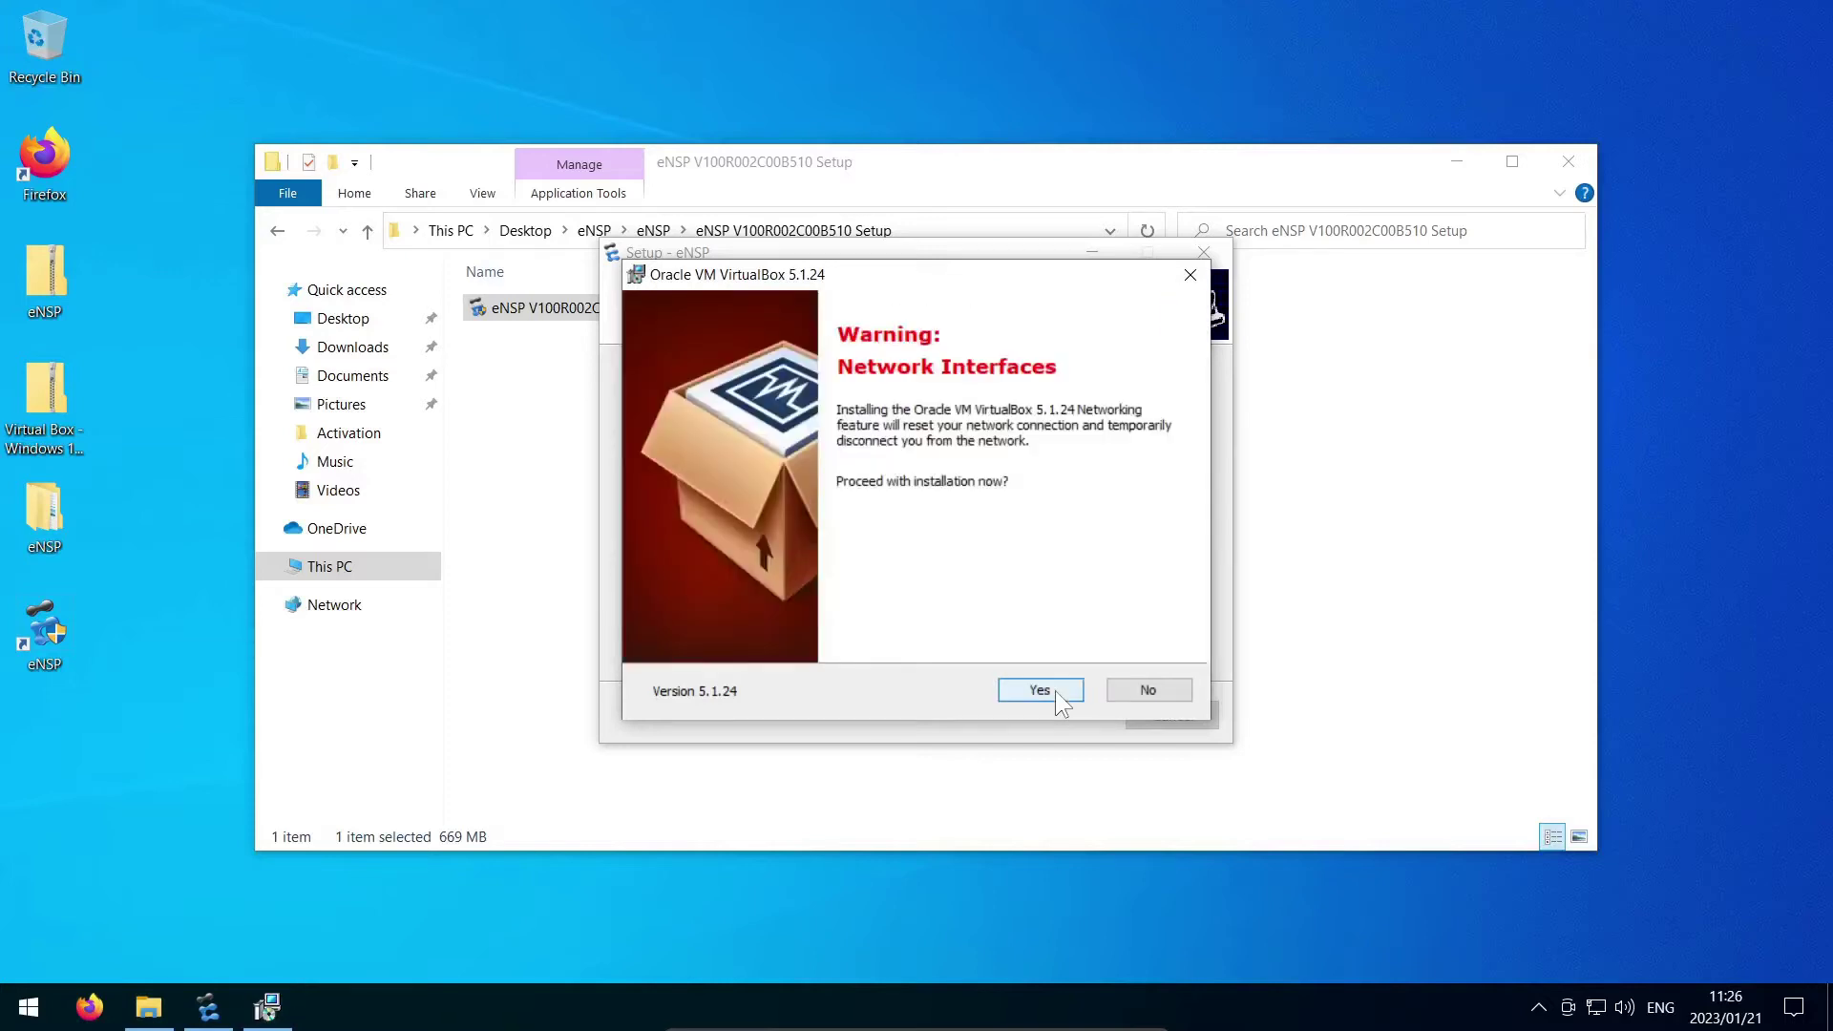
pyautogui.click(1040, 690)
# Install VirtualBox 5.1.24, then untick Show update log and Launch eNSP
pyautogui.click(1055, 690)
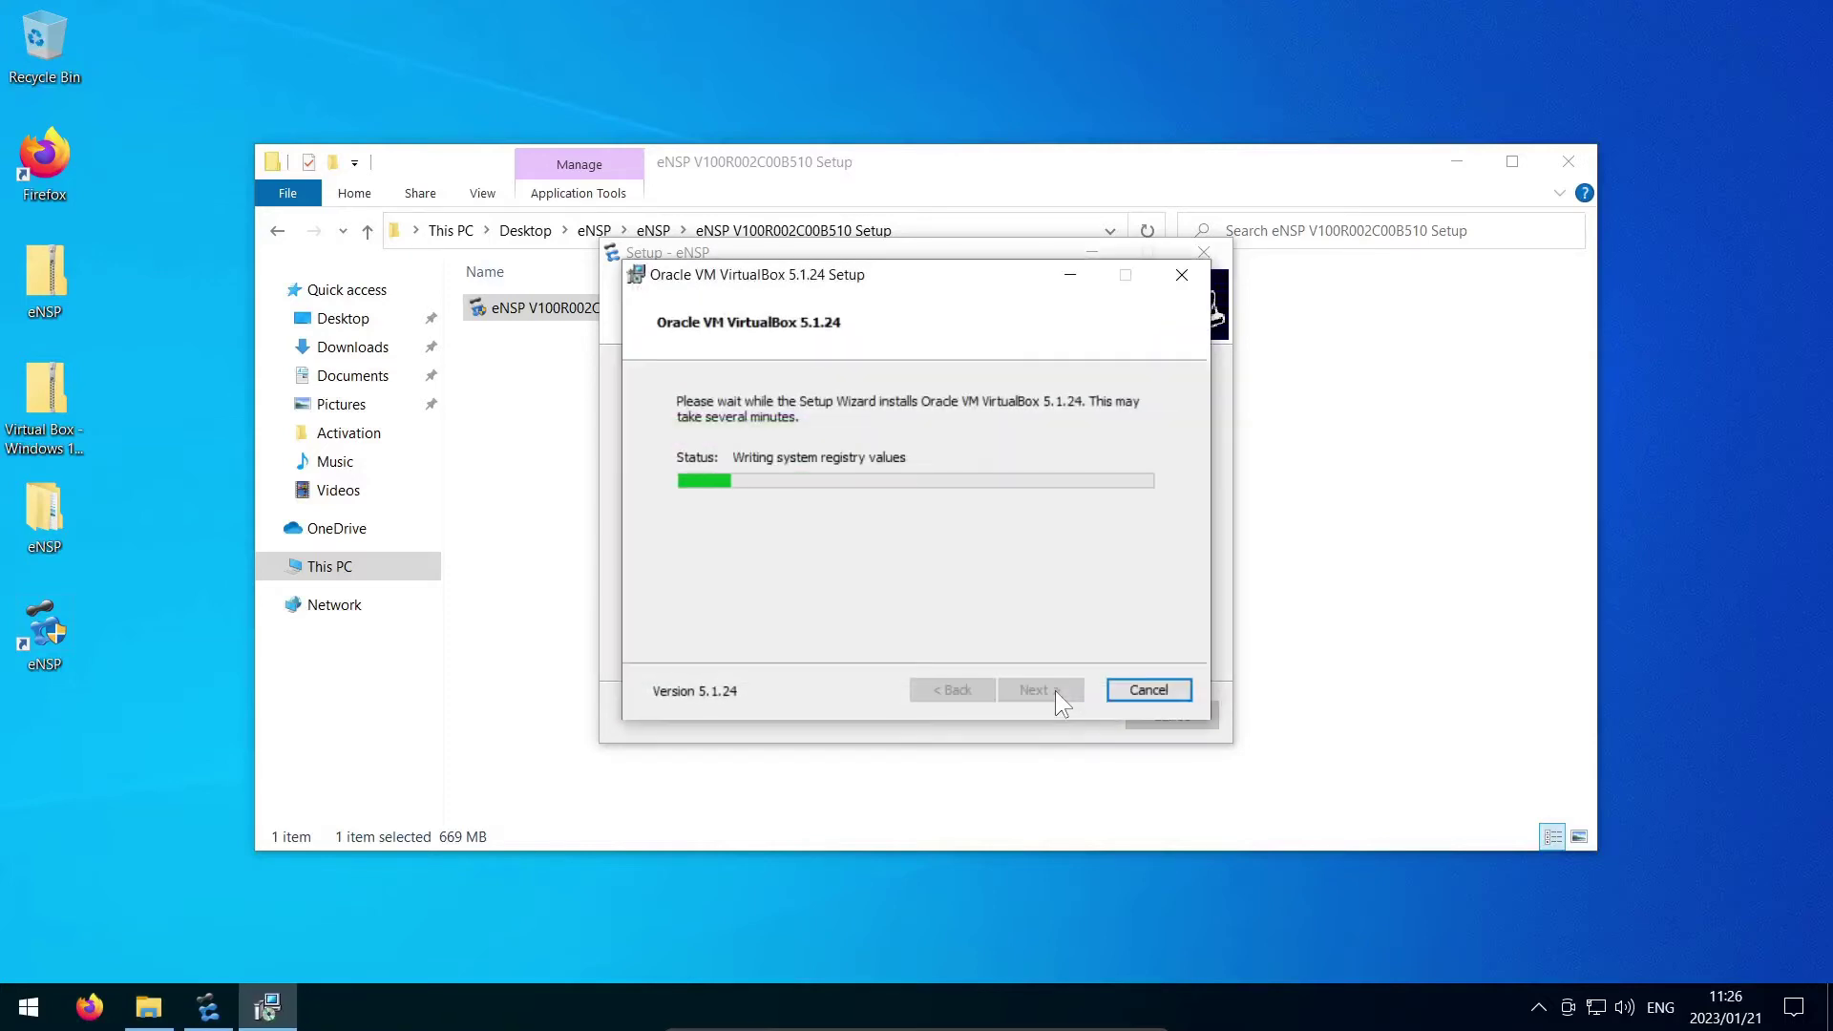
pyautogui.click(1038, 688)
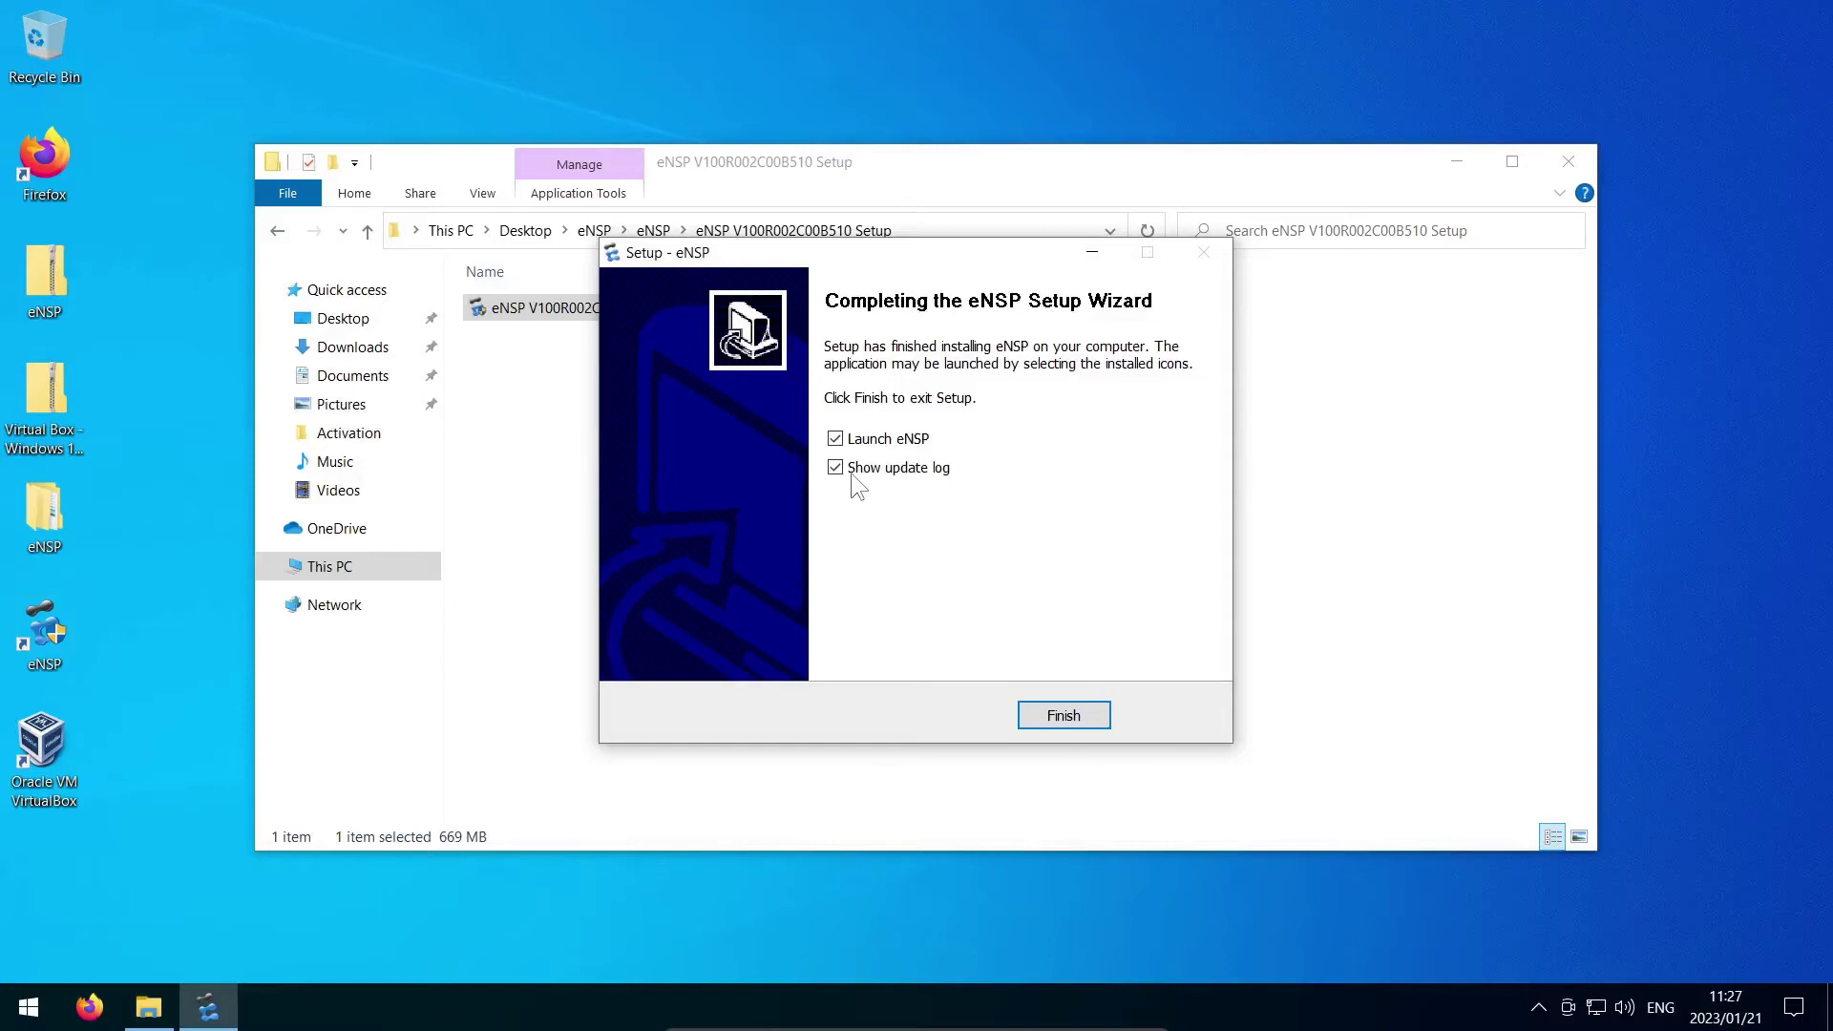
pyautogui.click(838, 469)
pyautogui.click(837, 440)
# Close the finished setup and run eNSP_Setup from the eNSP V100R003C00SPC100 Setup folder
pyautogui.click(1064, 715)
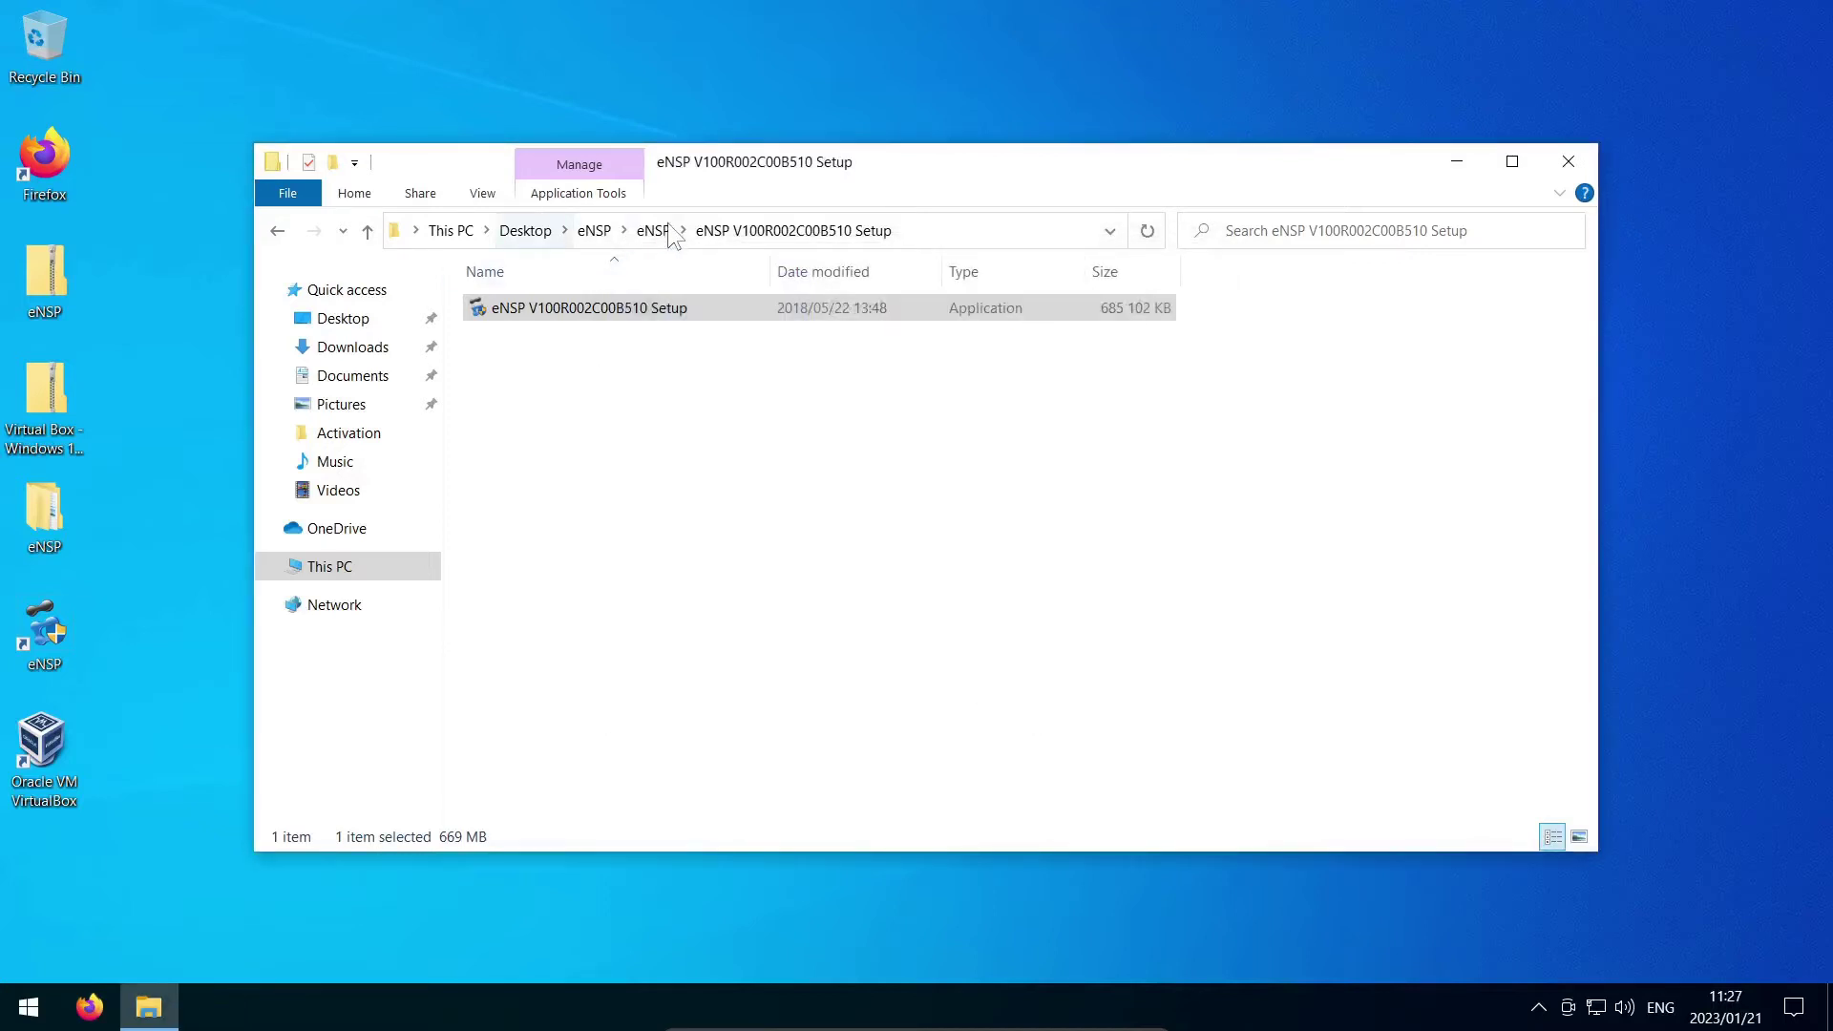
pyautogui.press('BackSpace')
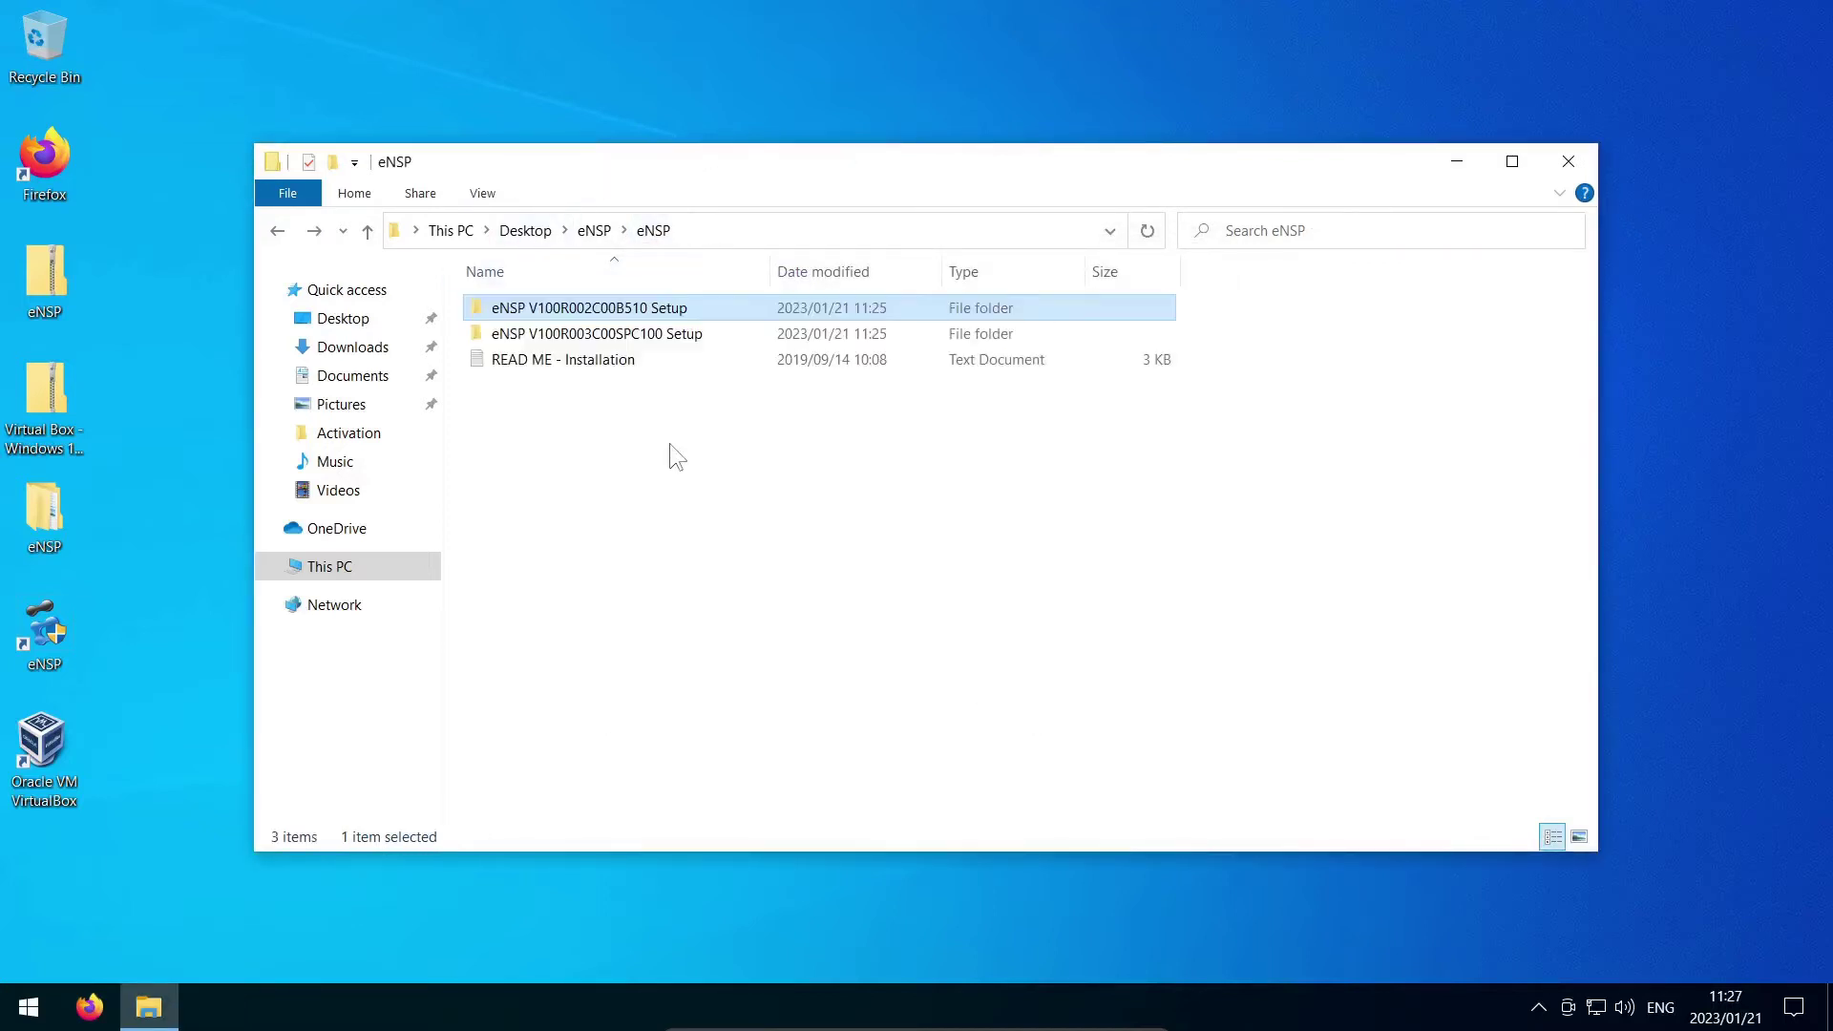
pyautogui.doubleClick(640, 336)
pyautogui.doubleClick(534, 310)
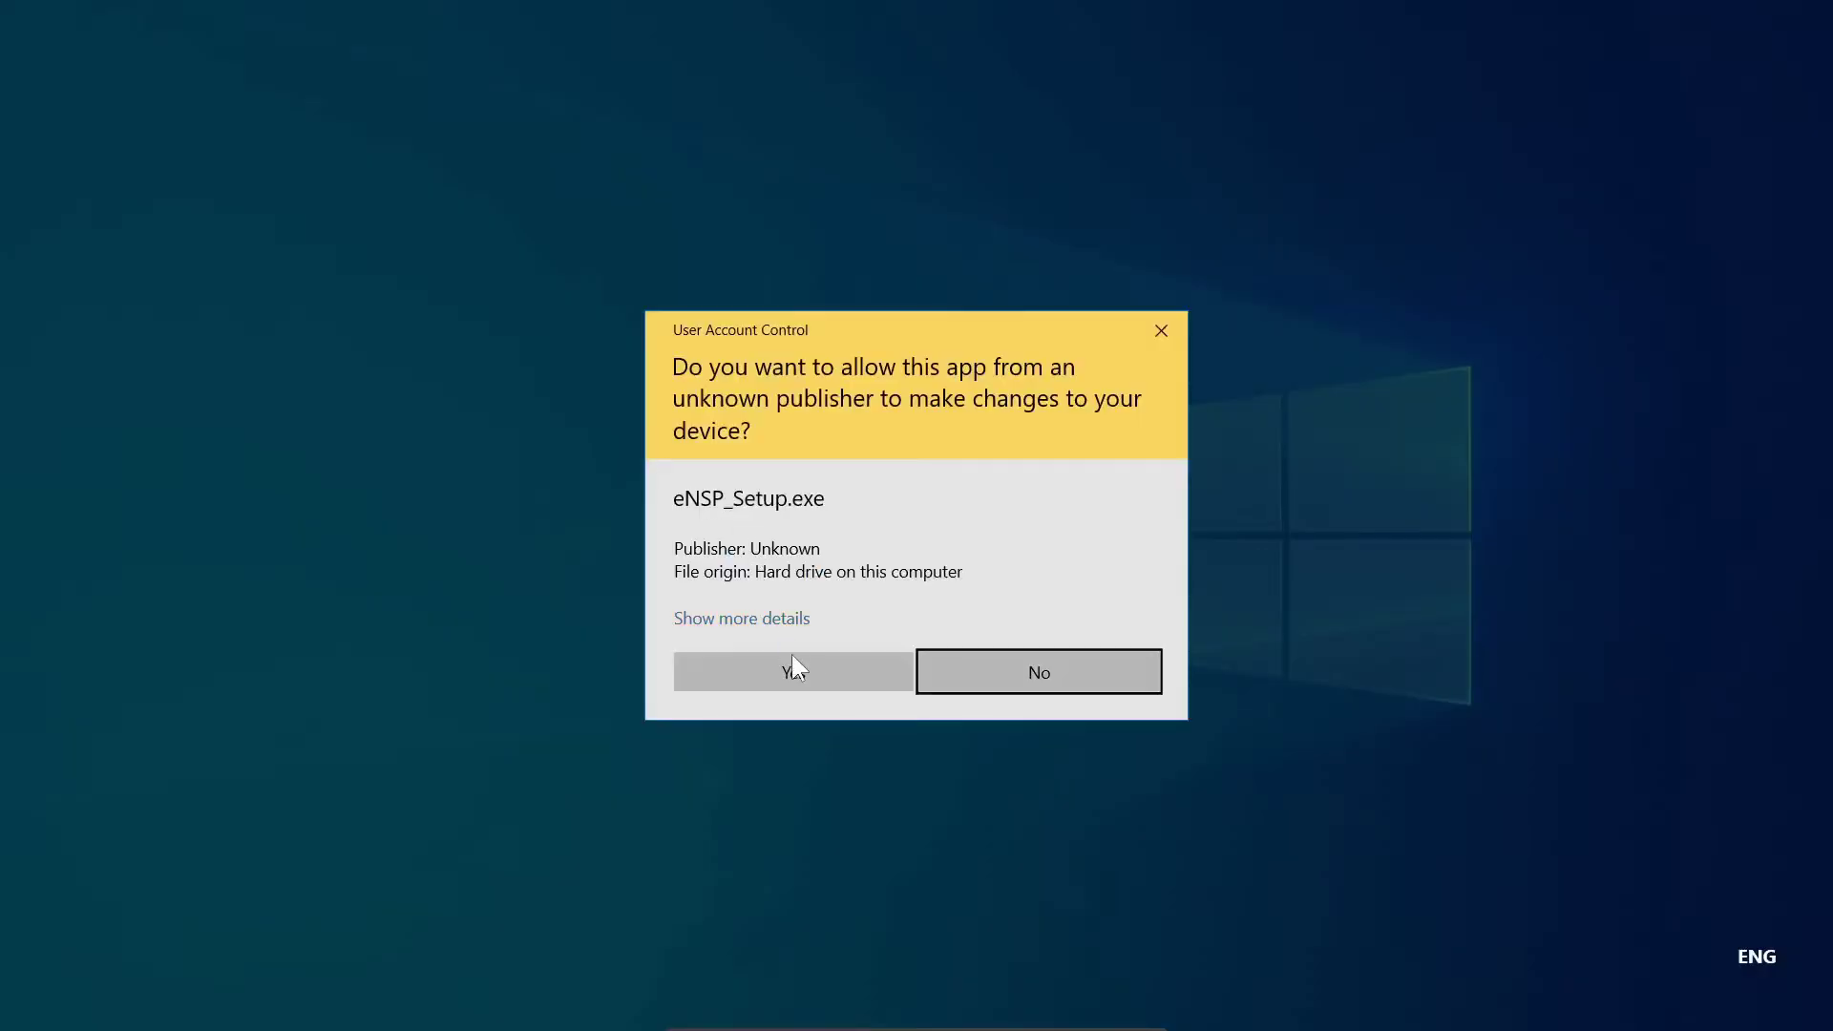
# Approve UAC, accept the licence, and keep the default folder, Start Menu folder and desktop icon
pyautogui.click(794, 660)
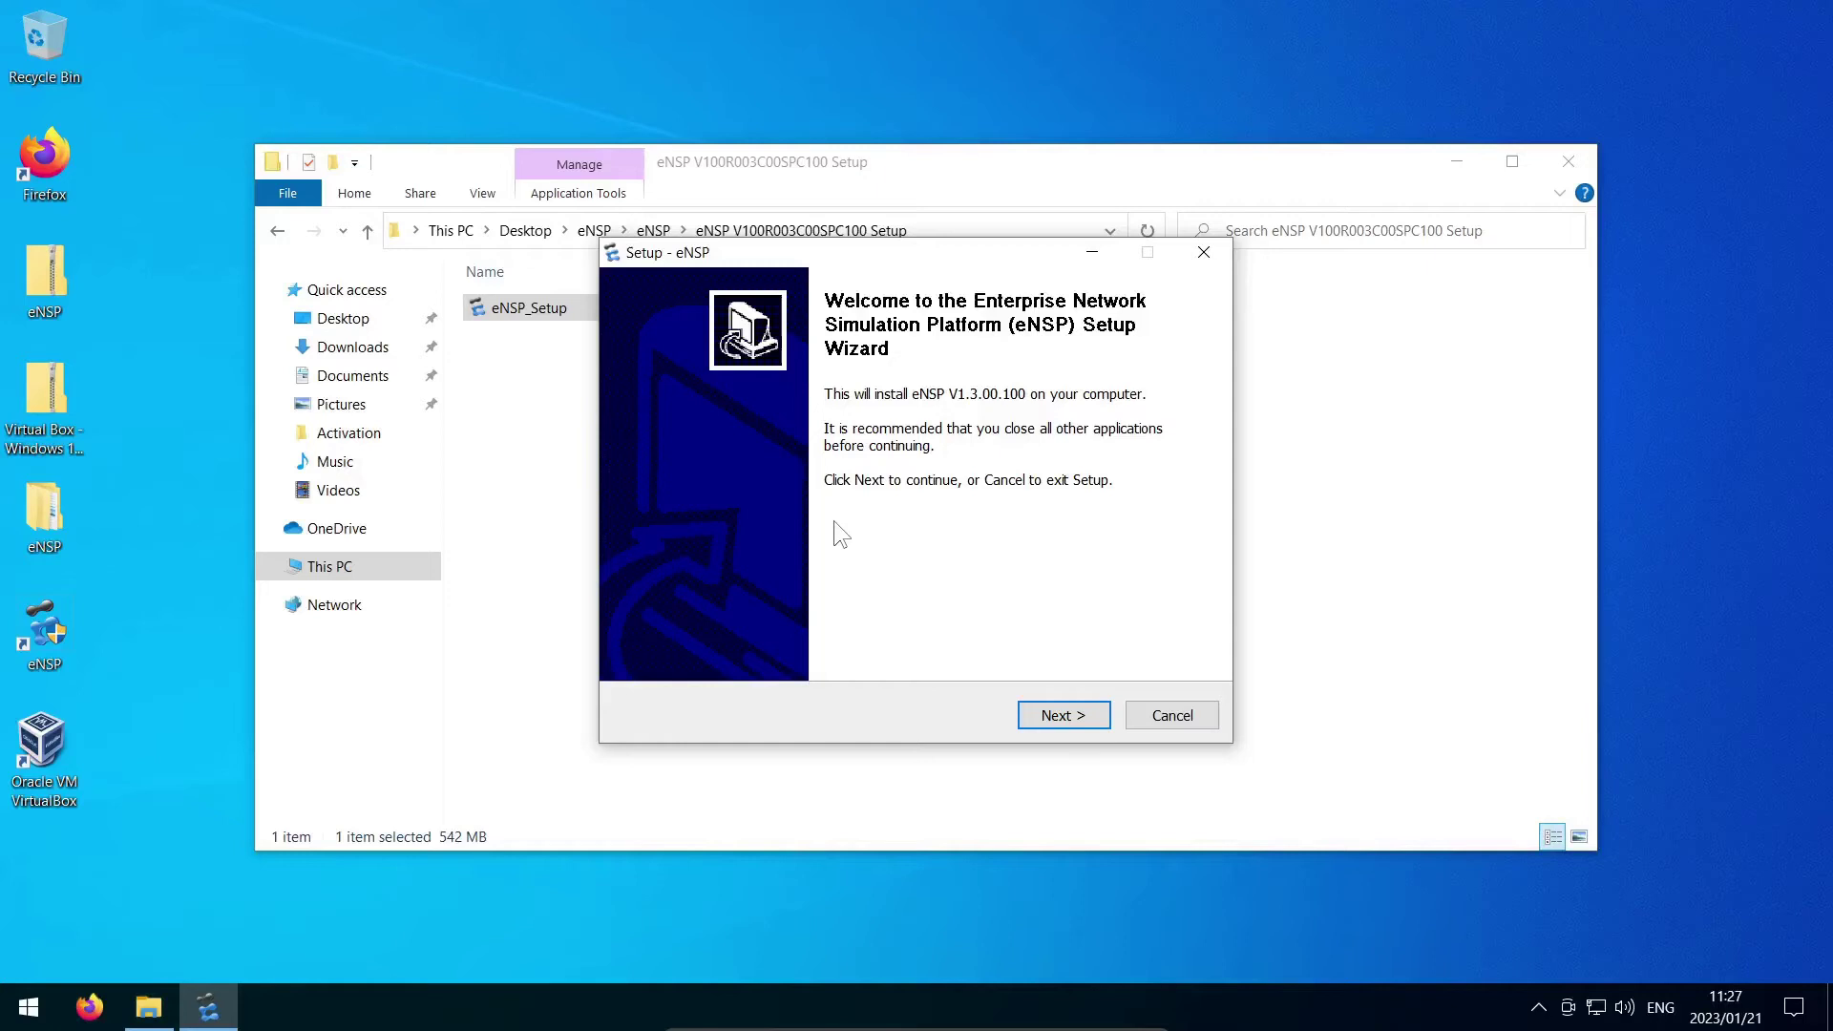
pyautogui.click(1052, 722)
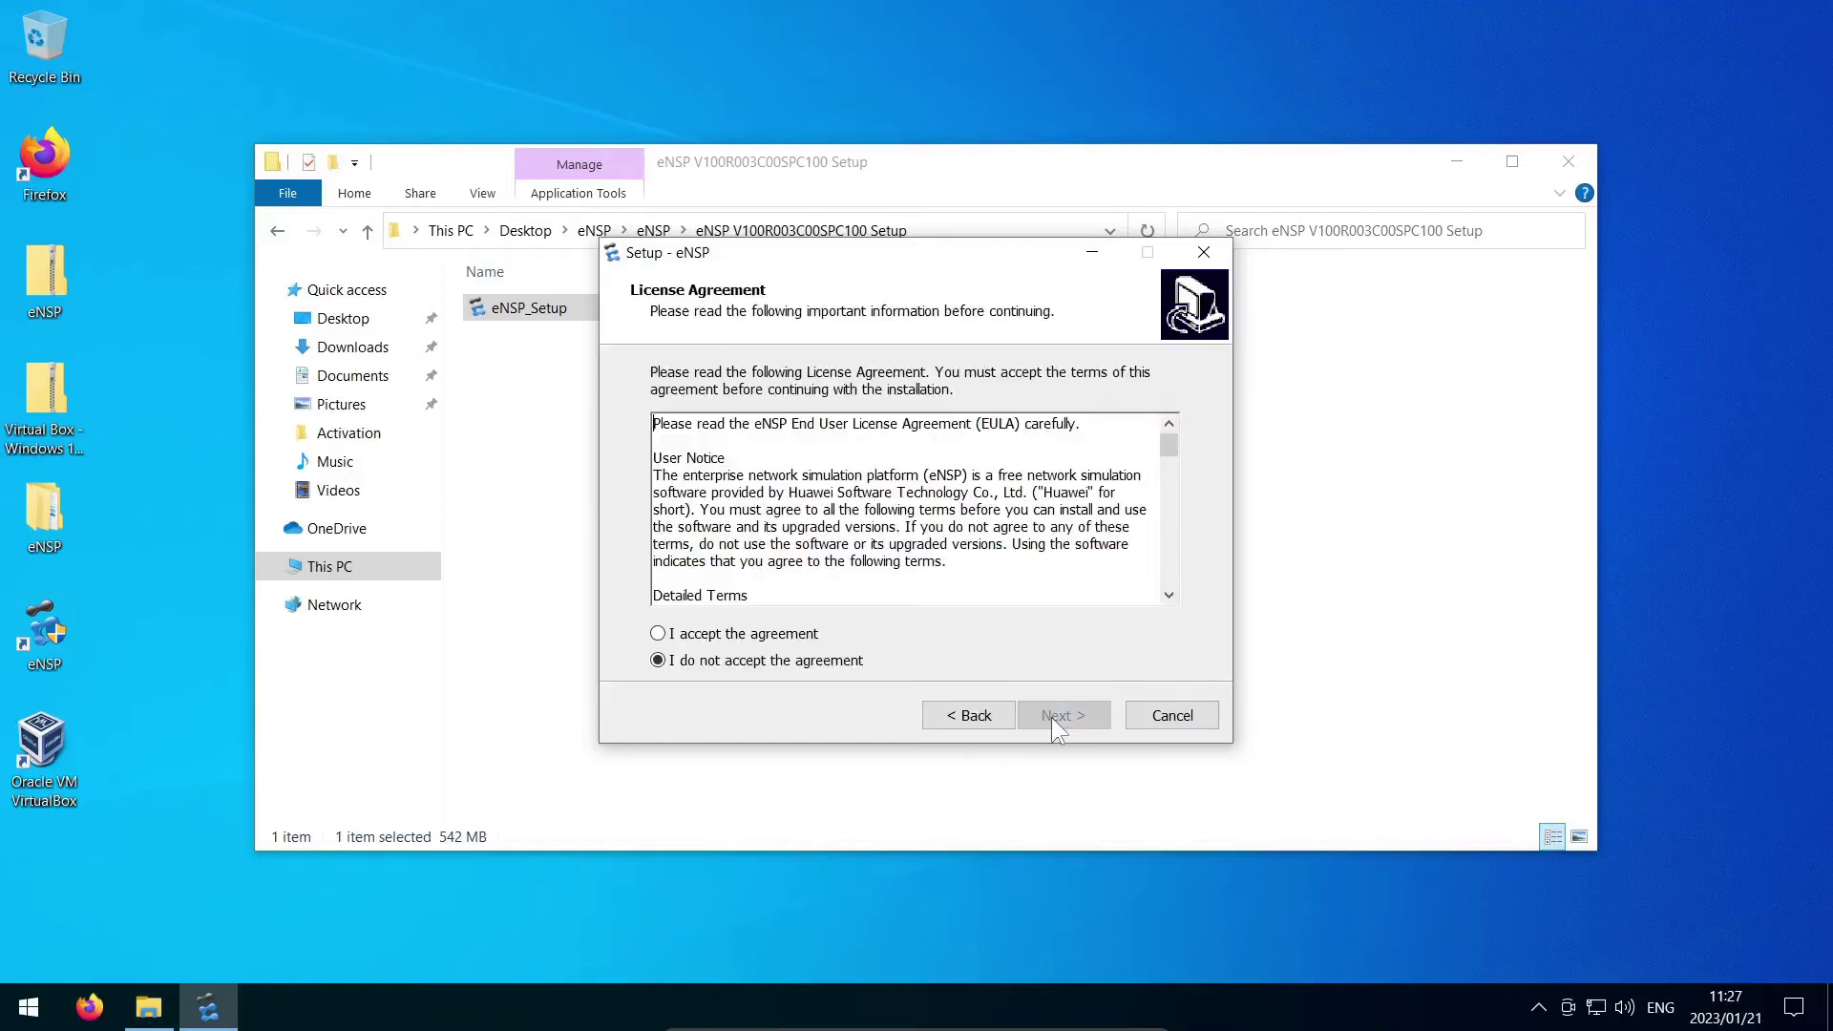
pyautogui.click(684, 634)
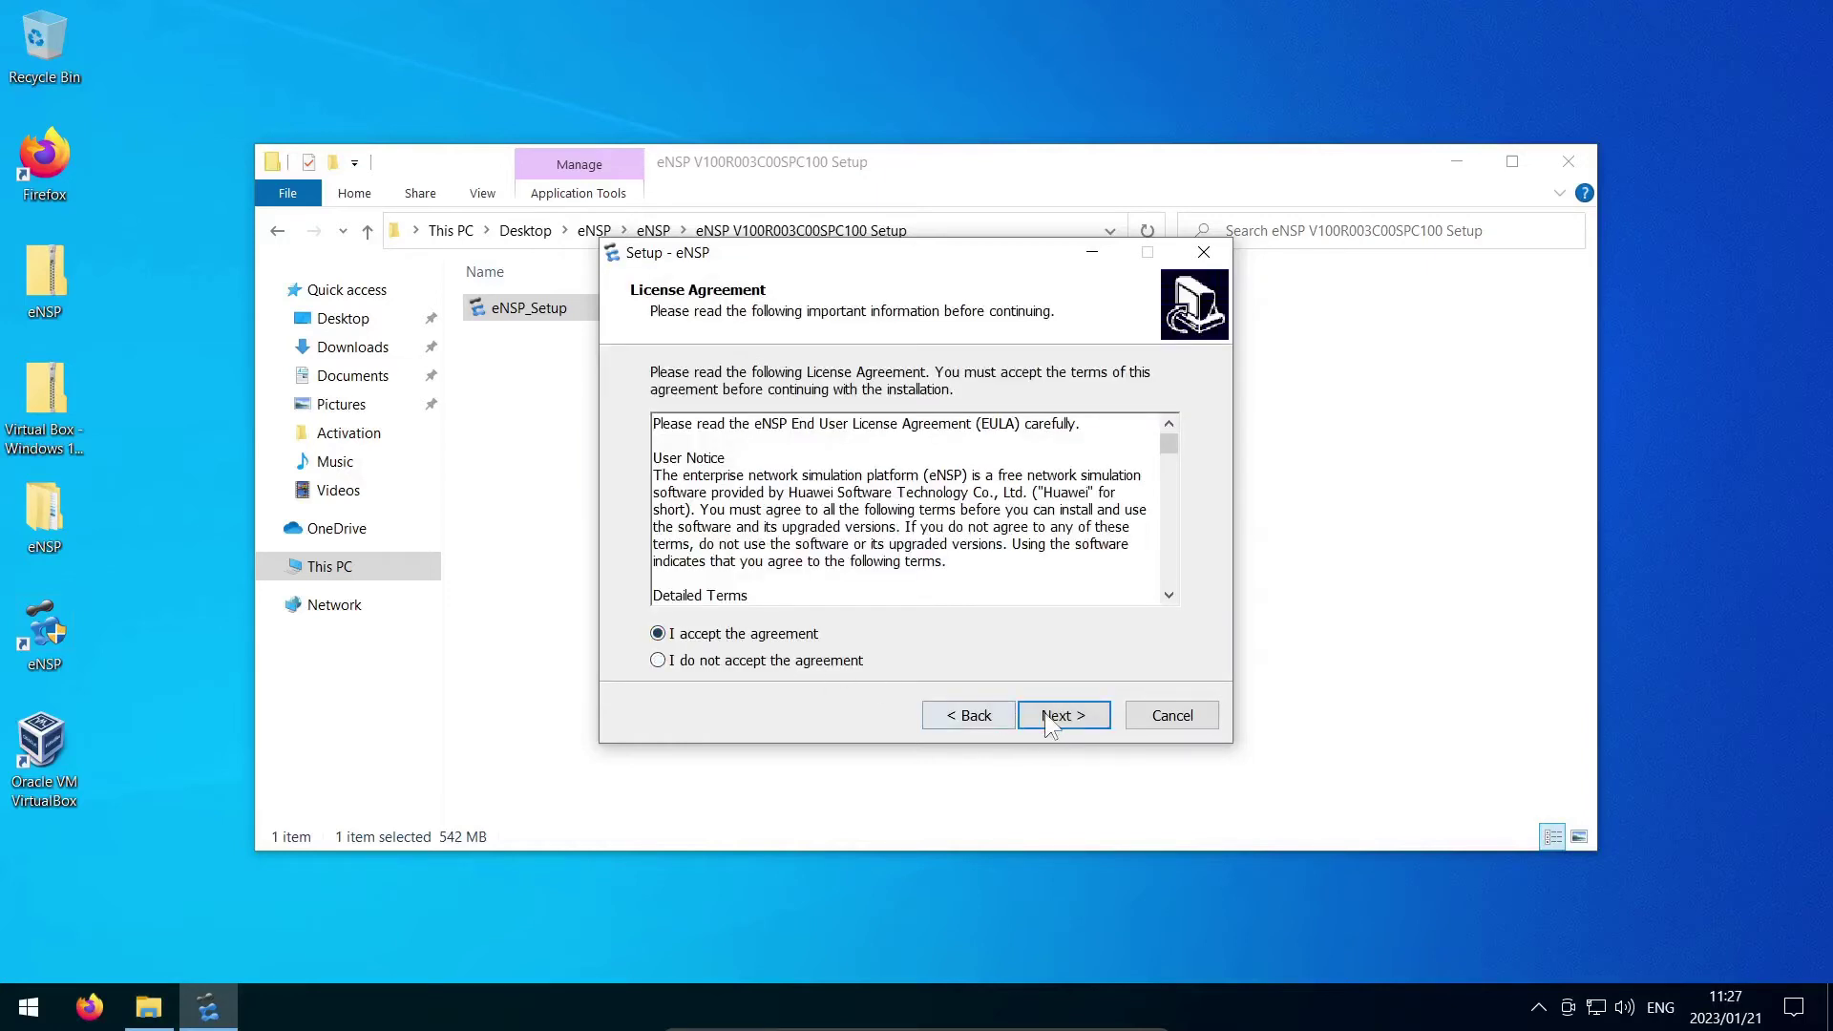
pyautogui.click(1054, 723)
pyautogui.click(1054, 723)
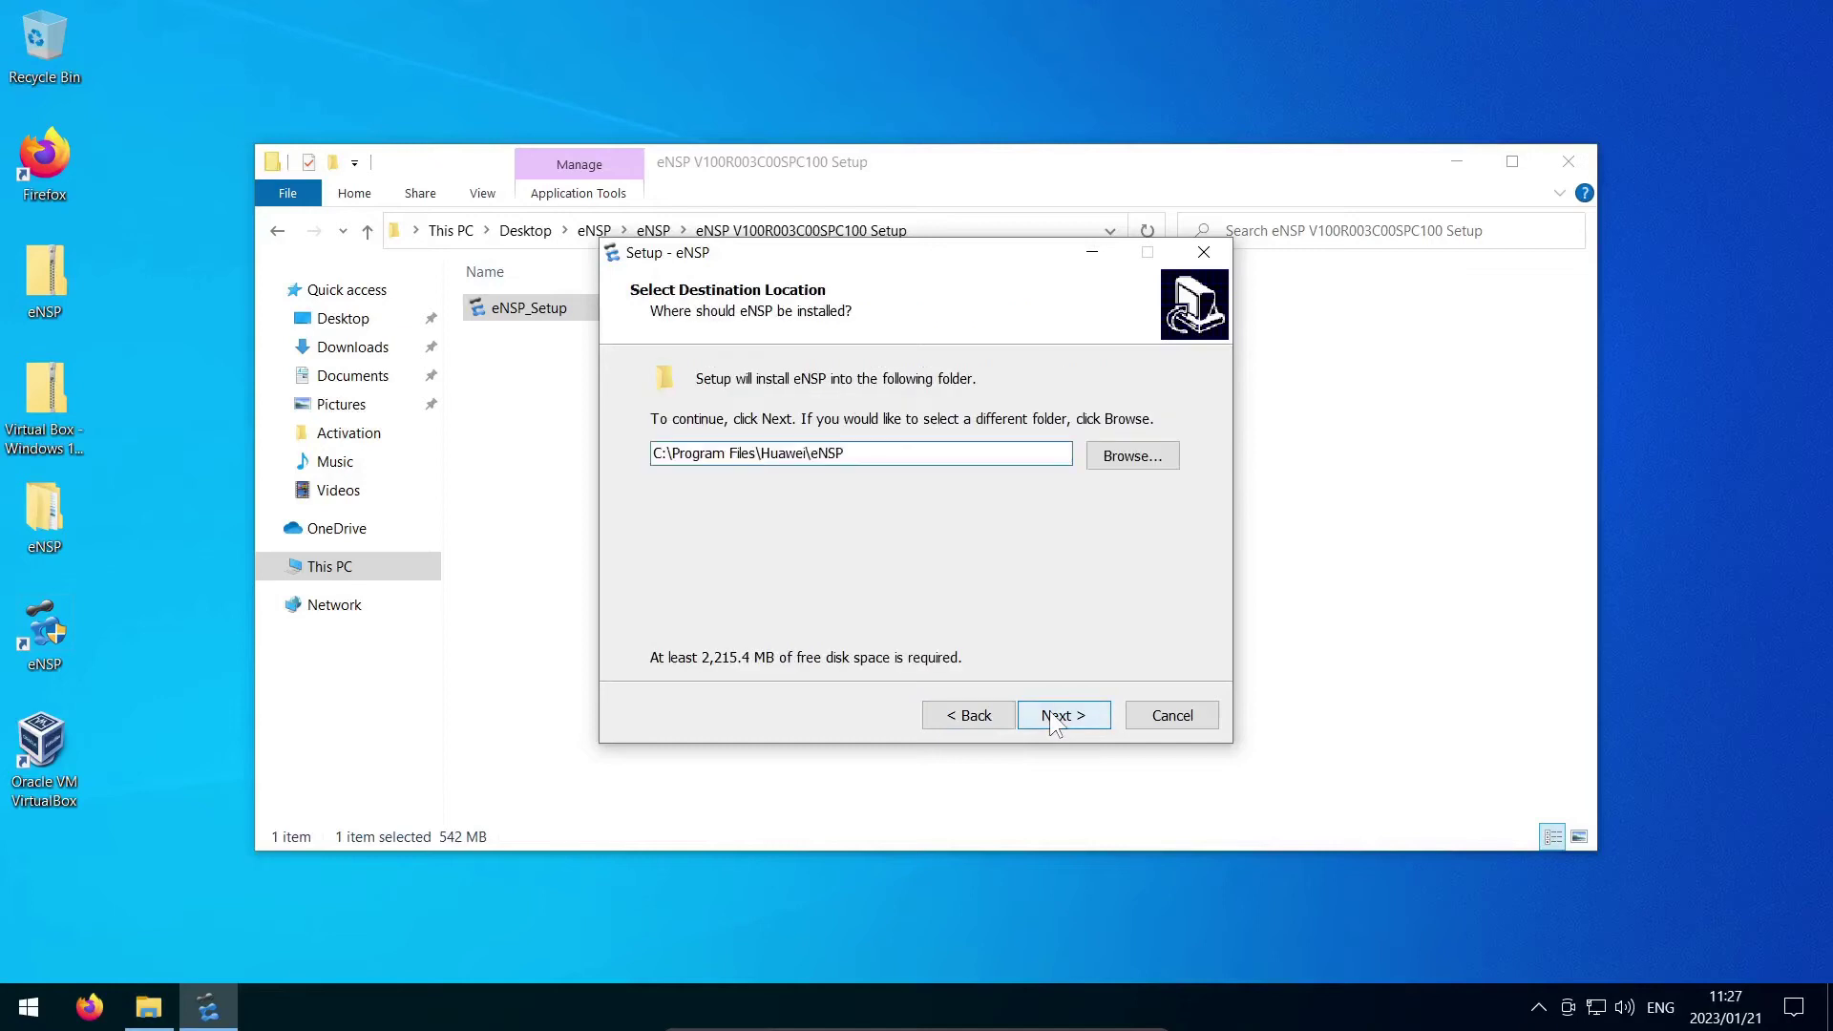
pyautogui.click(1054, 722)
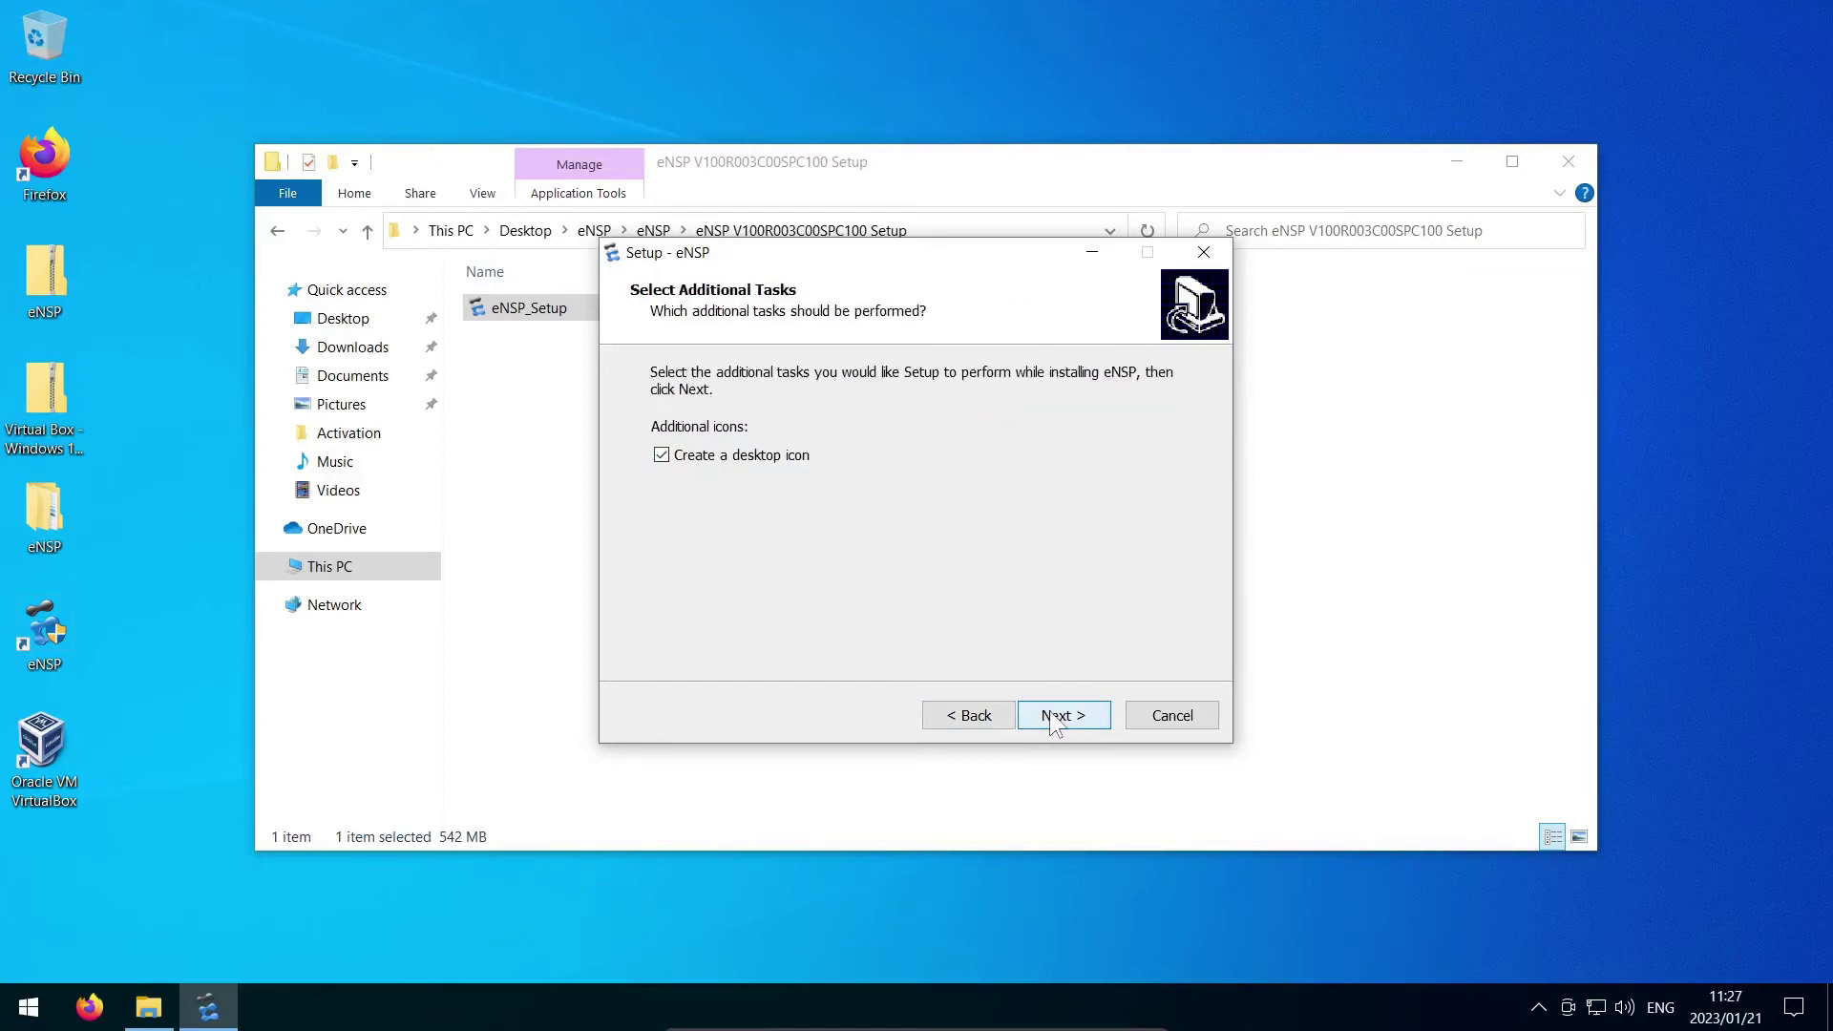
pyautogui.click(1054, 722)
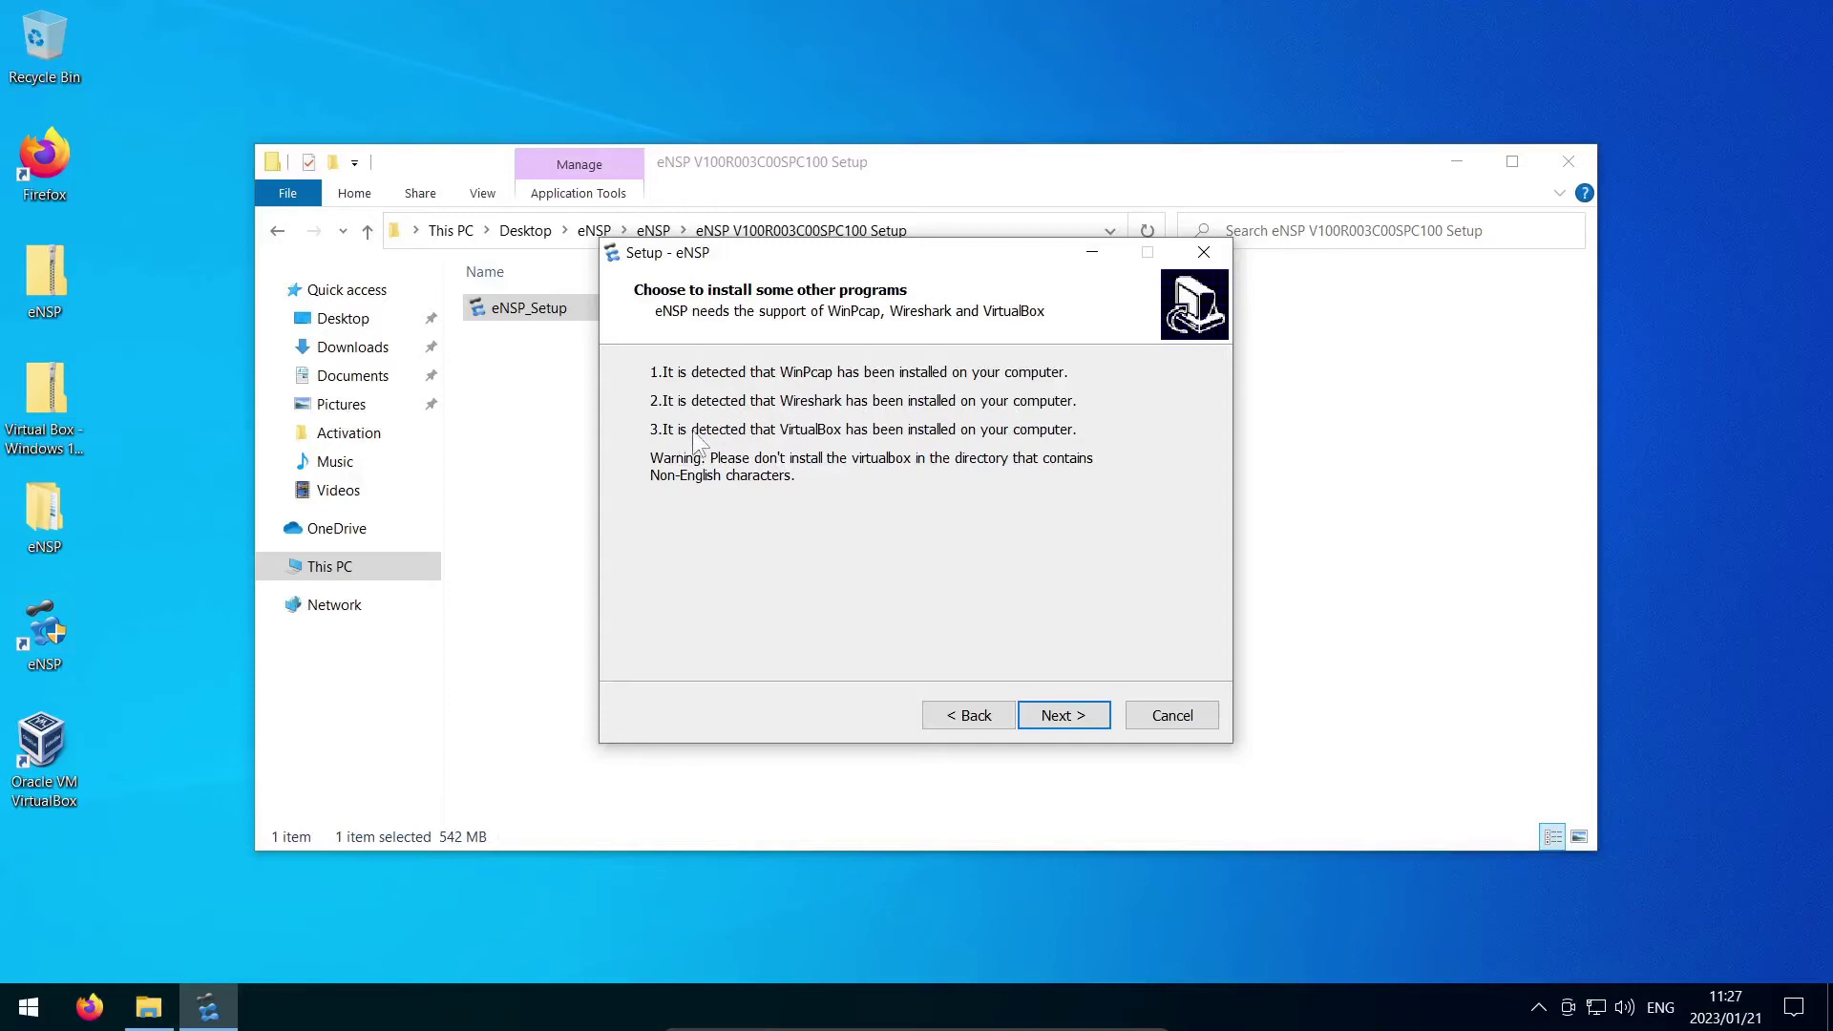
# Install eNSP with the detected companions, unticking Show update log and Launch eNSP before finishing
pyautogui.click(1080, 726)
pyautogui.click(1080, 720)
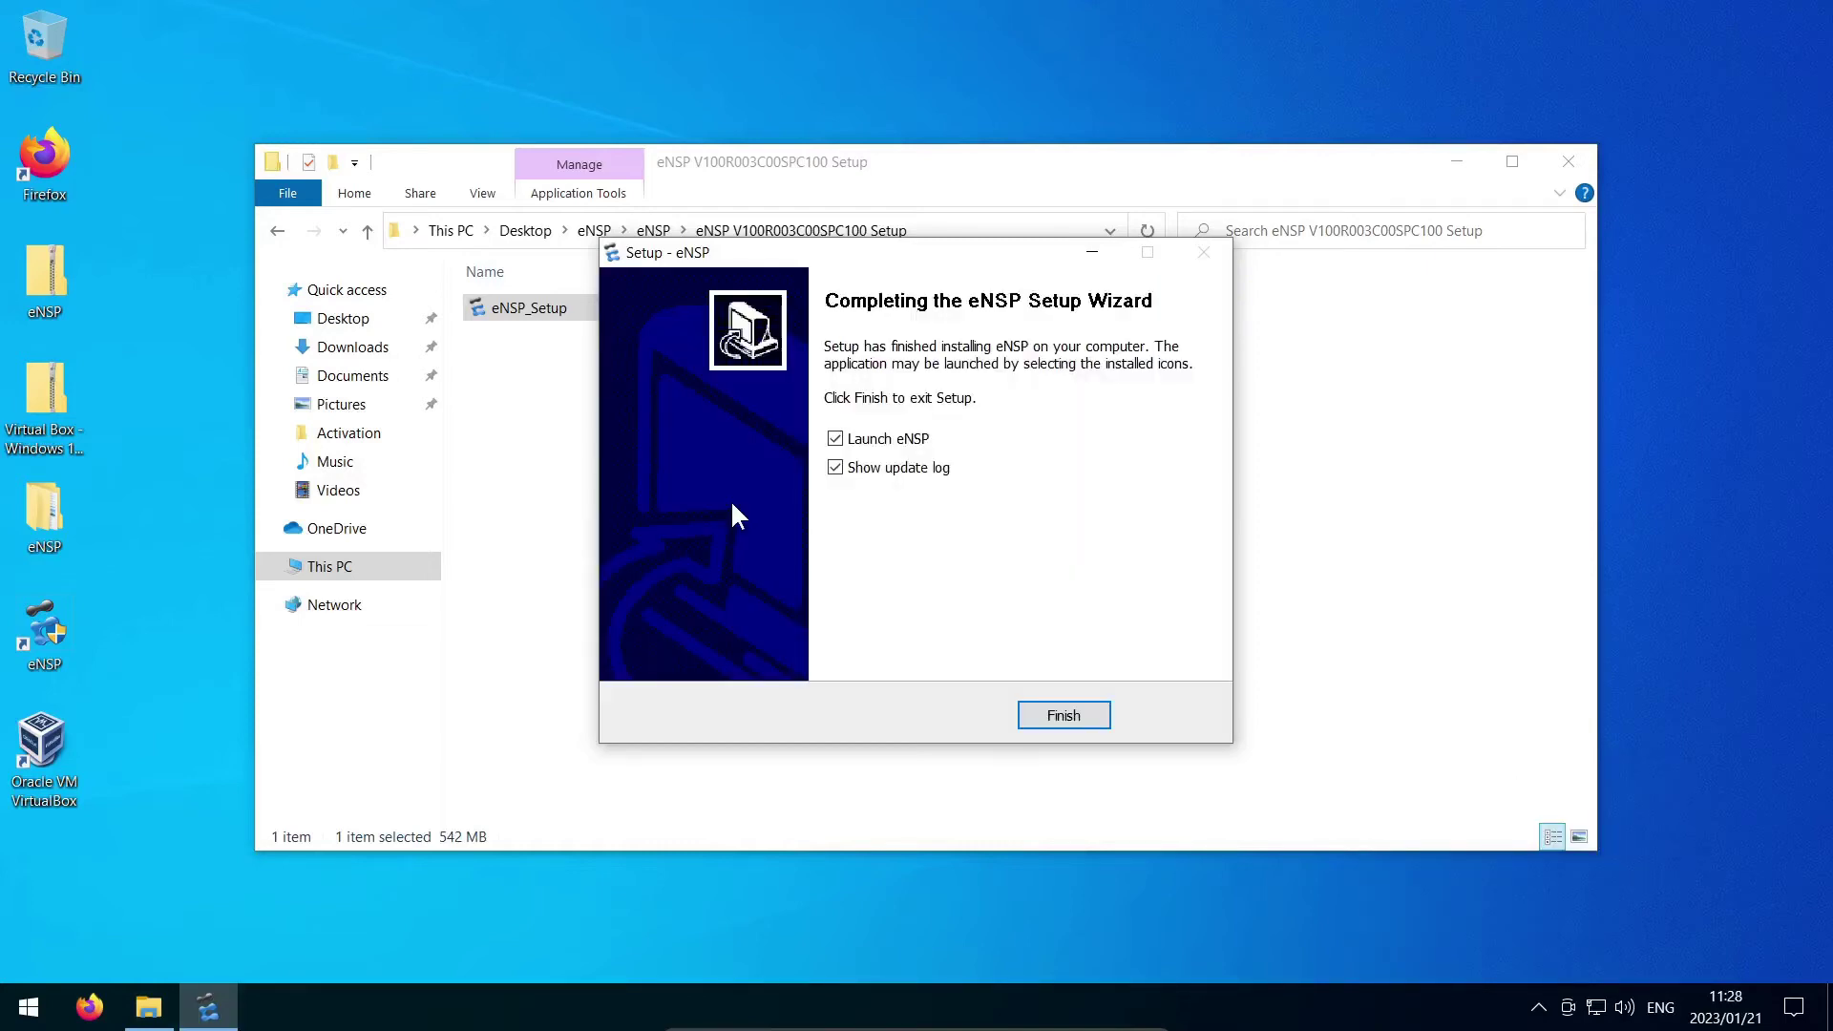
pyautogui.click(836, 467)
pyautogui.click(835, 439)
pyautogui.click(1081, 717)
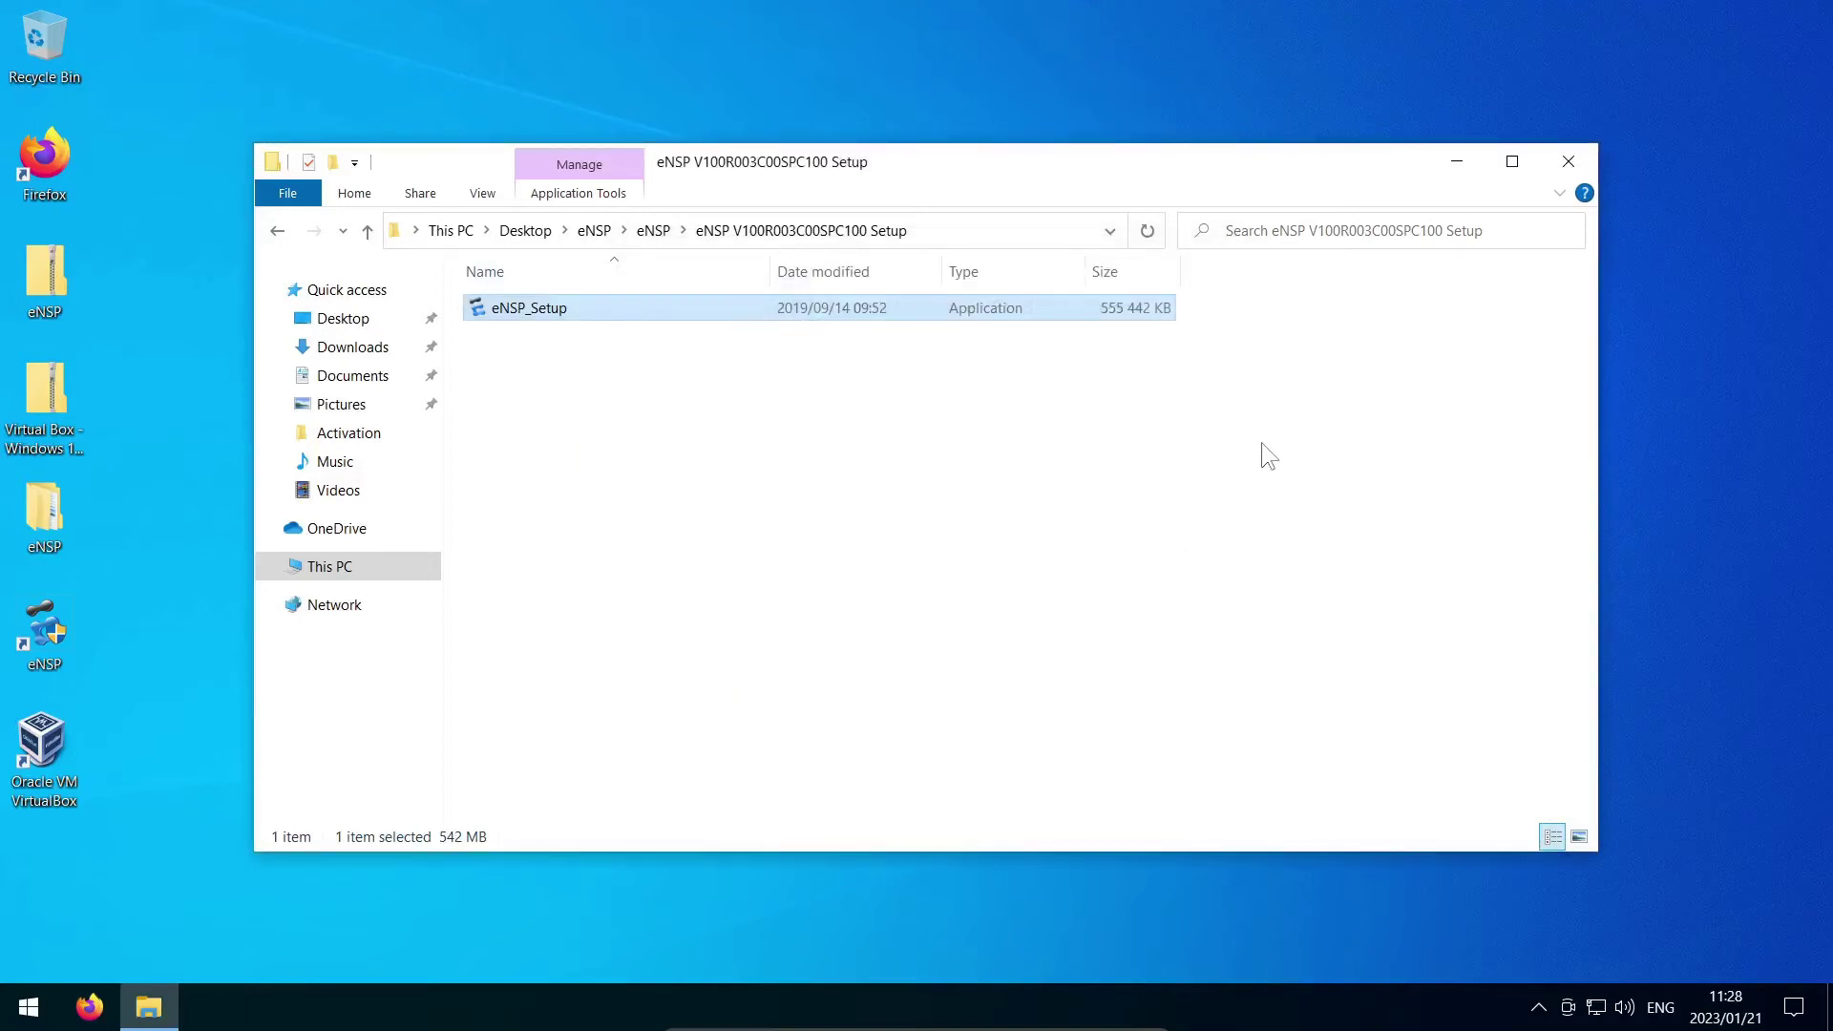
# Close the setup folder, try launching VirtualBox, and dismiss the incompatibility warning
pyautogui.click(1568, 161)
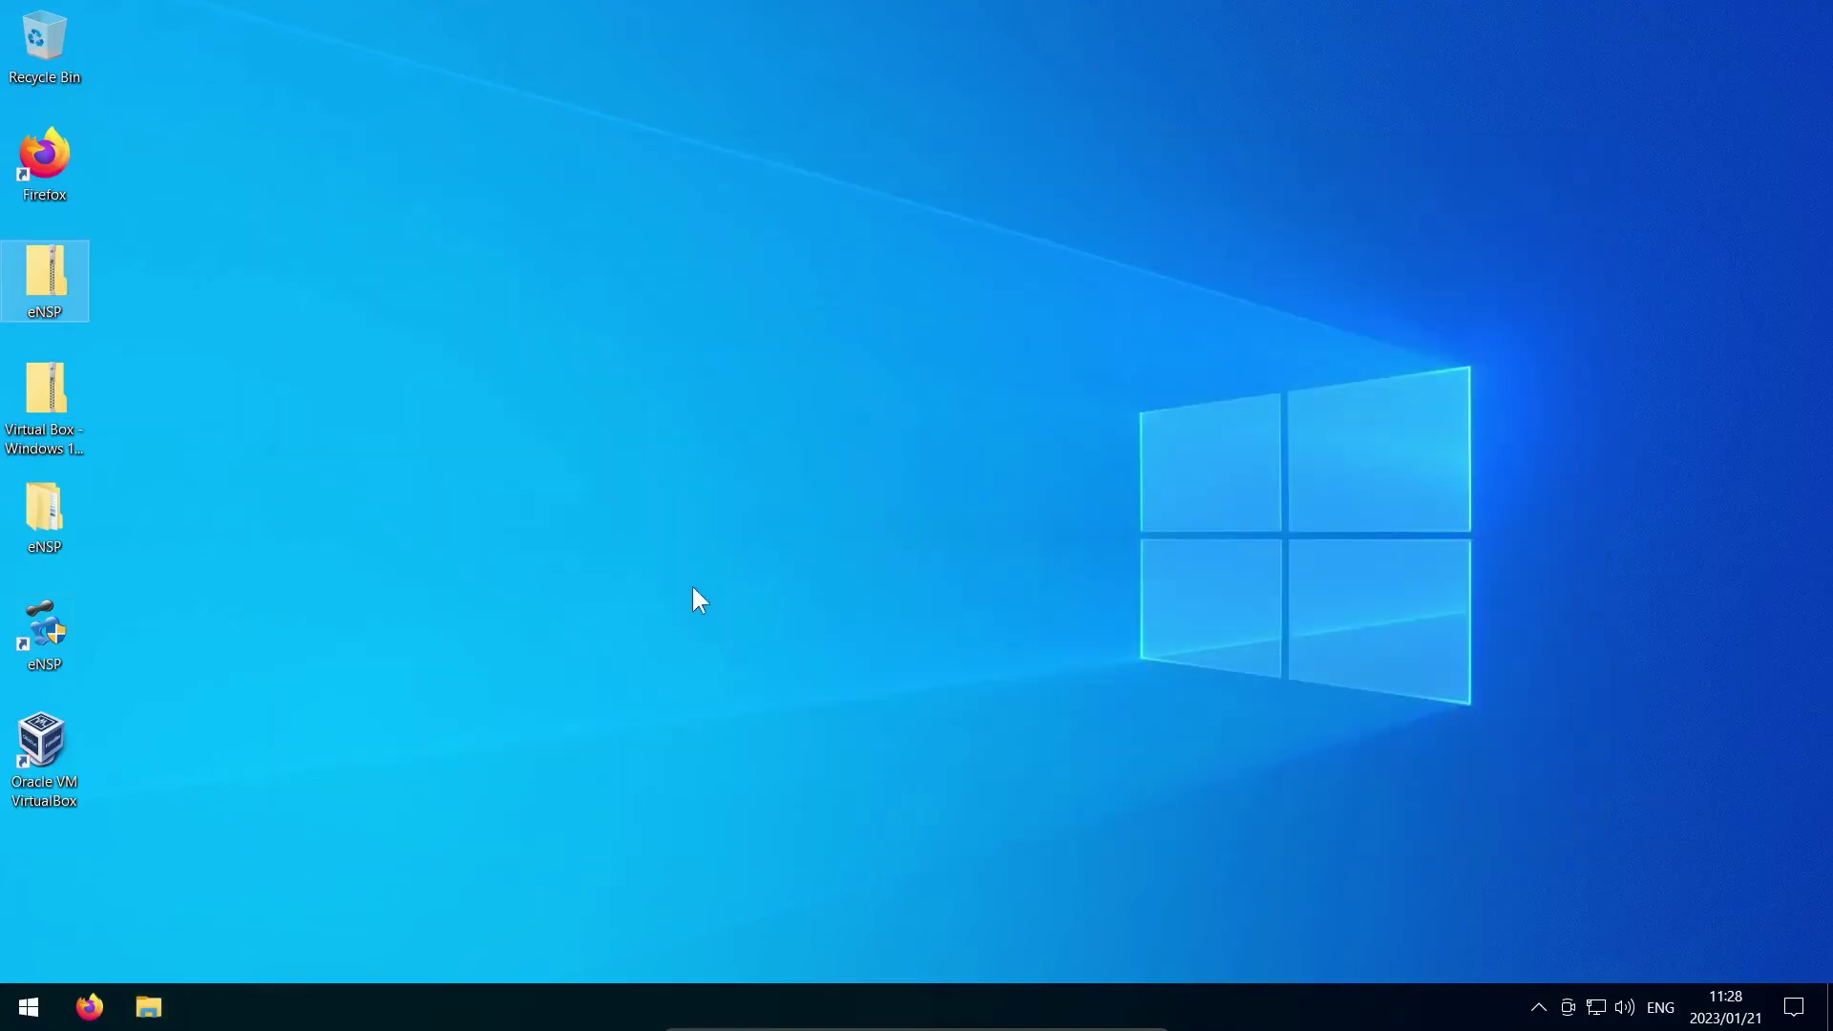
pyautogui.doubleClick(43, 749)
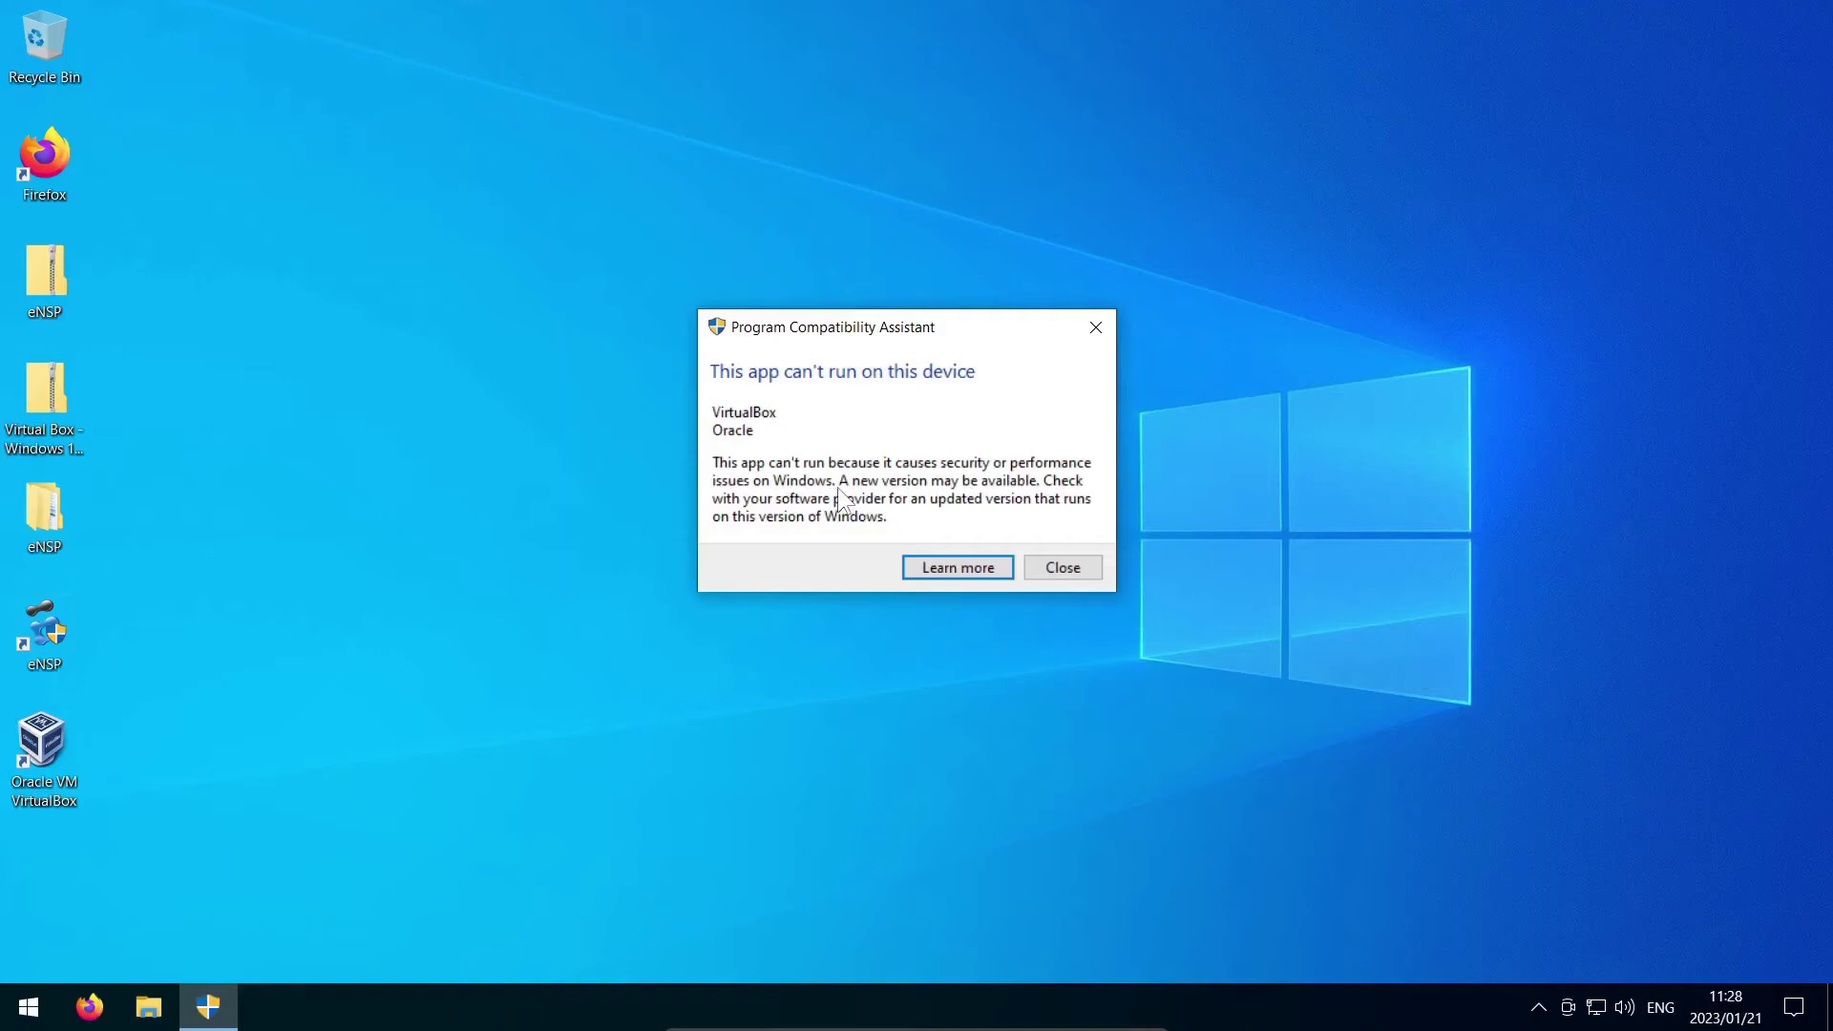
pyautogui.click(1072, 569)
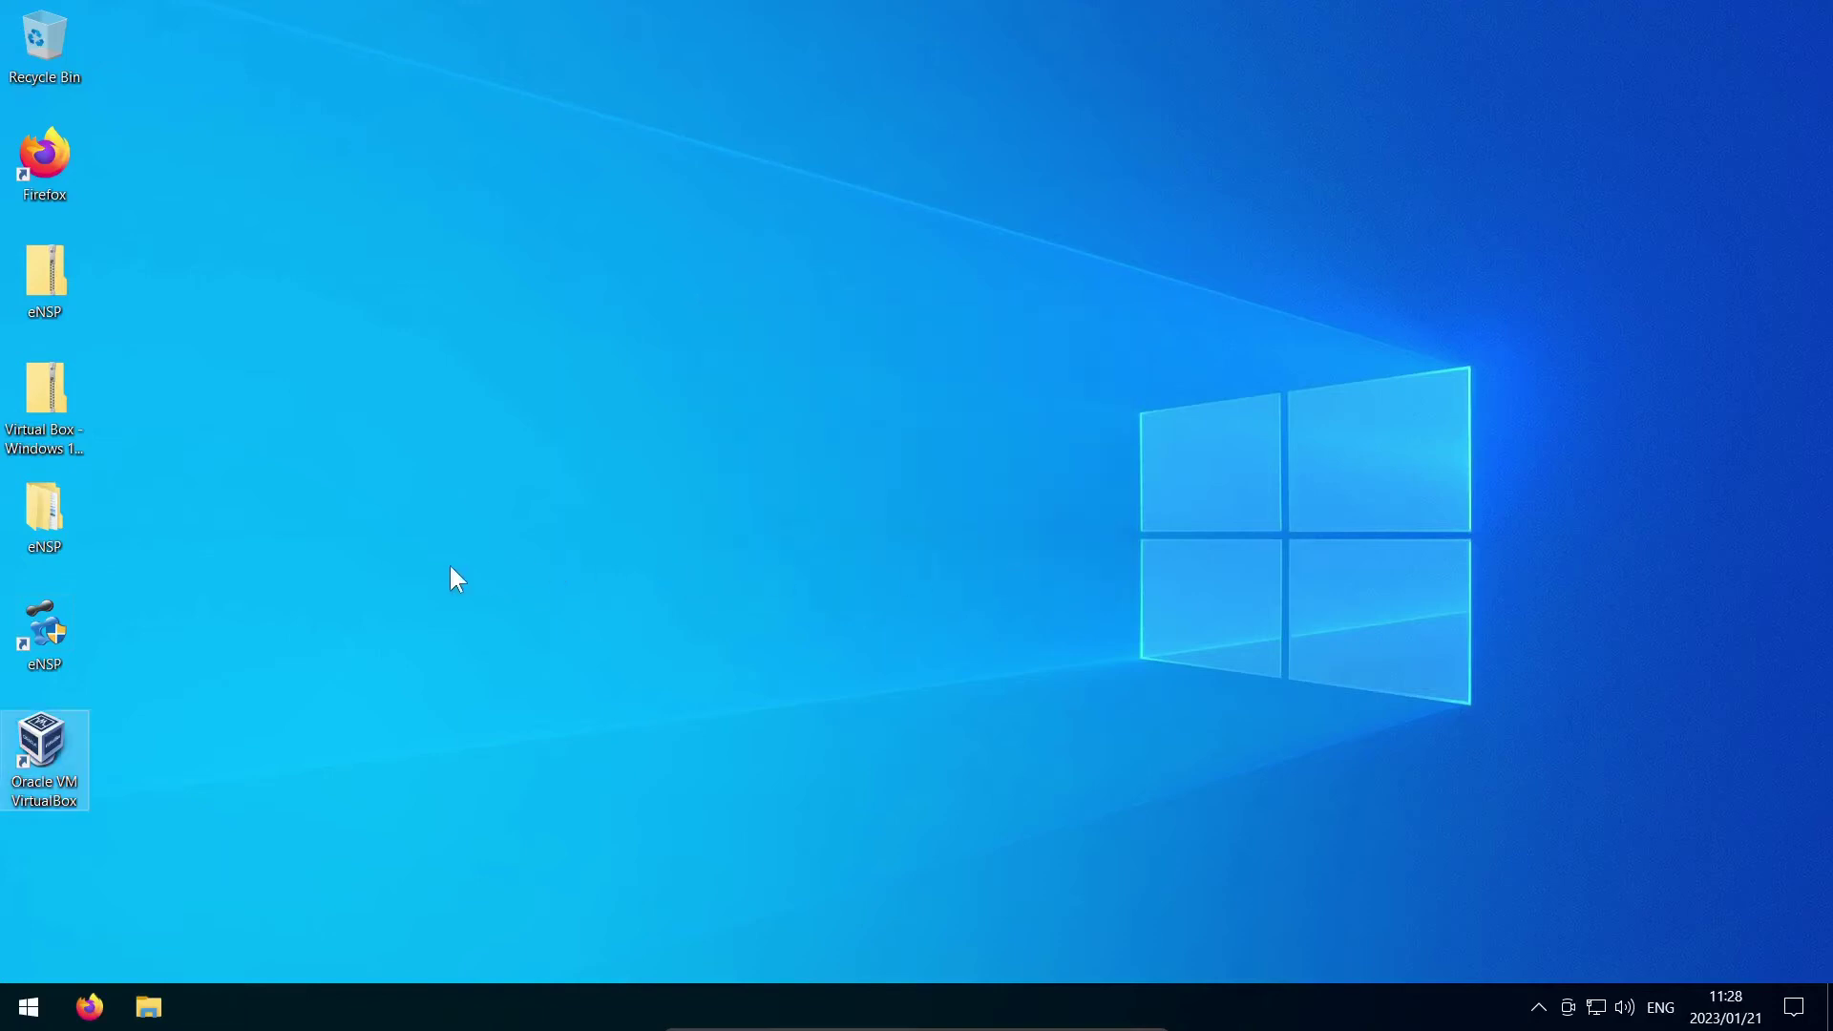
# Extract the VirtualBox zip and open the Virtual Box - Windows 10 2020 issues folder
pyautogui.rightClick(42, 382)
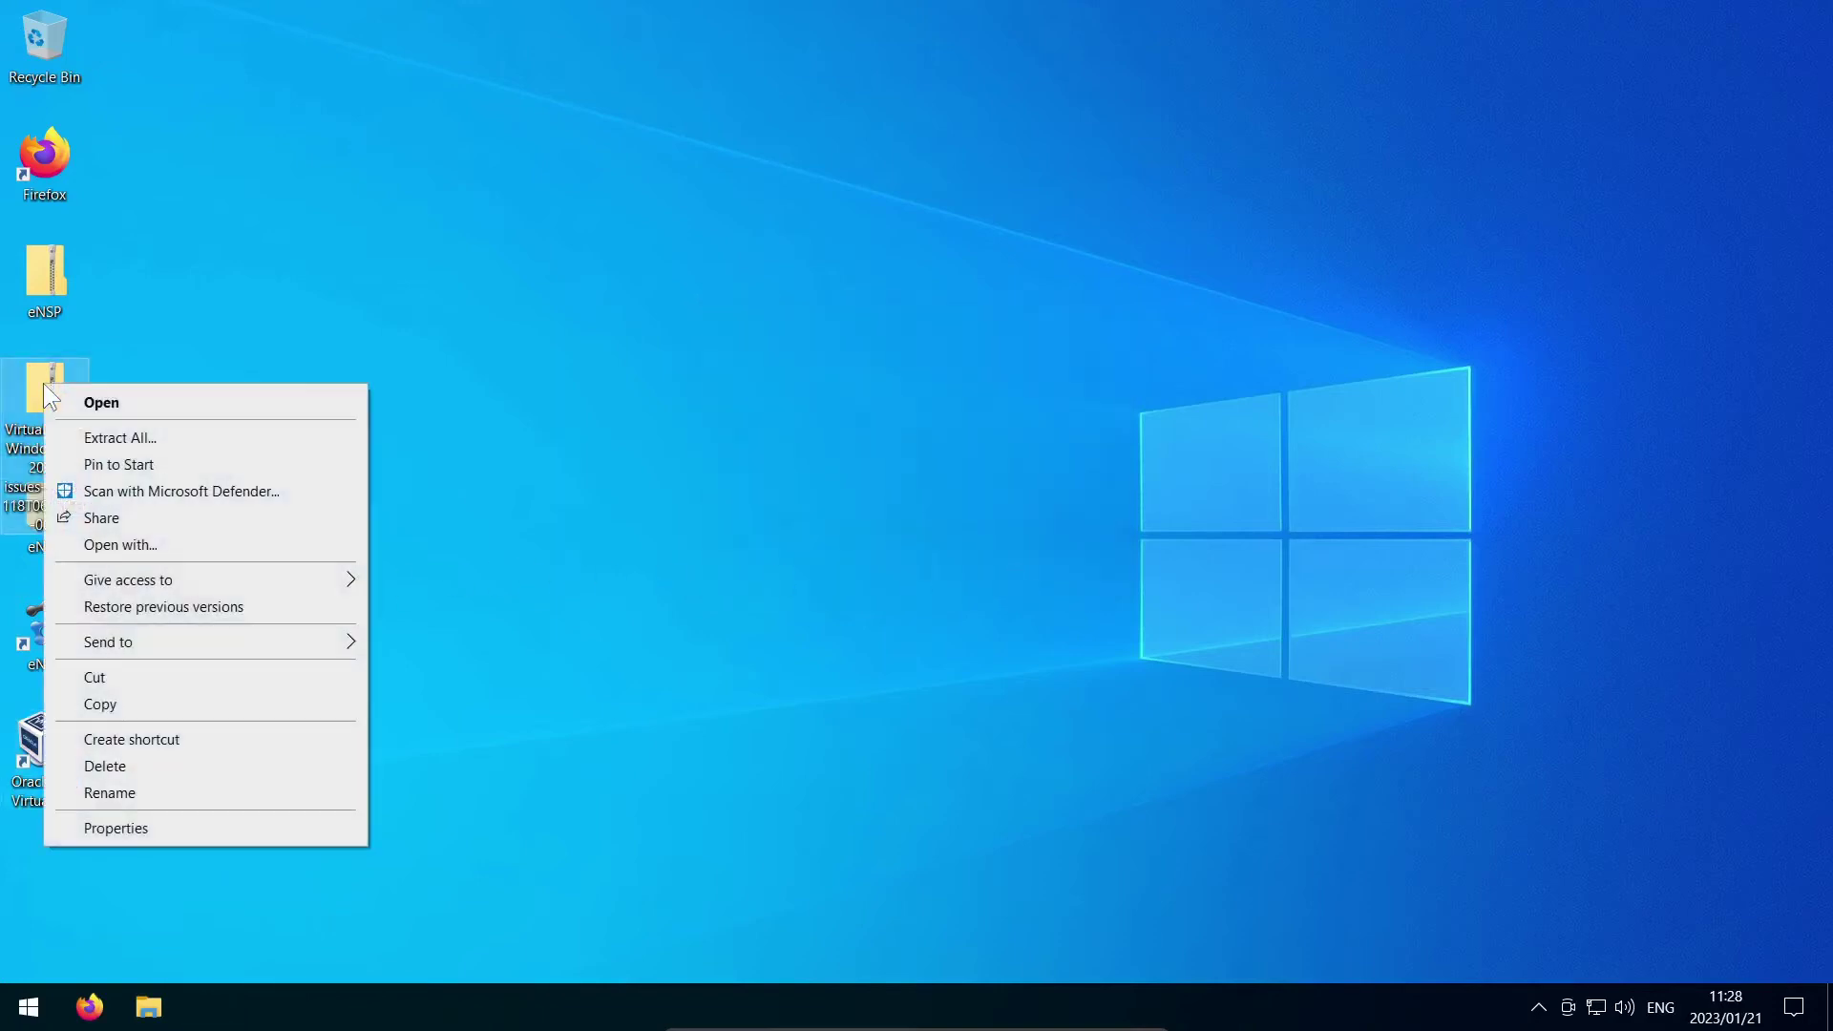
pyautogui.click(86, 439)
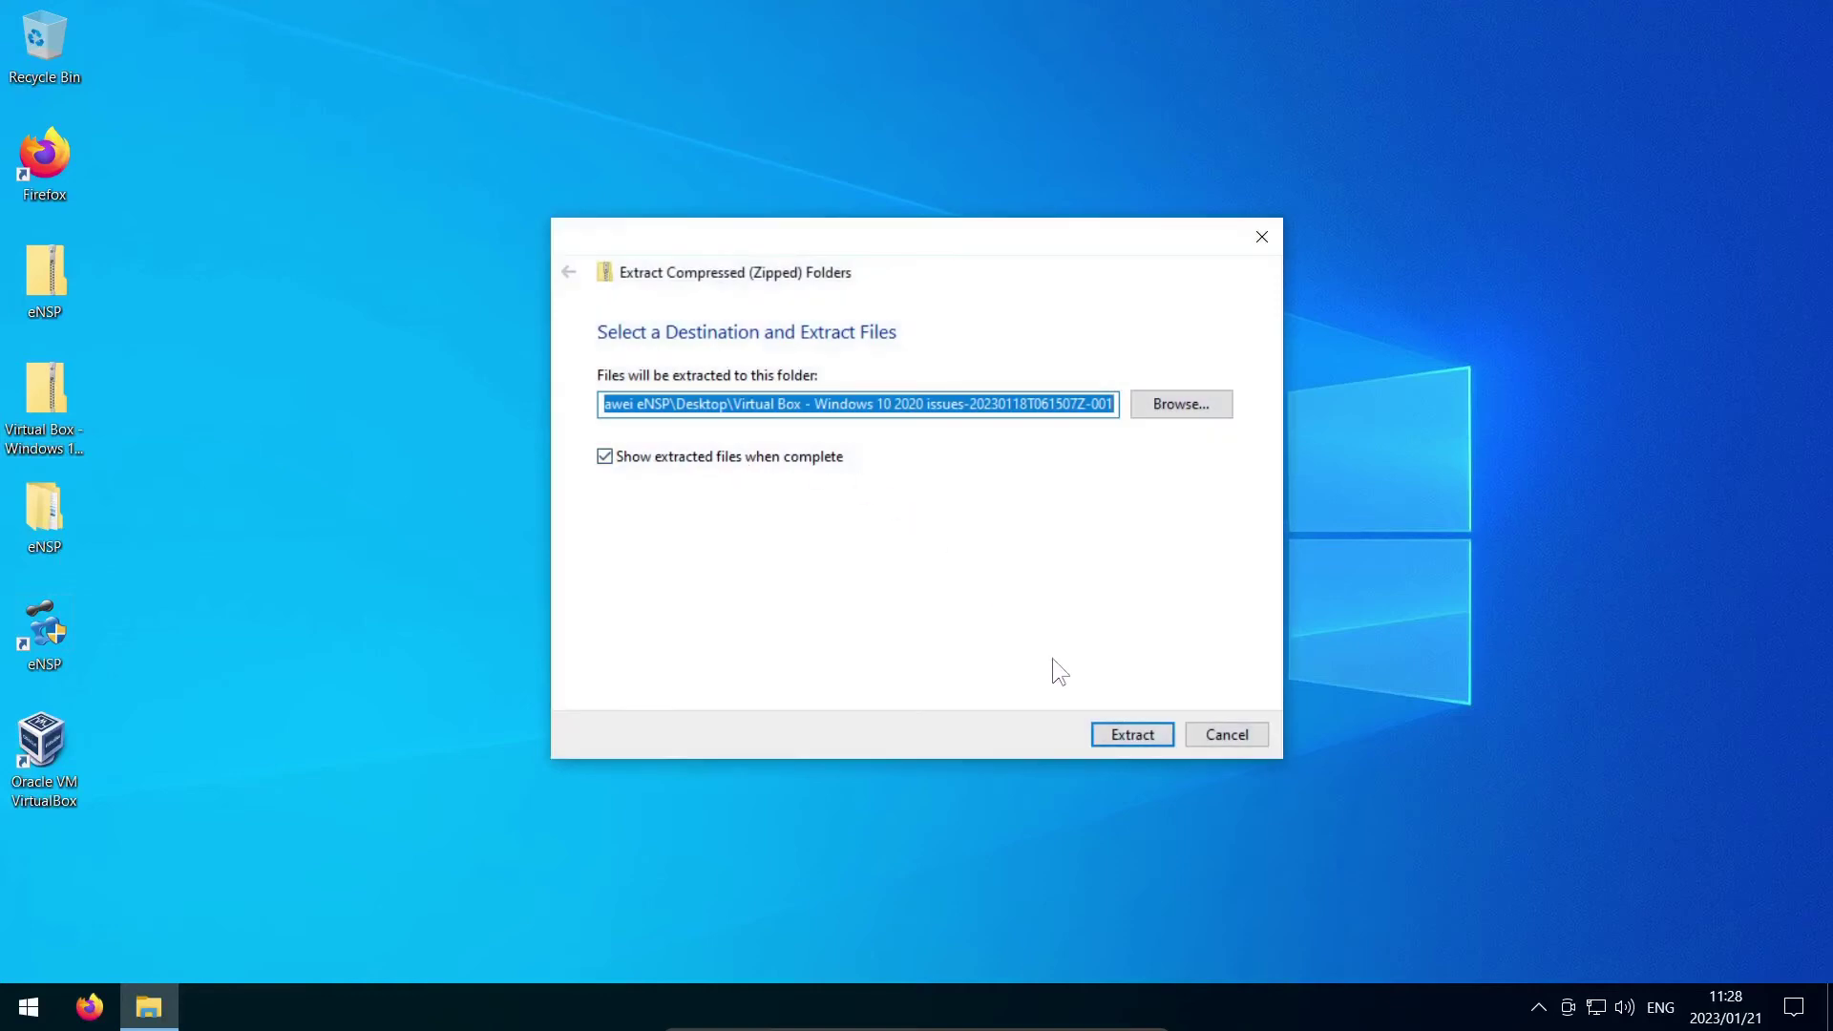
pyautogui.click(1128, 737)
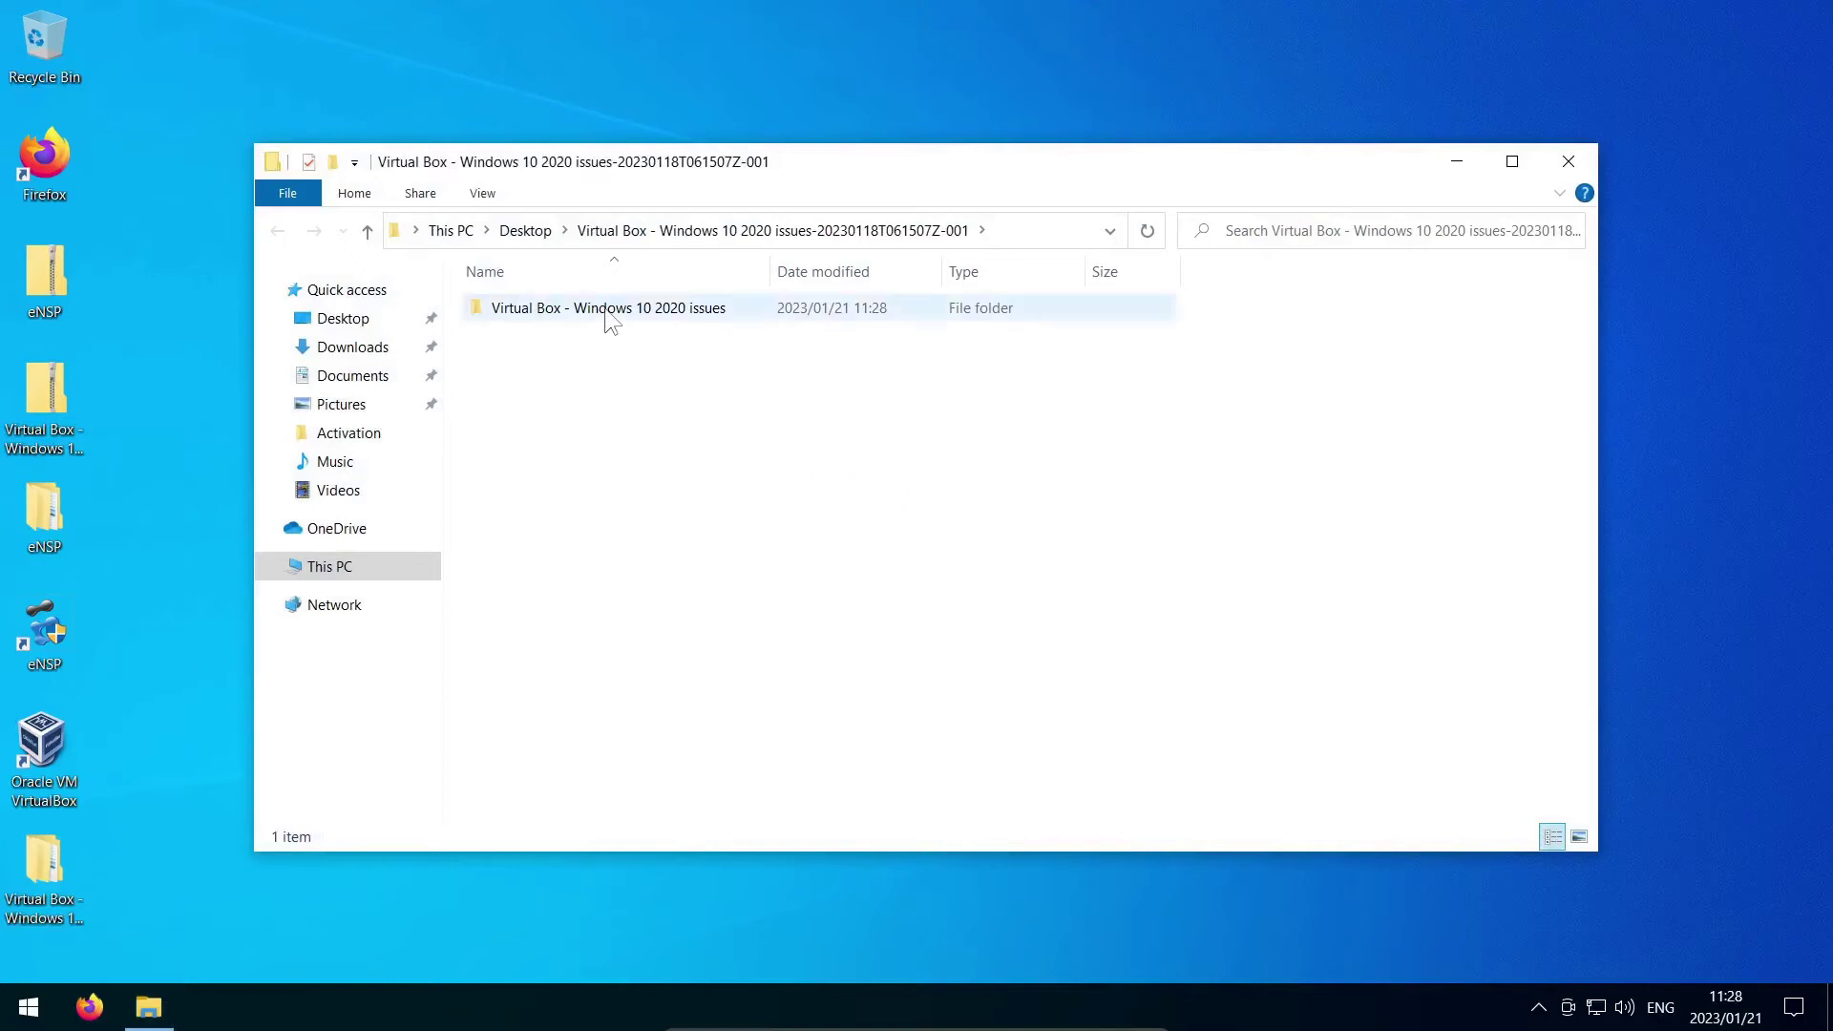
pyautogui.doubleClick(605, 312)
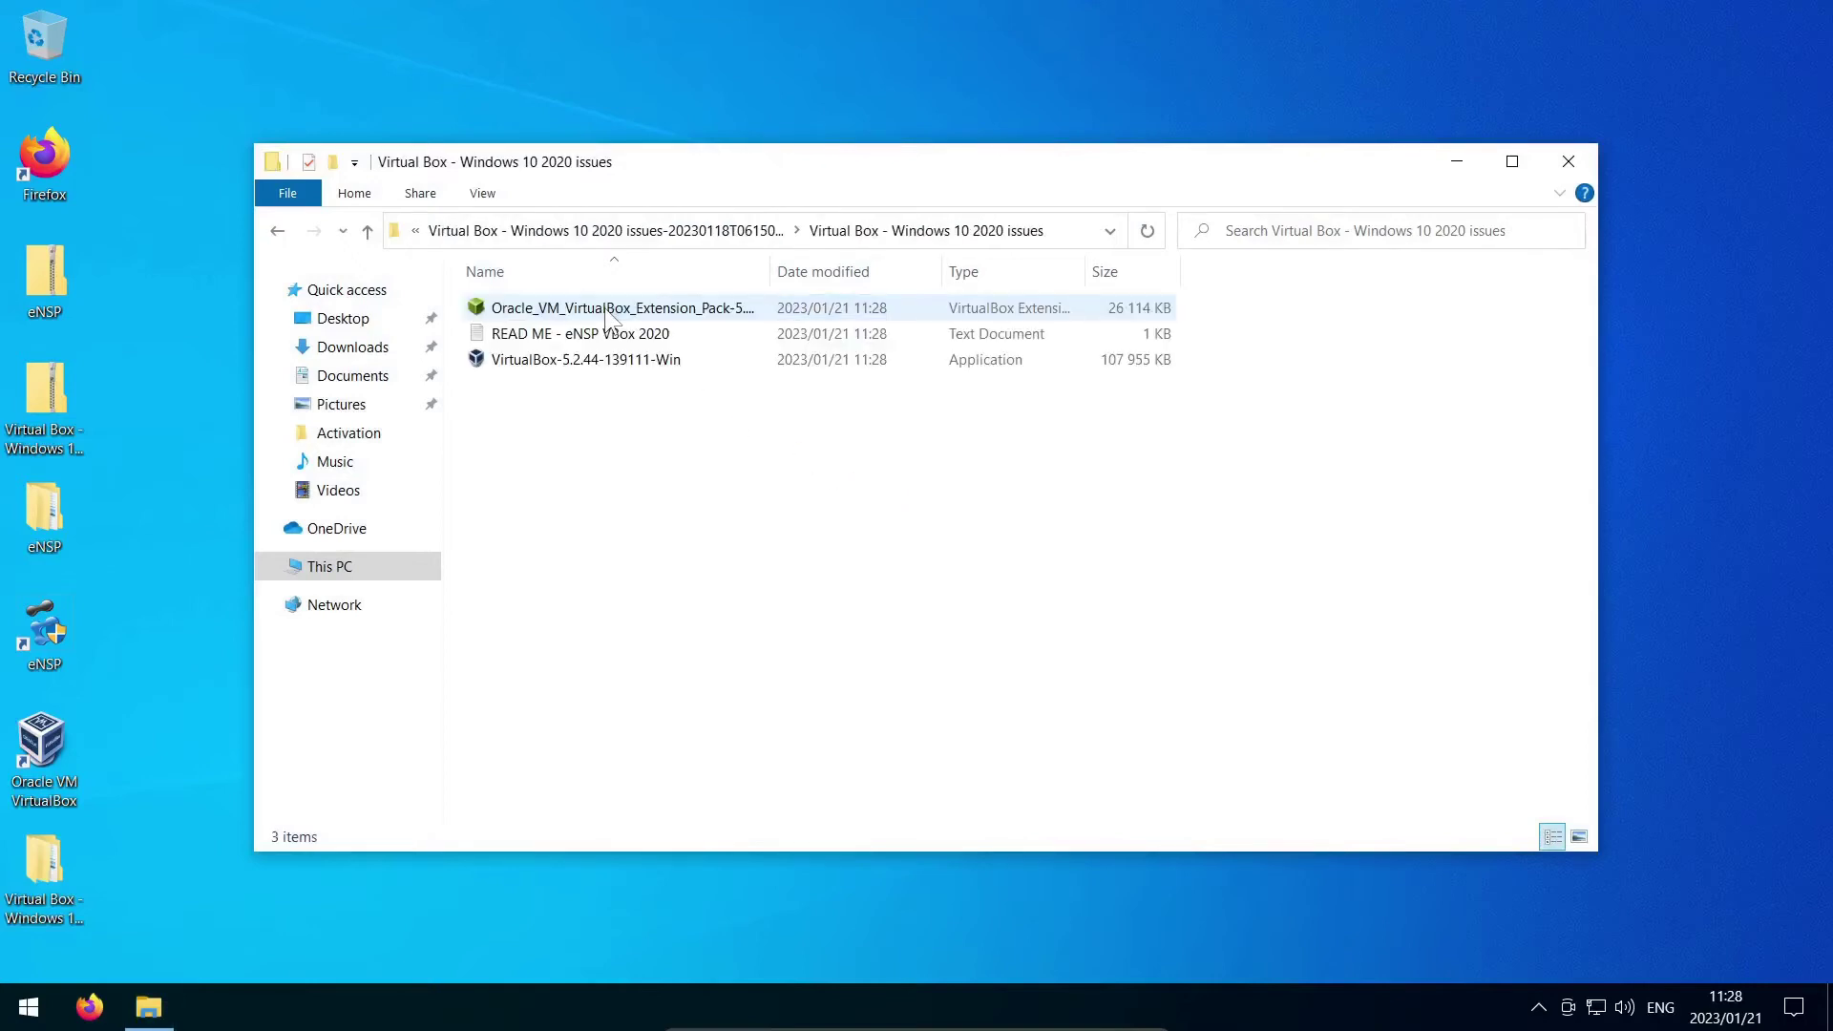
# Install VirtualBox 5.2.44-139111, approving its device software
pyautogui.doubleClick(585, 367)
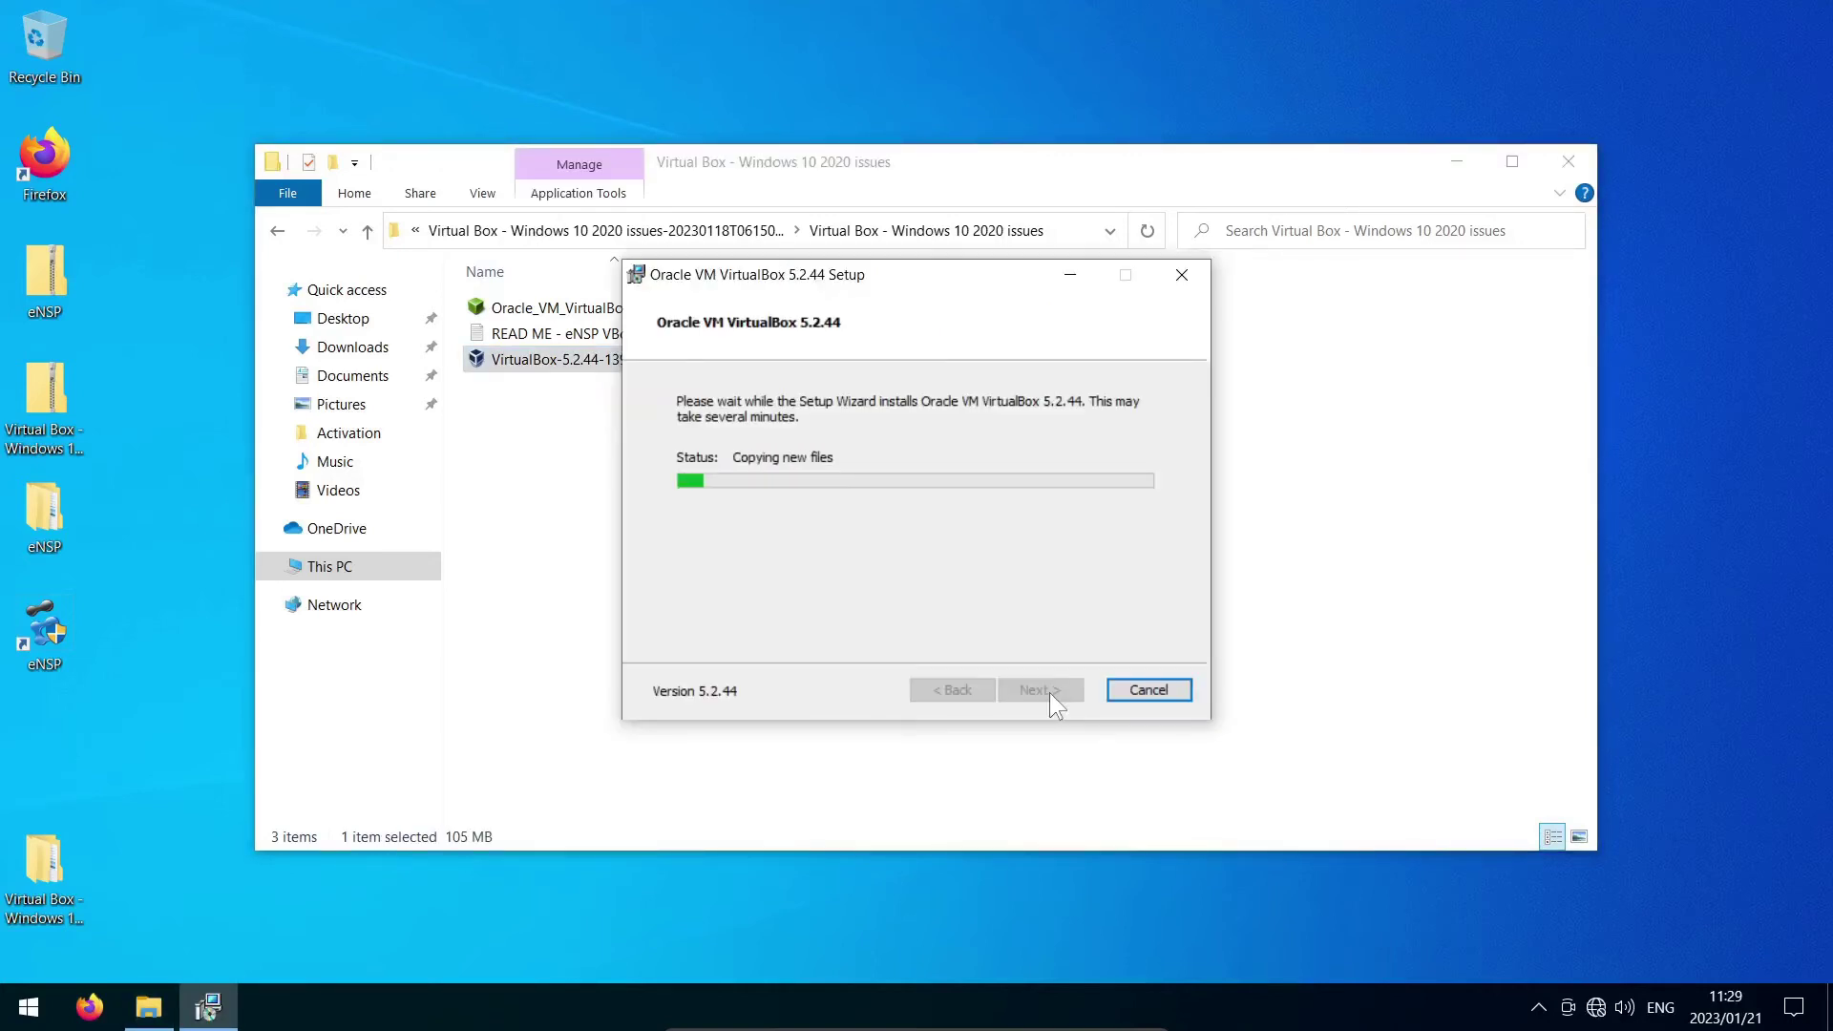
pyautogui.click(1028, 504)
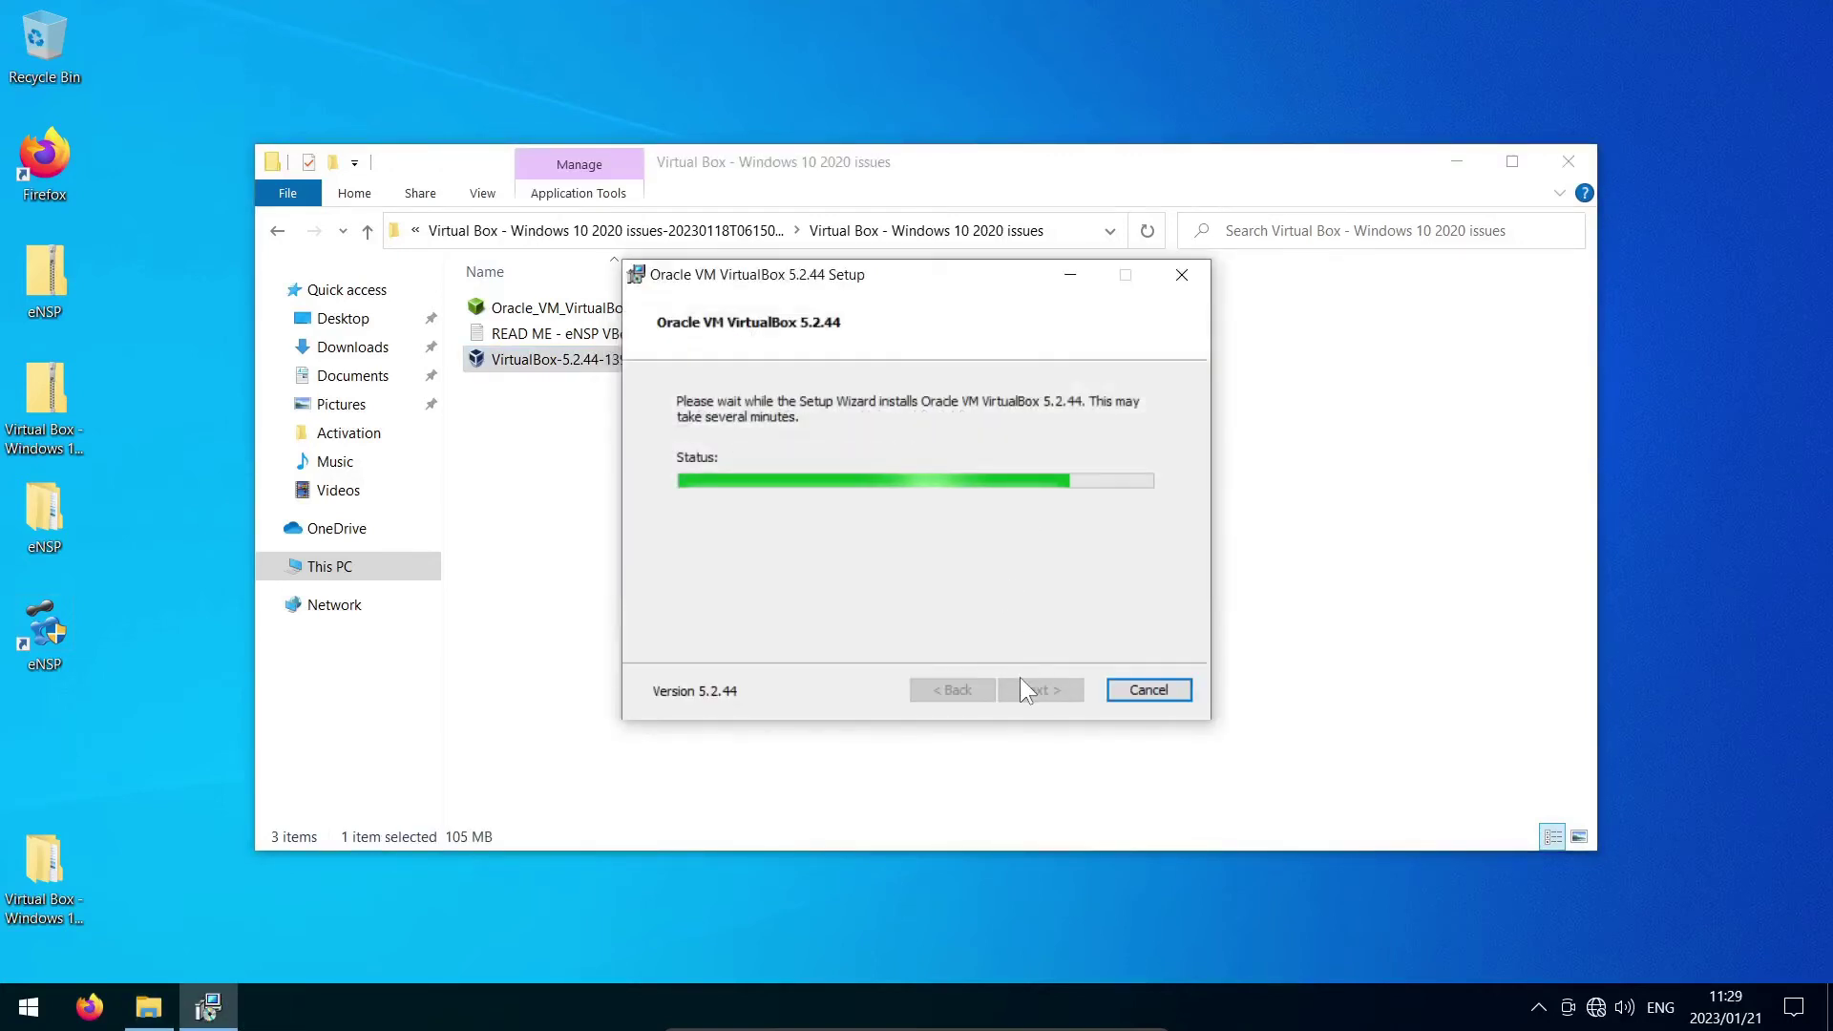
pyautogui.click(1032, 688)
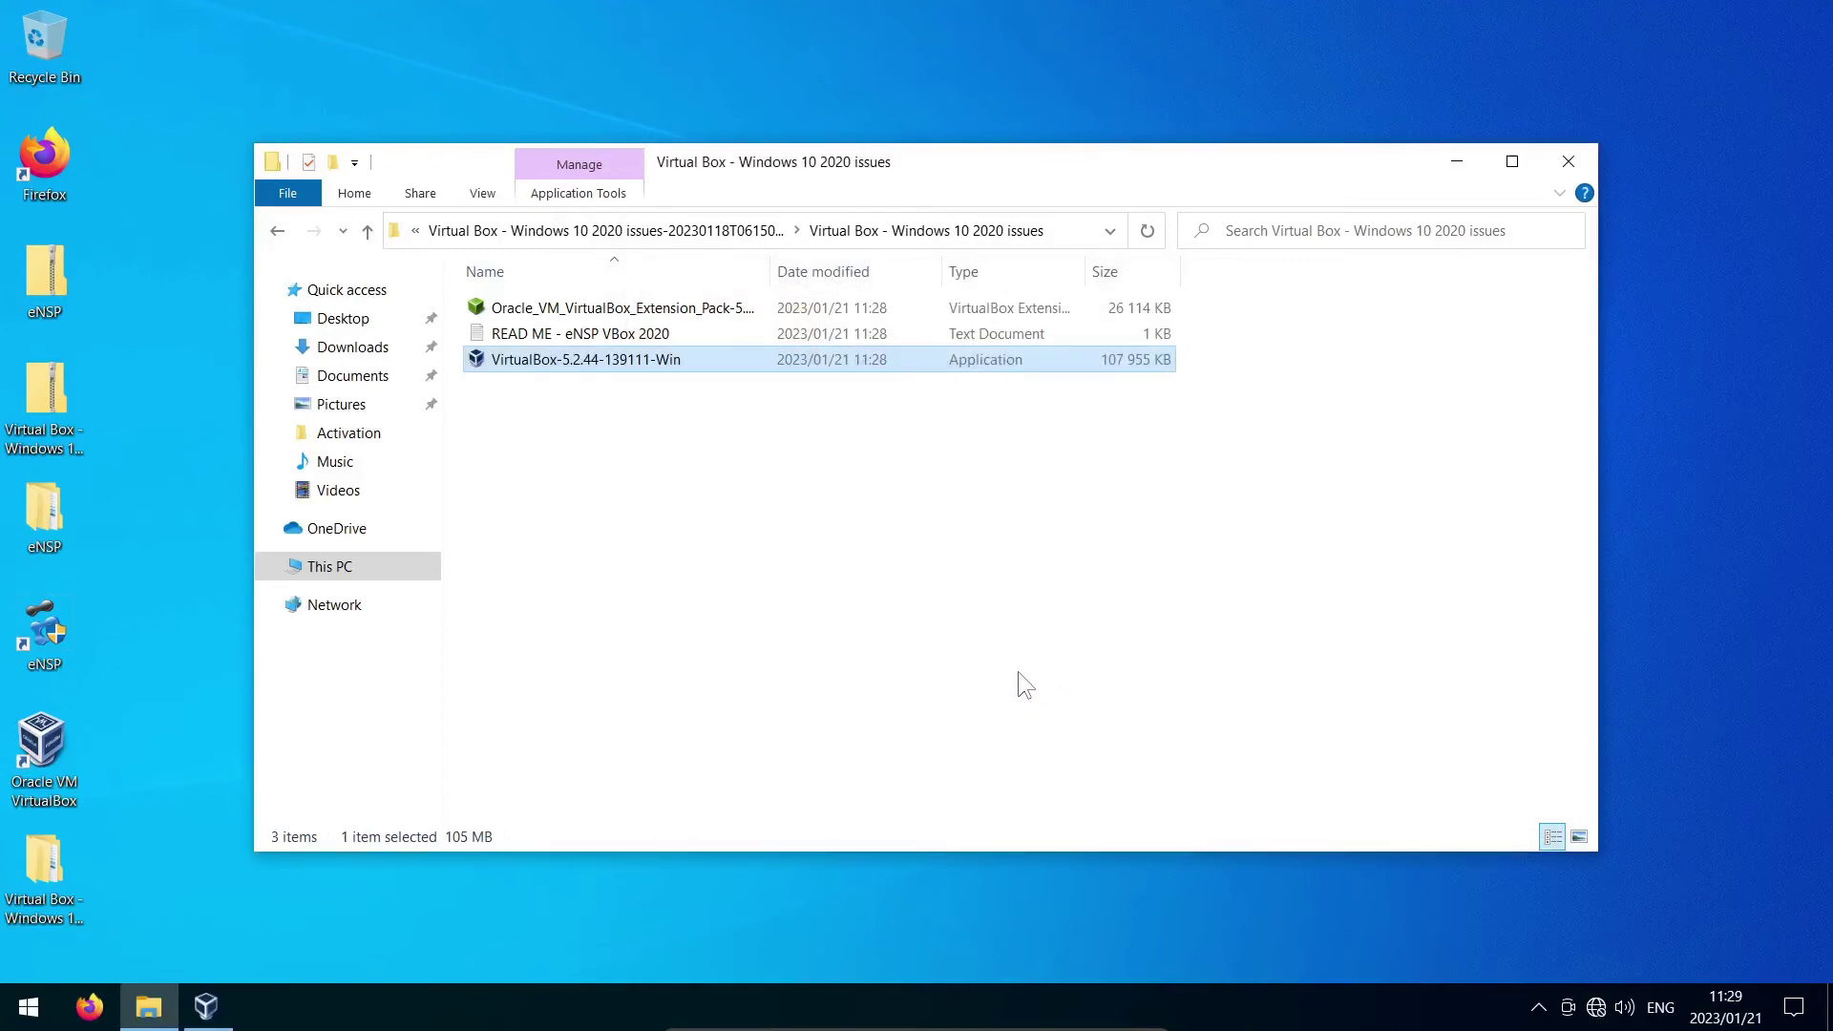
# Open VirtualBox Manager, dismiss the new-version notice, and close it after seeing the eNSP machines
pyautogui.click(207, 1006)
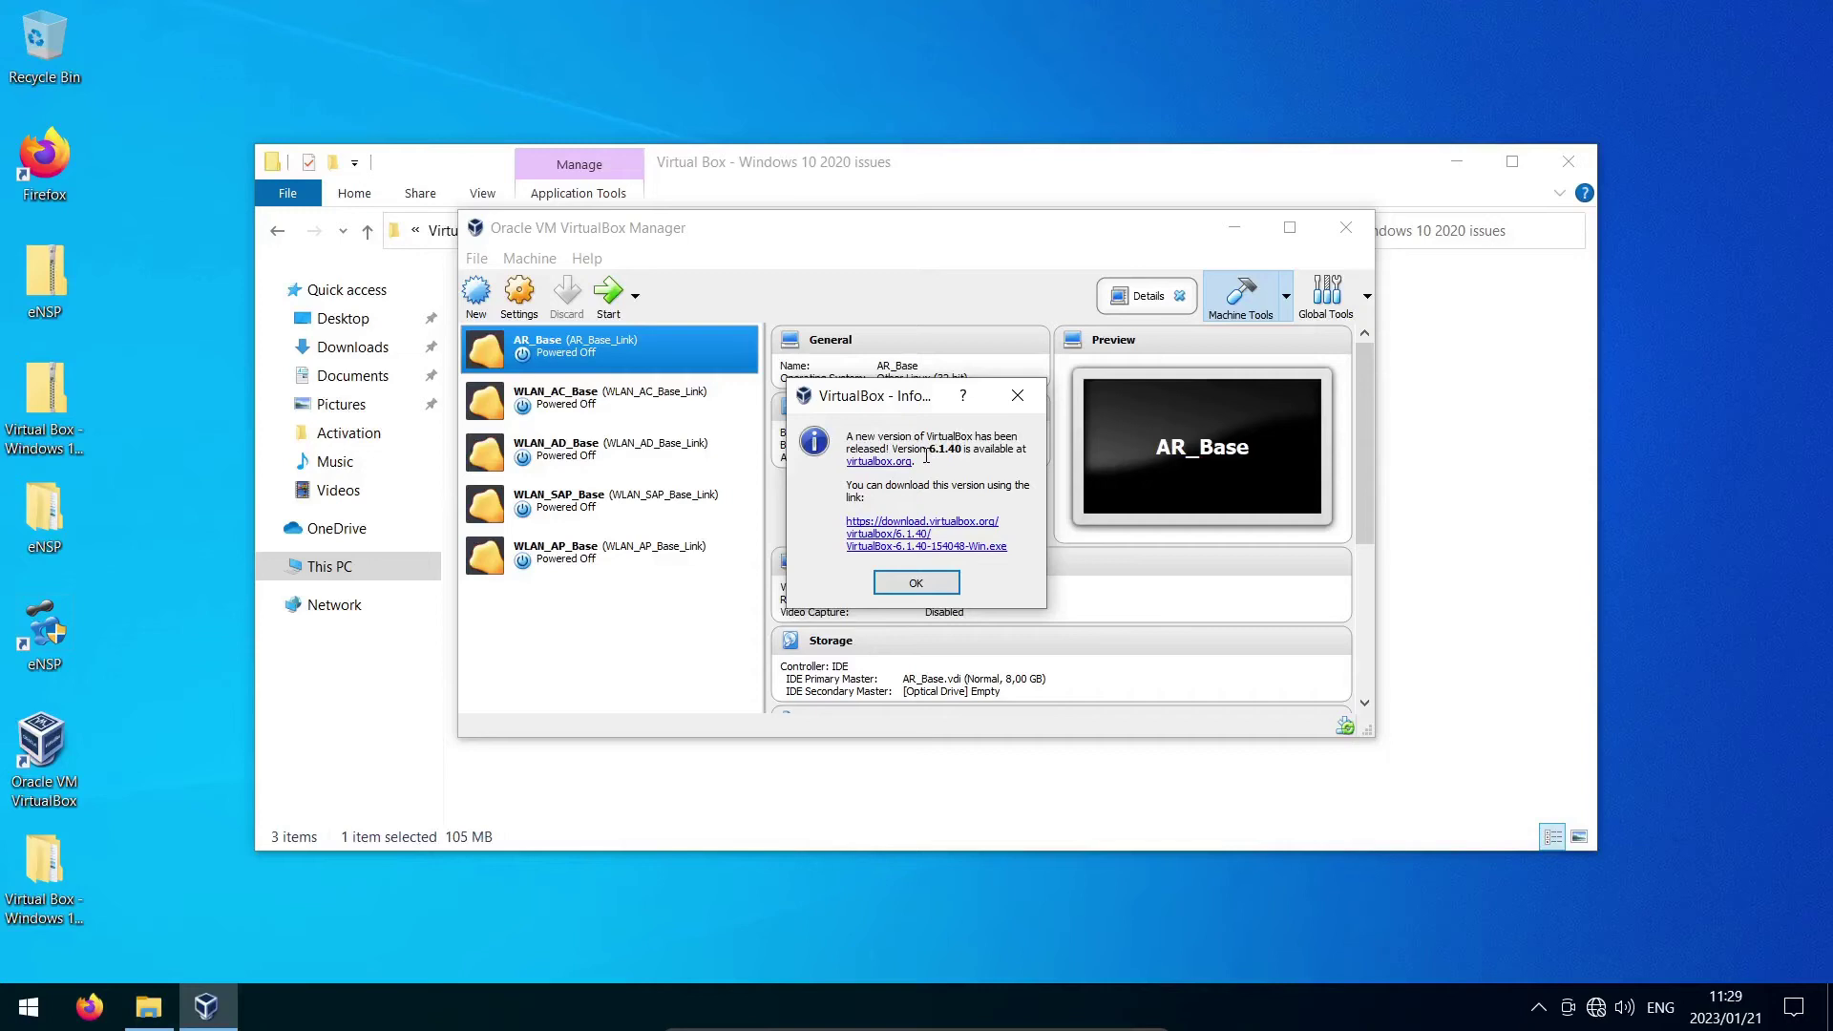
pyautogui.click(915, 583)
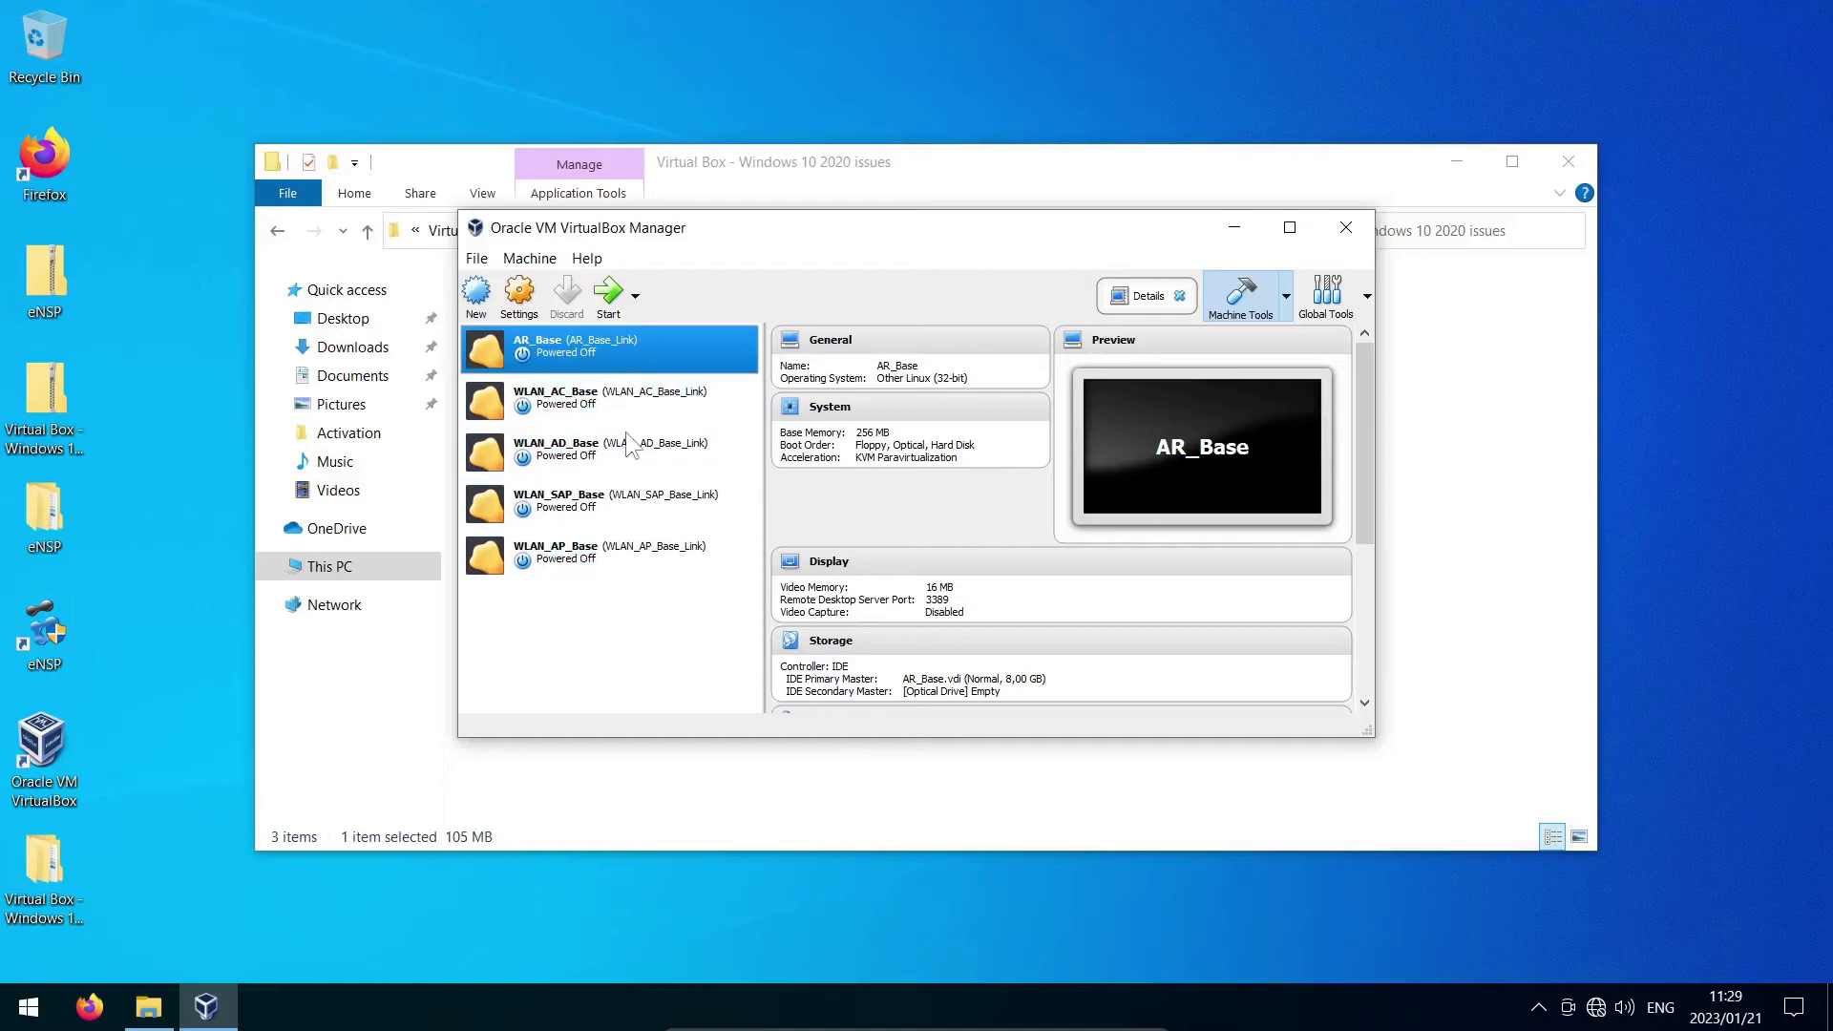
pyautogui.click(1345, 229)
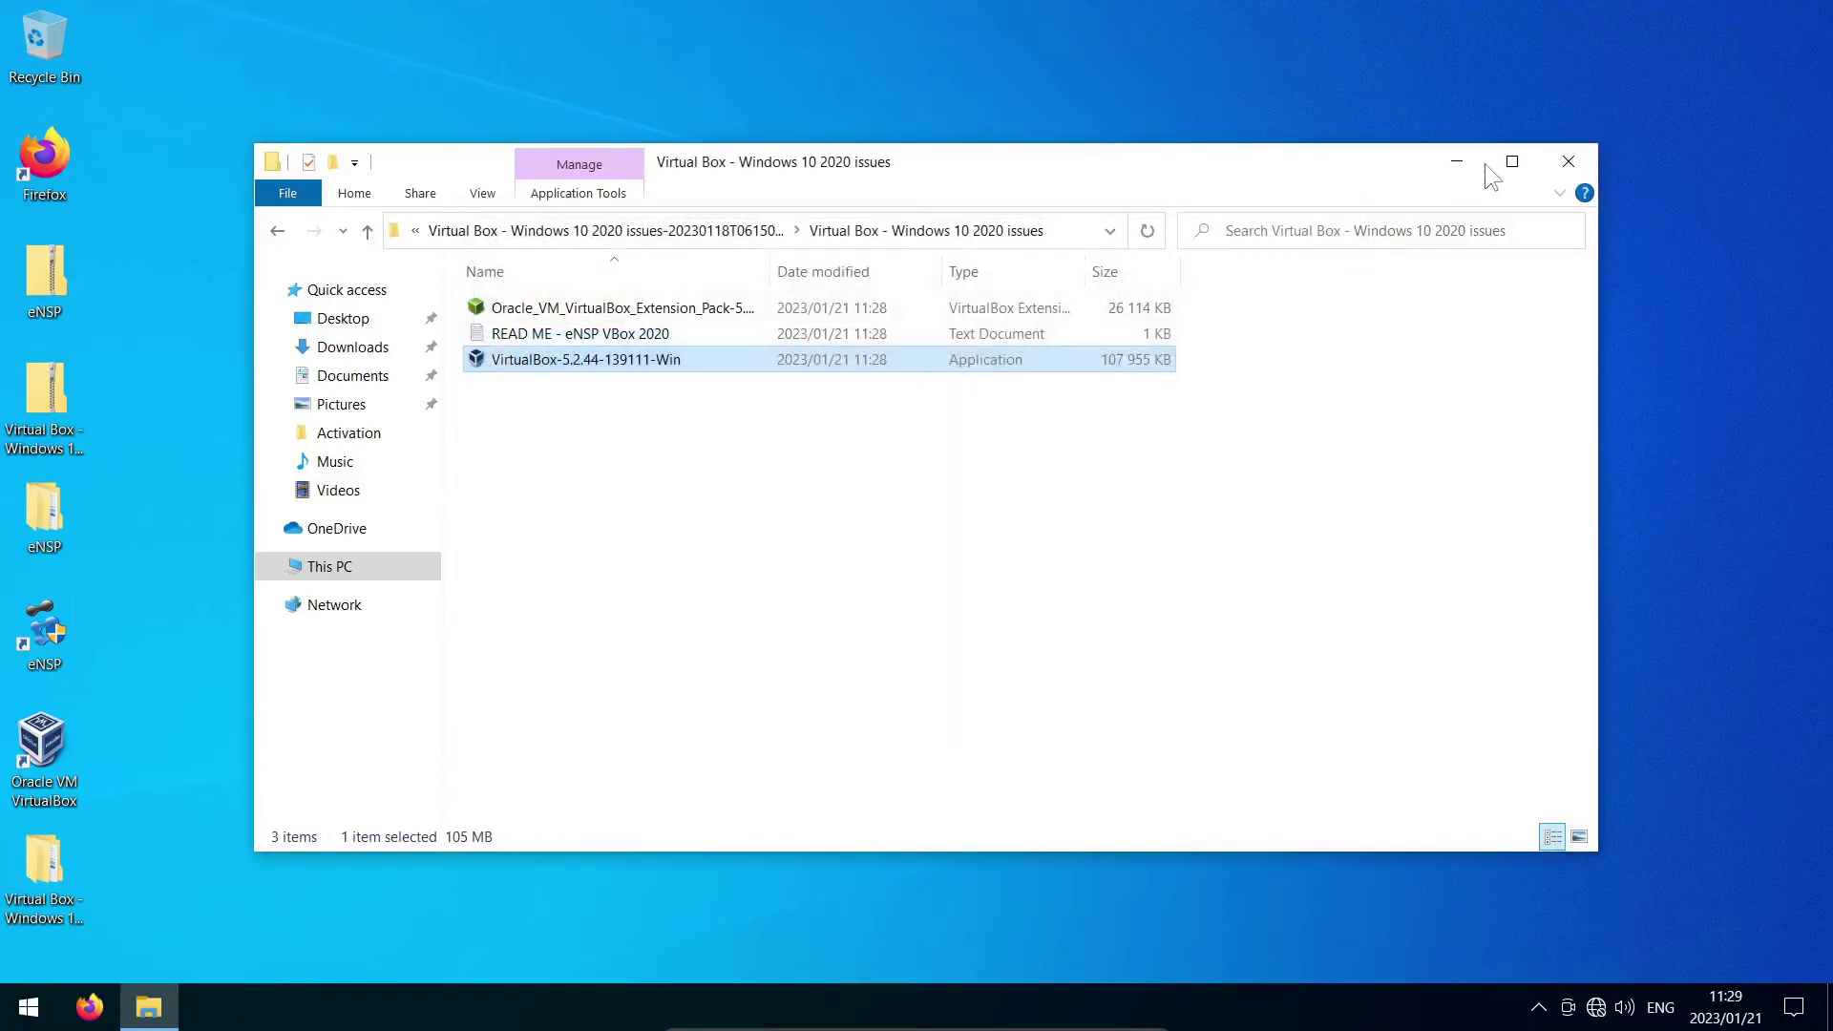
# Close the extracted folder and launch eNSP, approving eNSP_Client.exe in UAC
pyautogui.click(1566, 164)
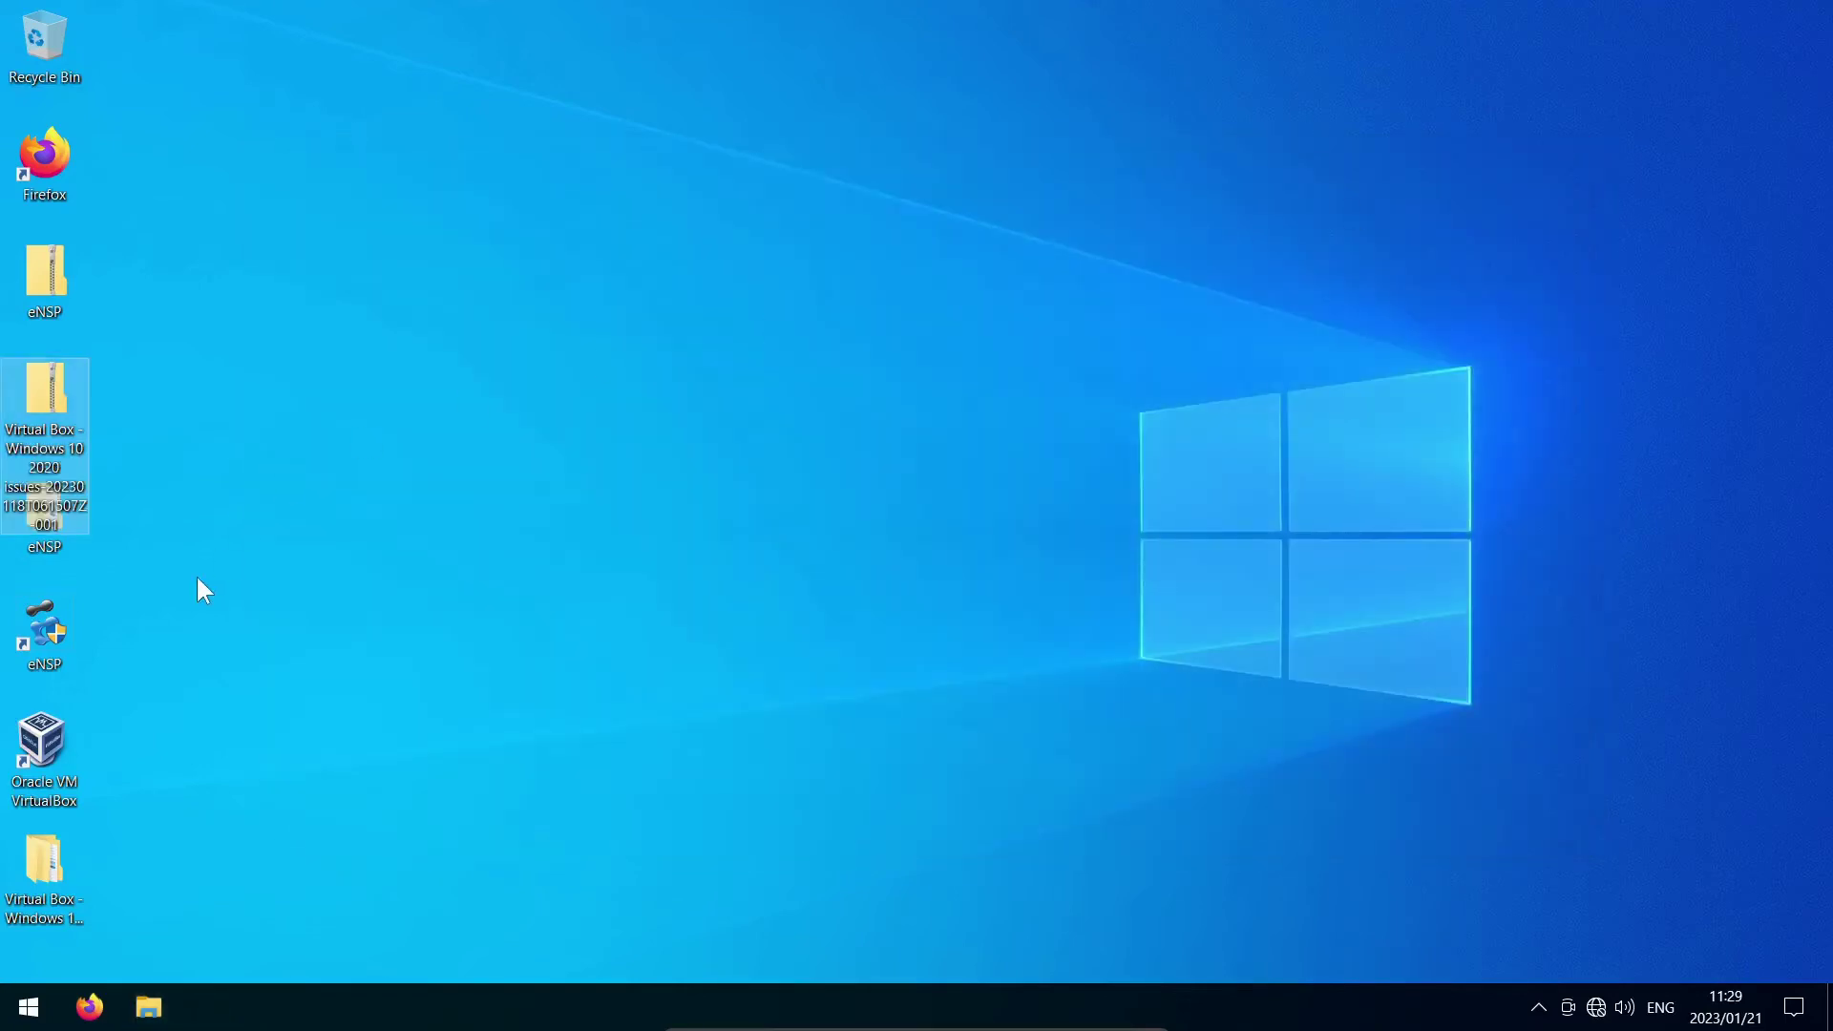
pyautogui.doubleClick(44, 628)
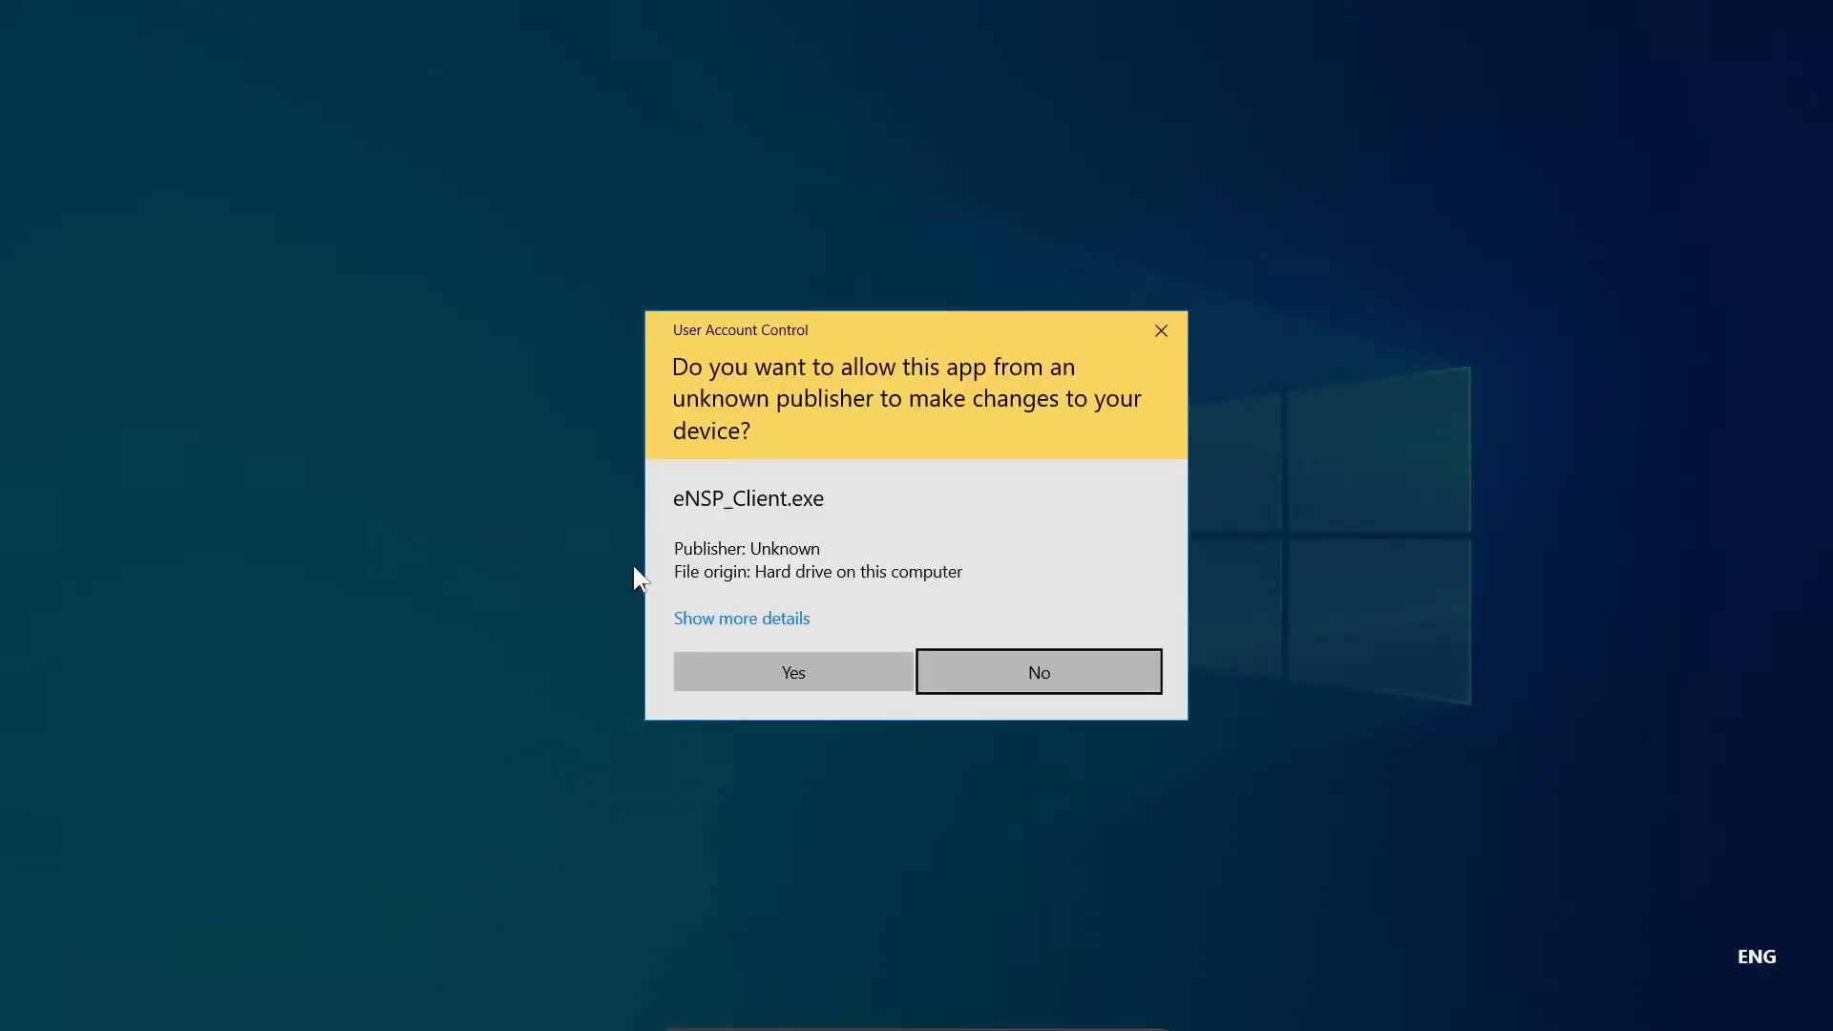
pyautogui.click(744, 671)
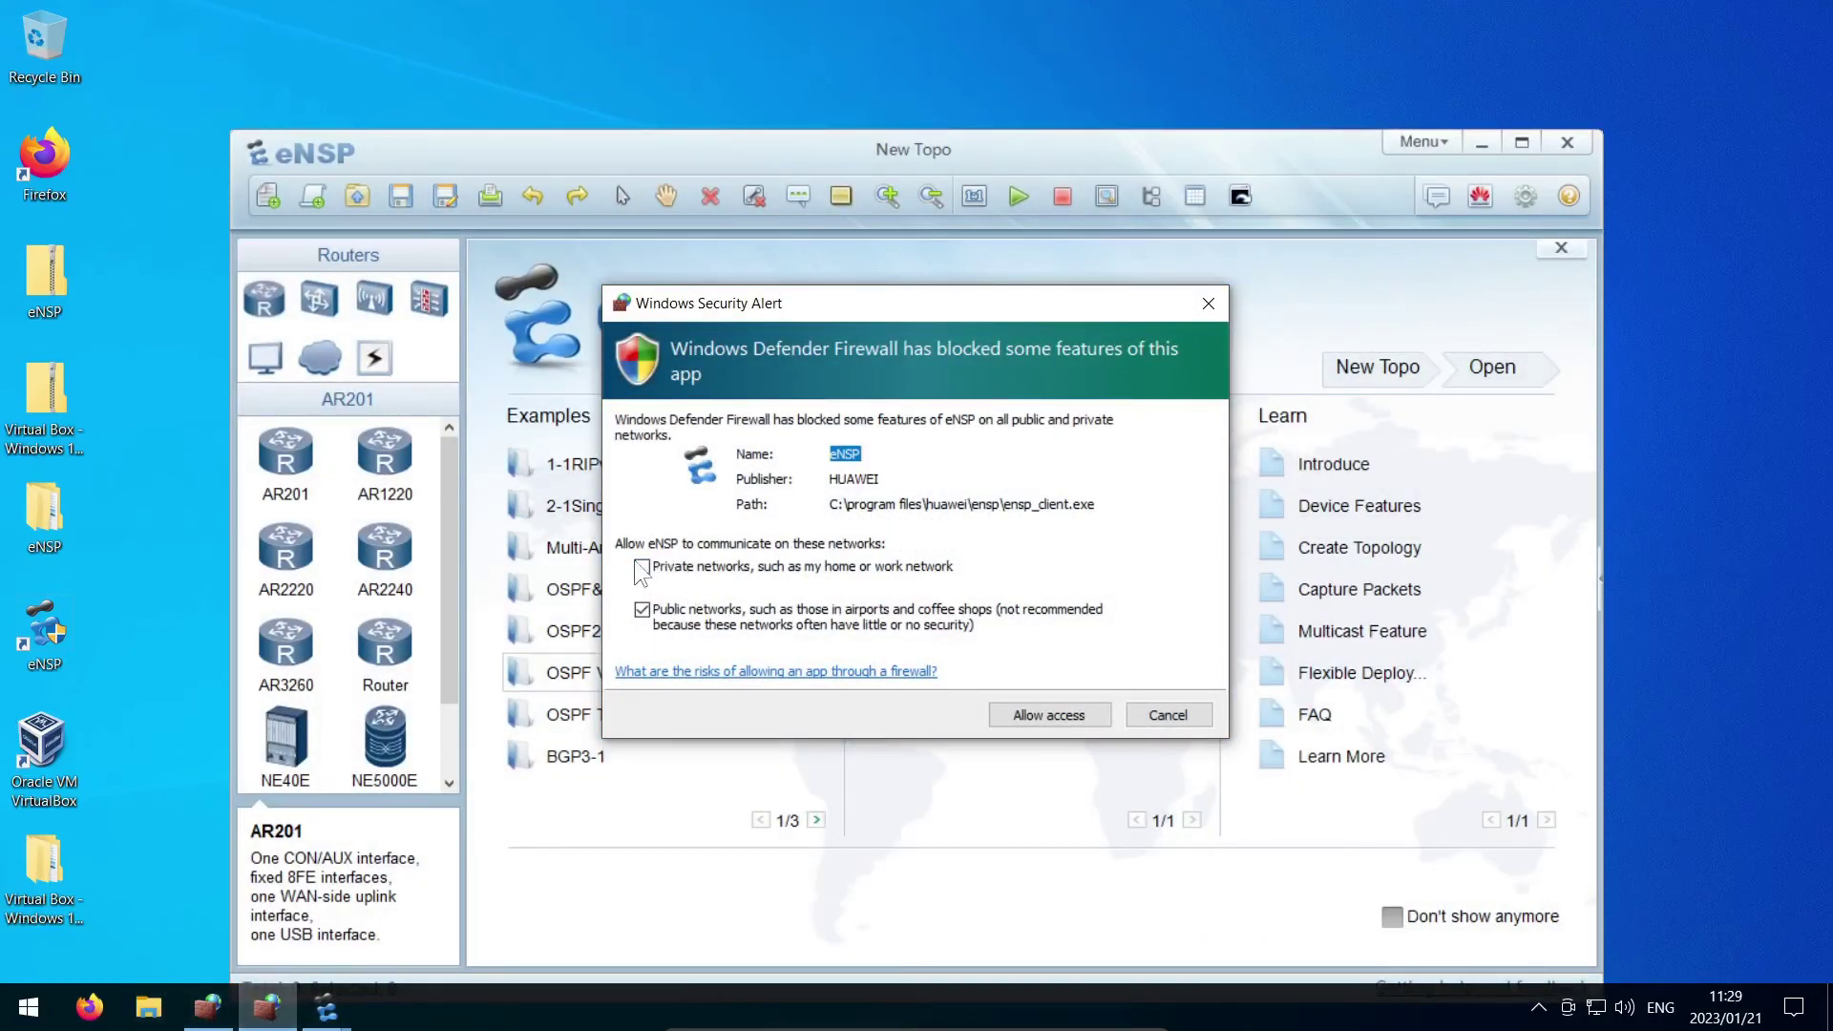
# Allow eNSP and ensp_vboxserver through the firewall on private and public networks
pyautogui.click(1011, 714)
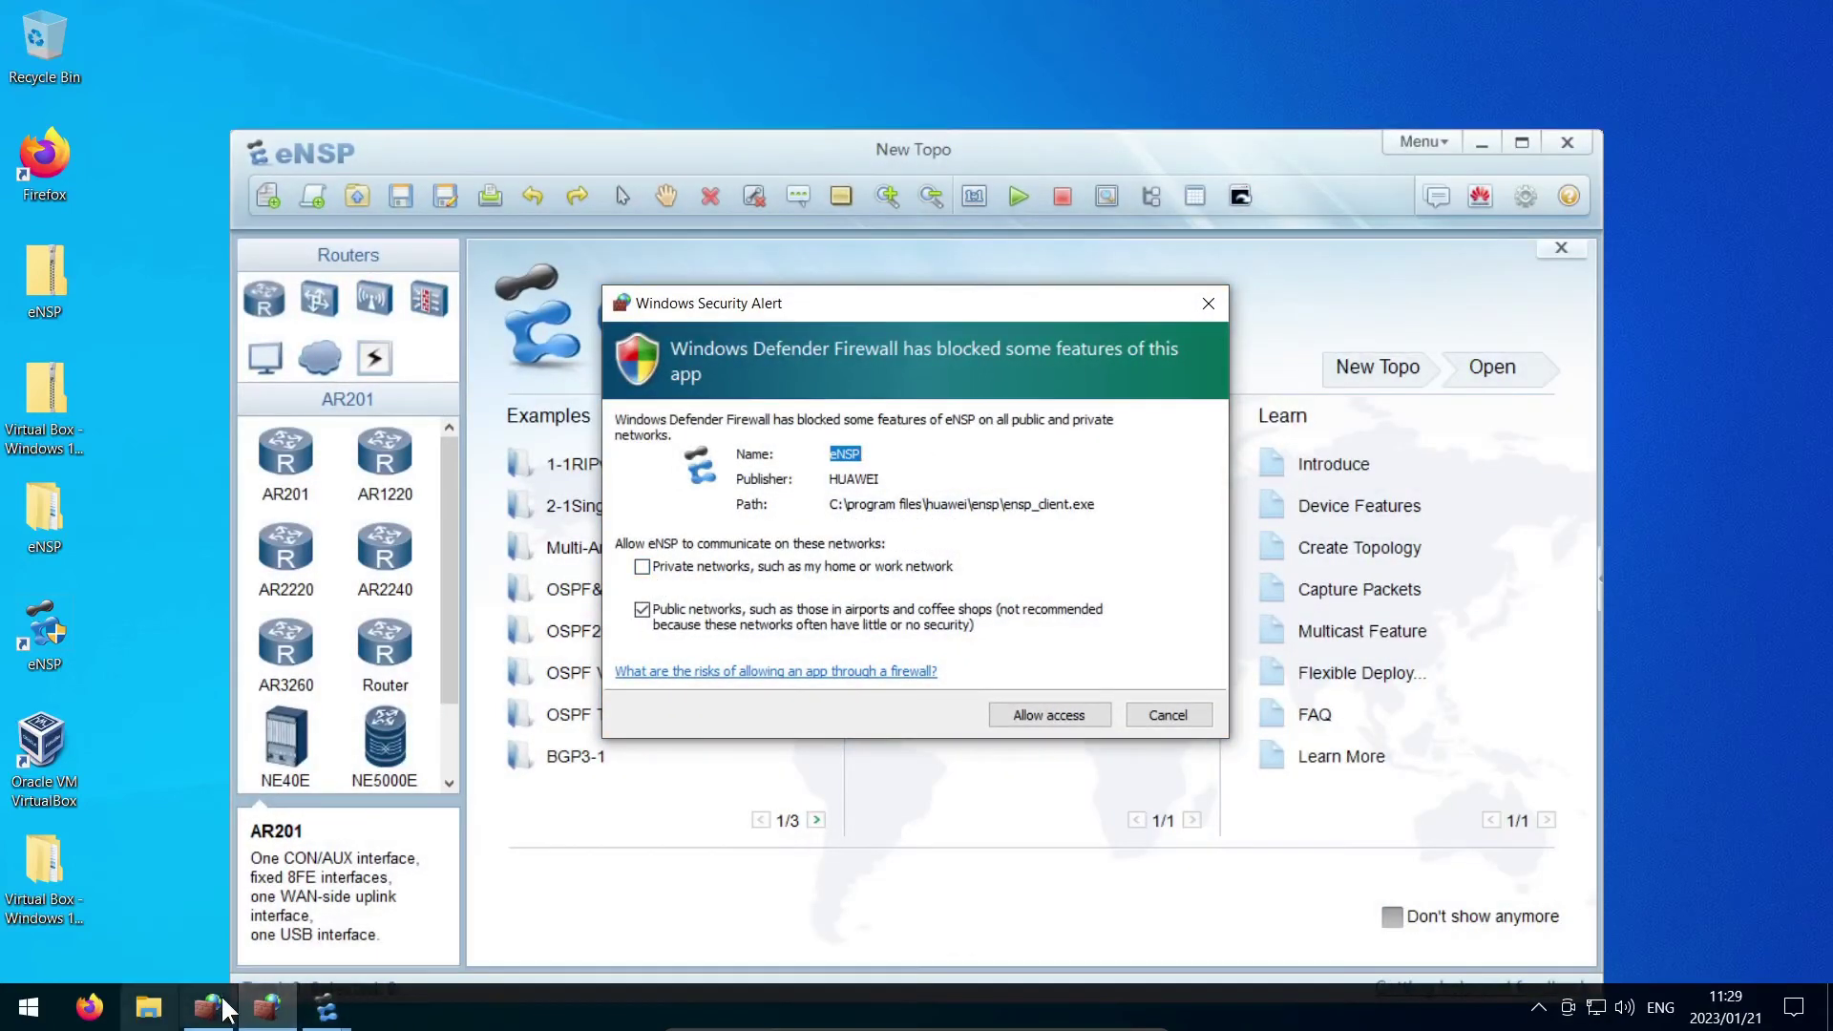
pyautogui.click(640, 569)
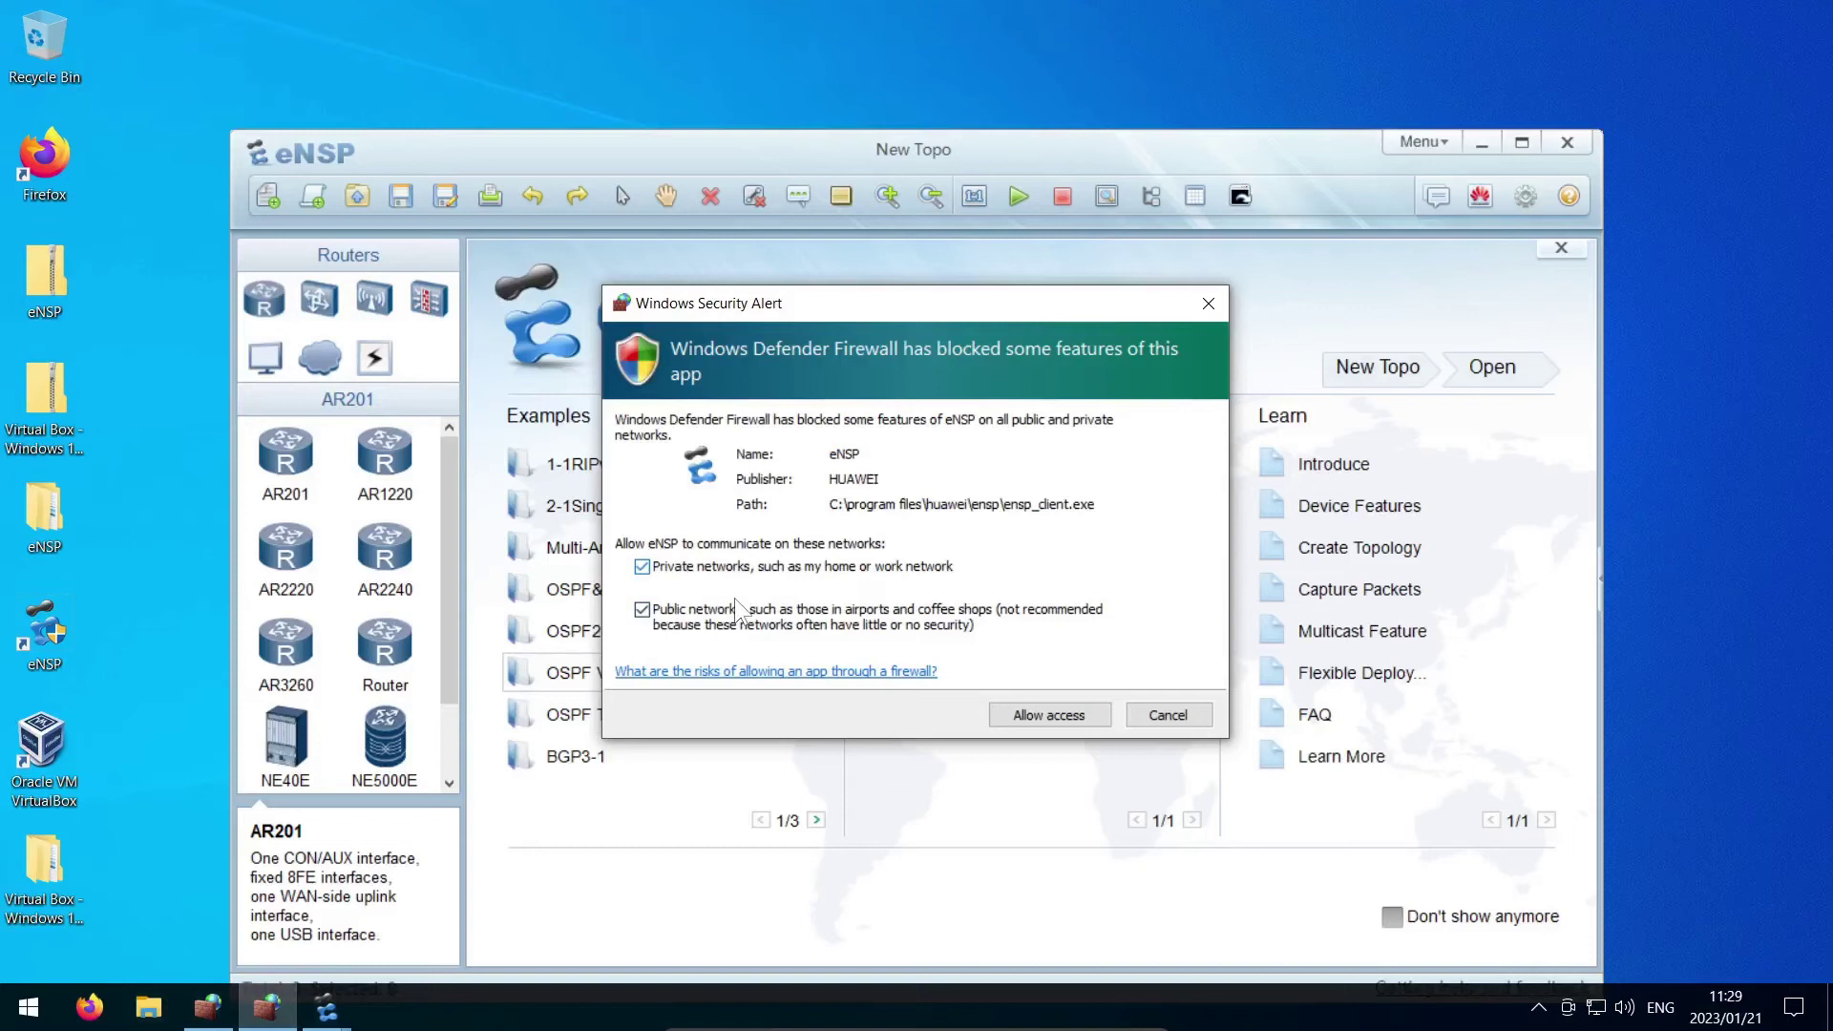
pyautogui.click(1048, 712)
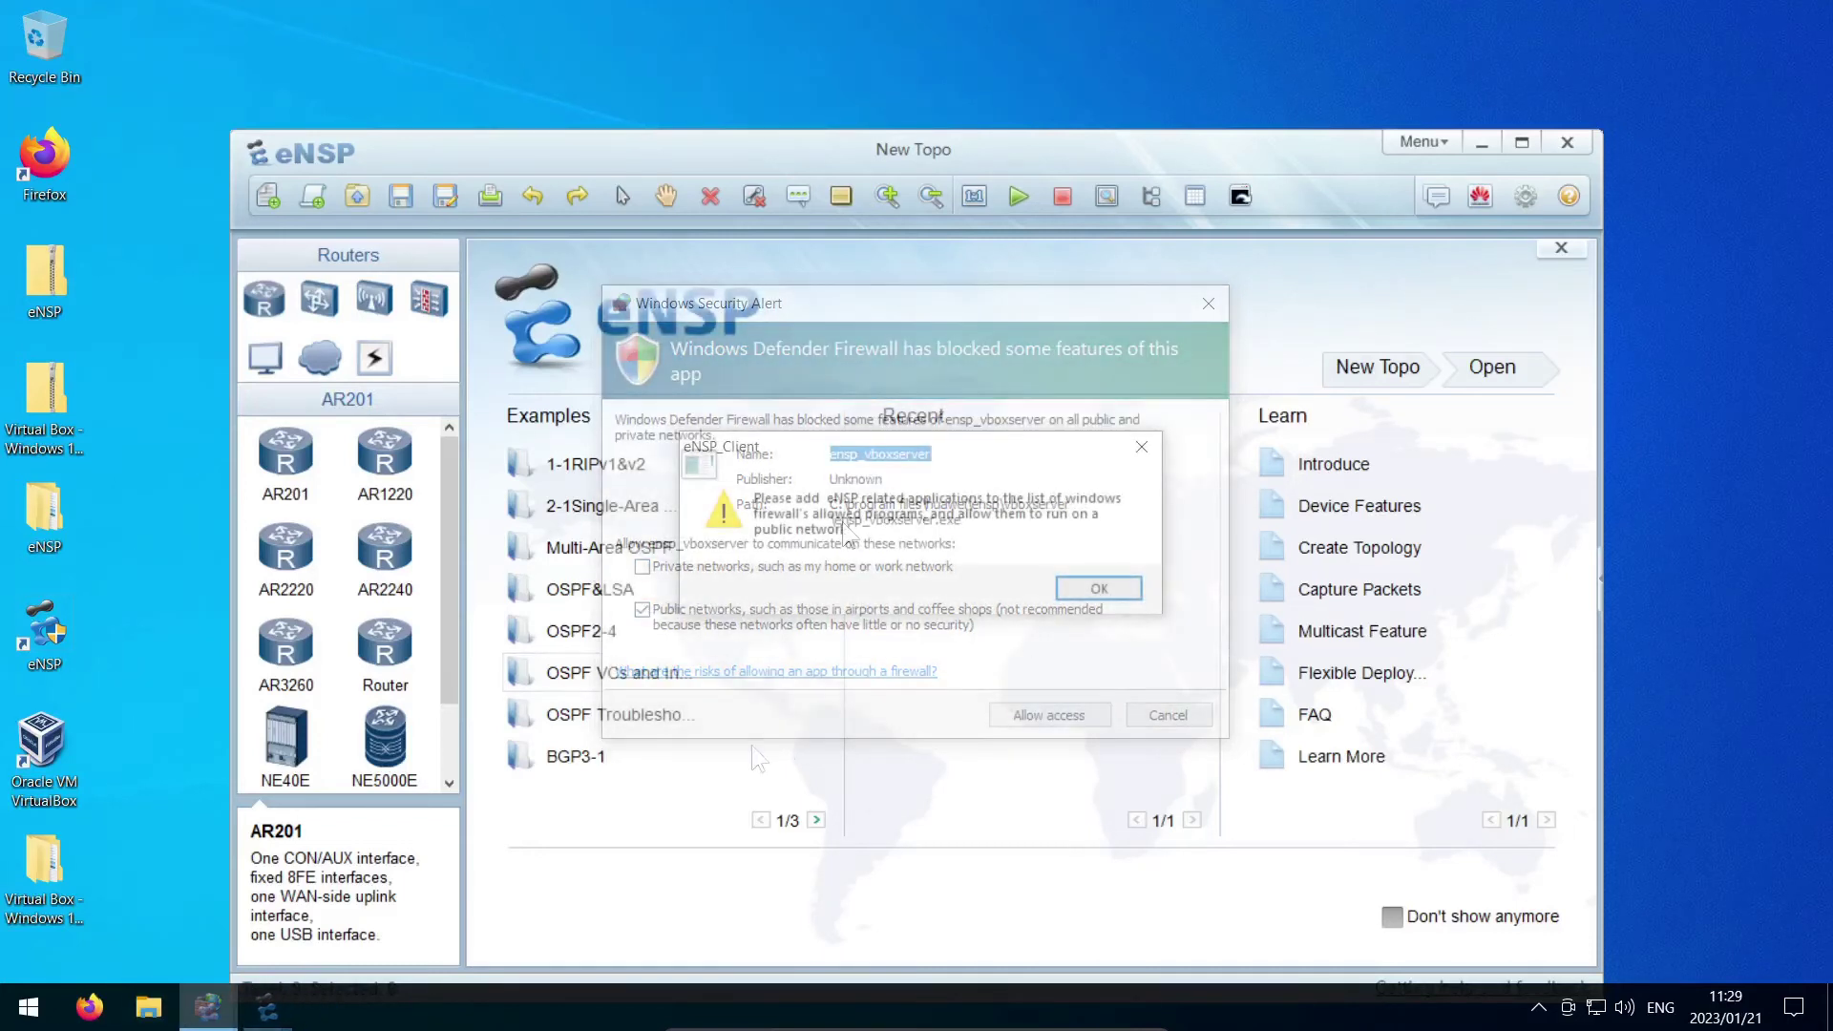
pyautogui.click(1069, 589)
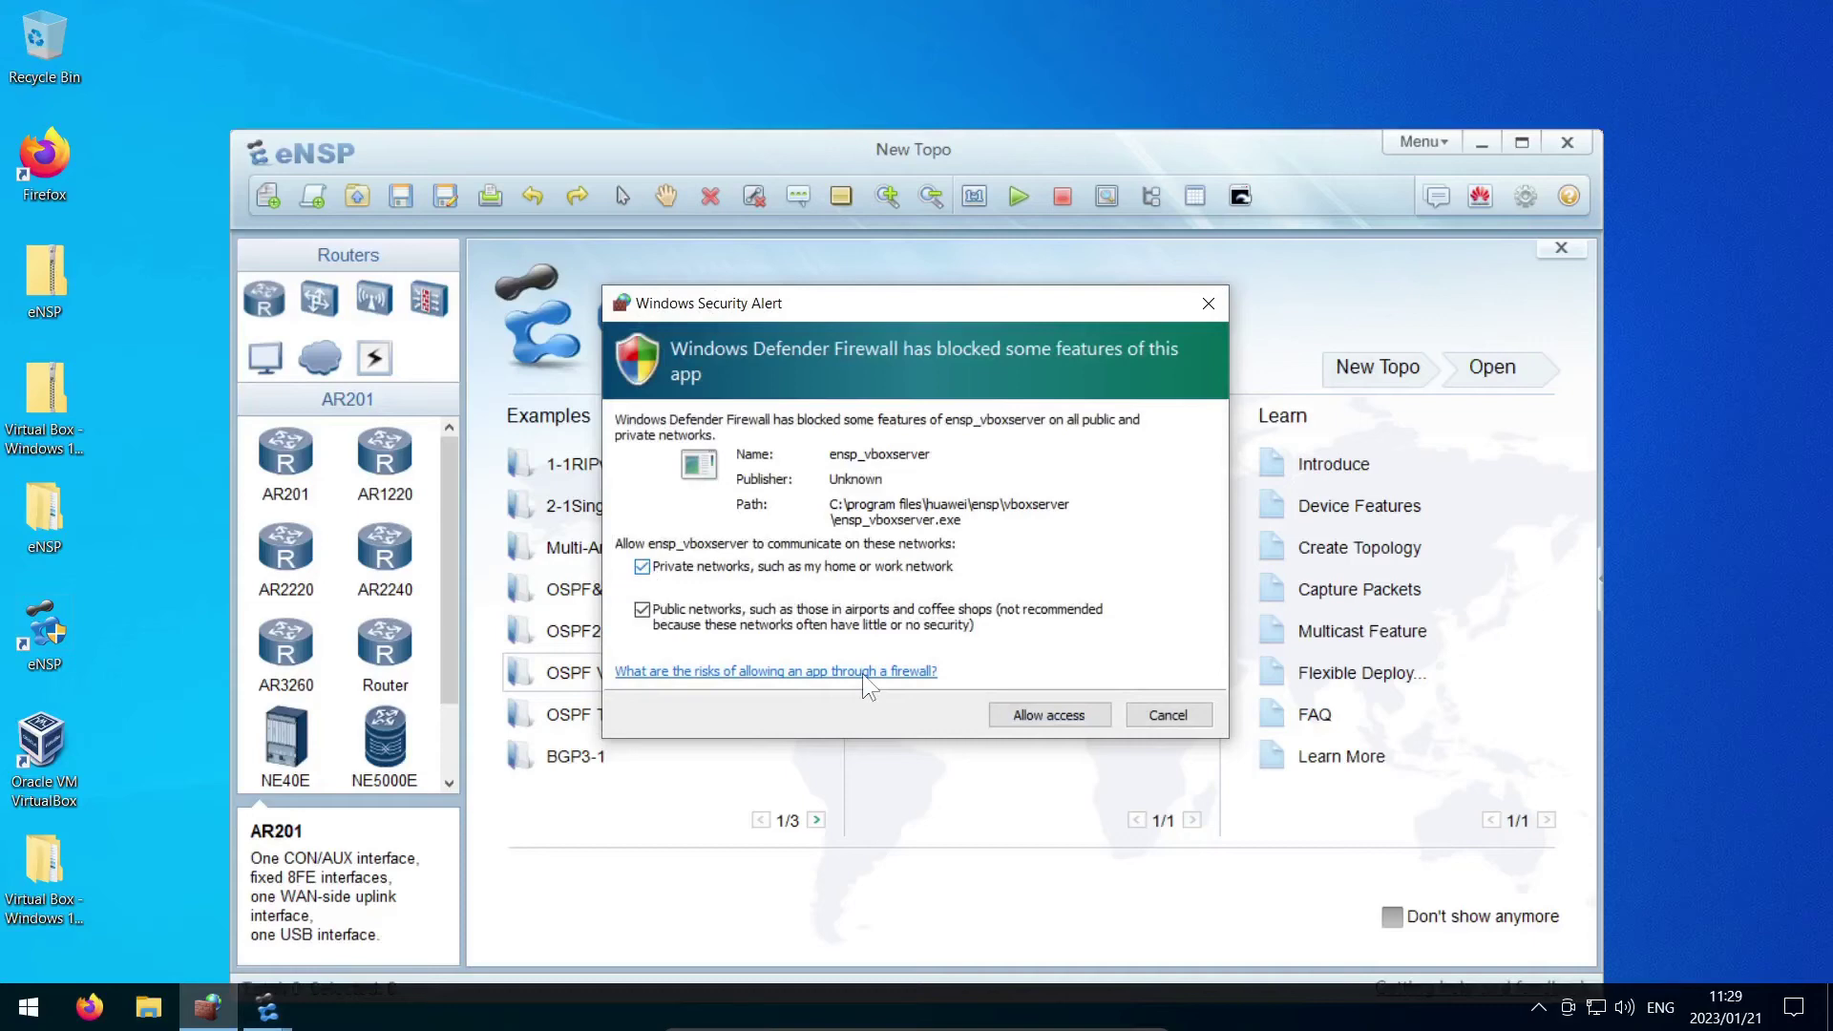
pyautogui.click(1050, 714)
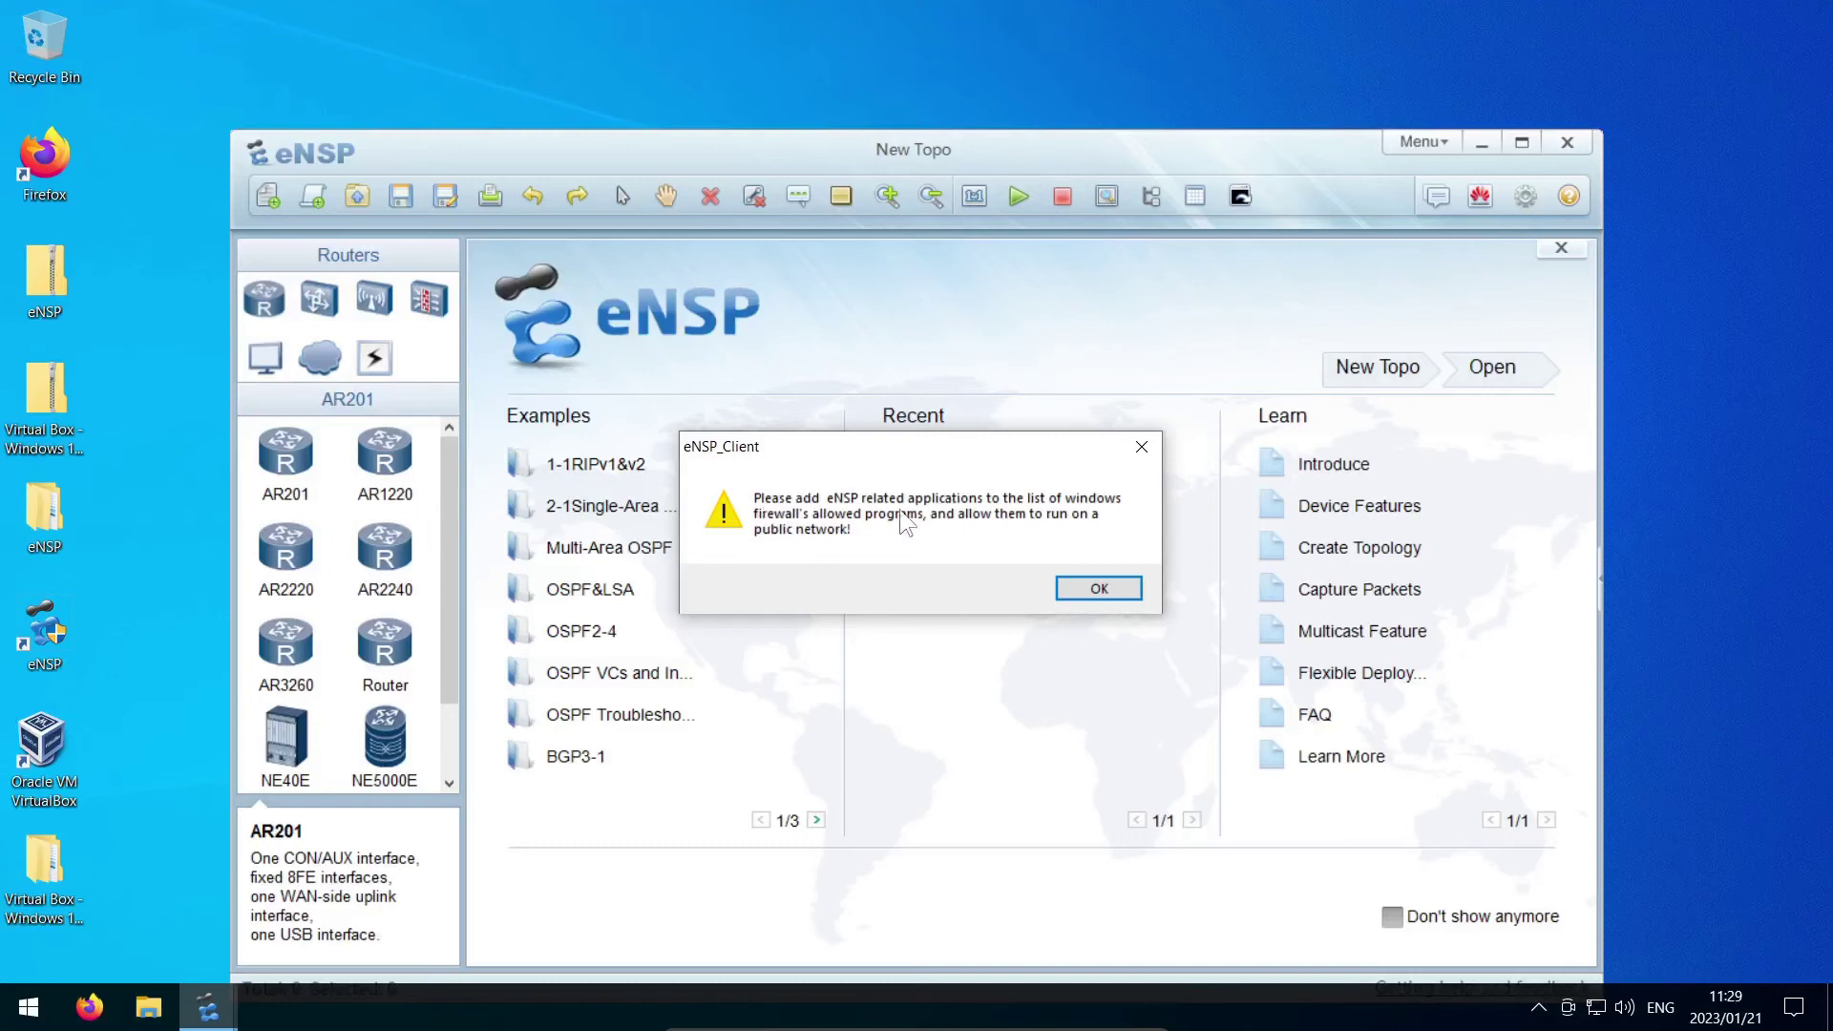
pyautogui.click(1067, 593)
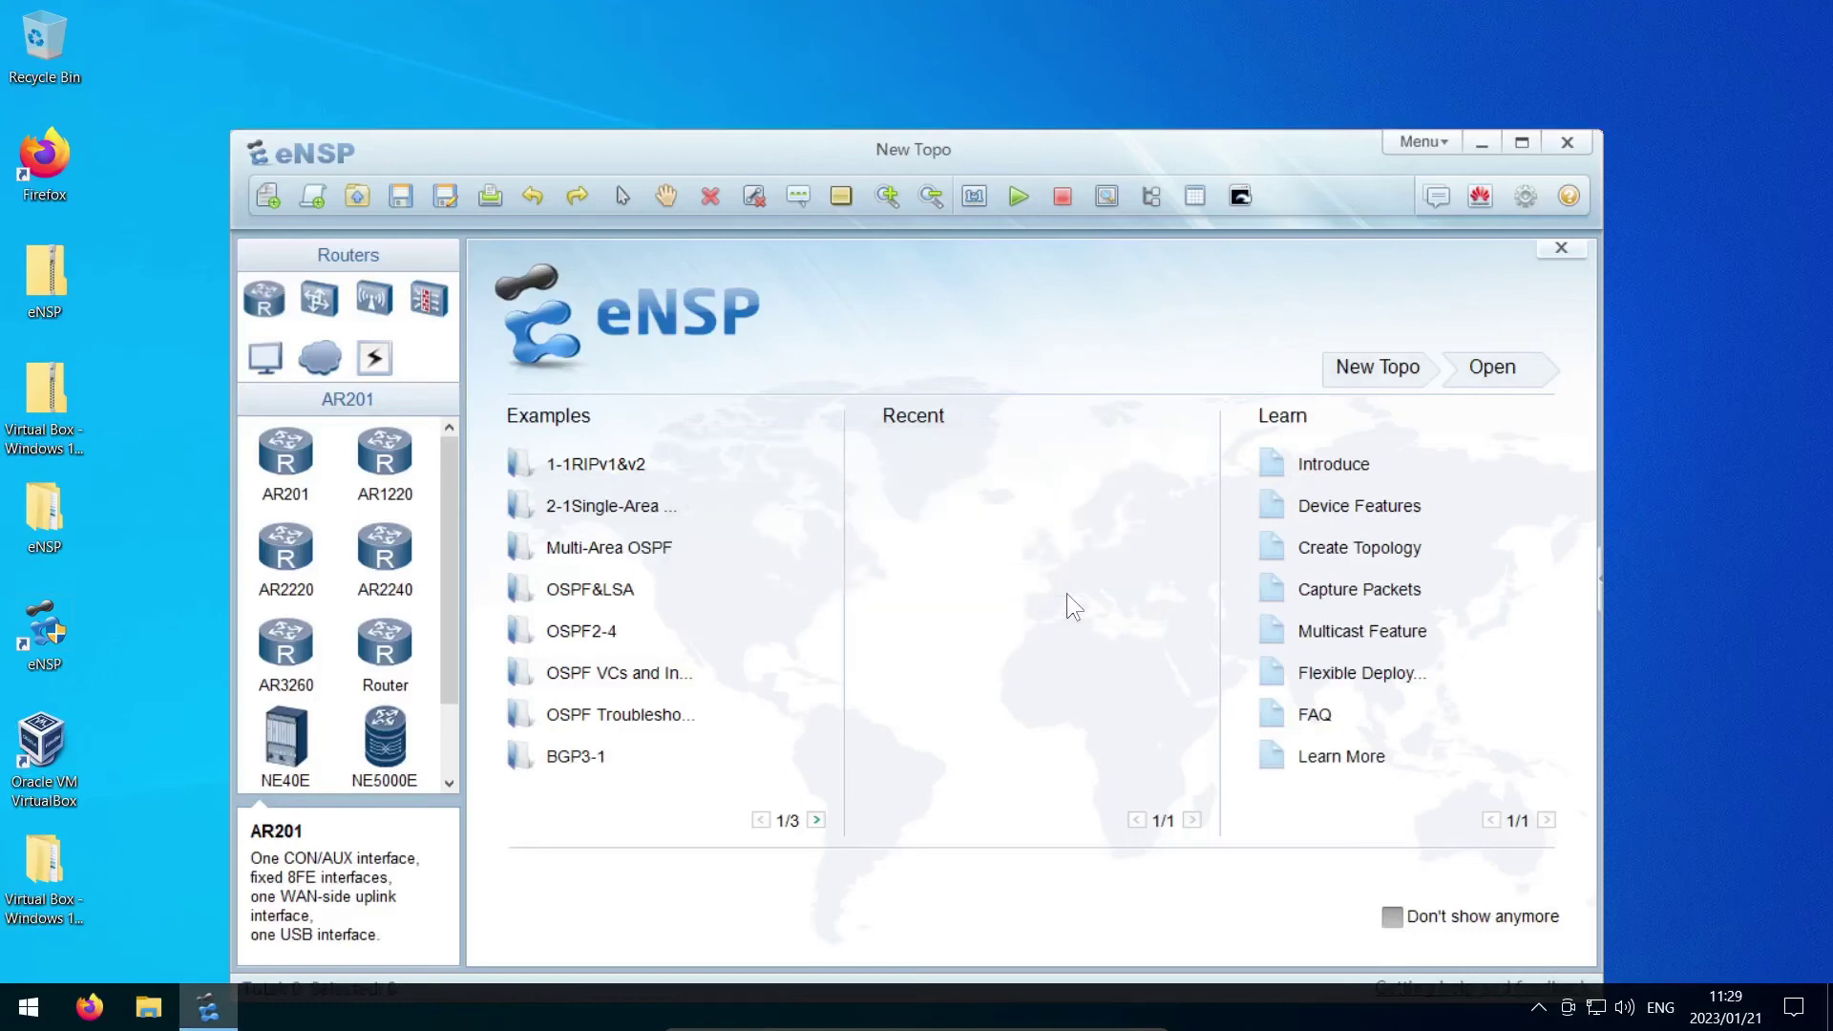
# Maximize eNSP, create a new topology, and place an AR2220 router and S5700 switch
pyautogui.moveTo(584, 131); pyautogui.dragTo(540, 10)
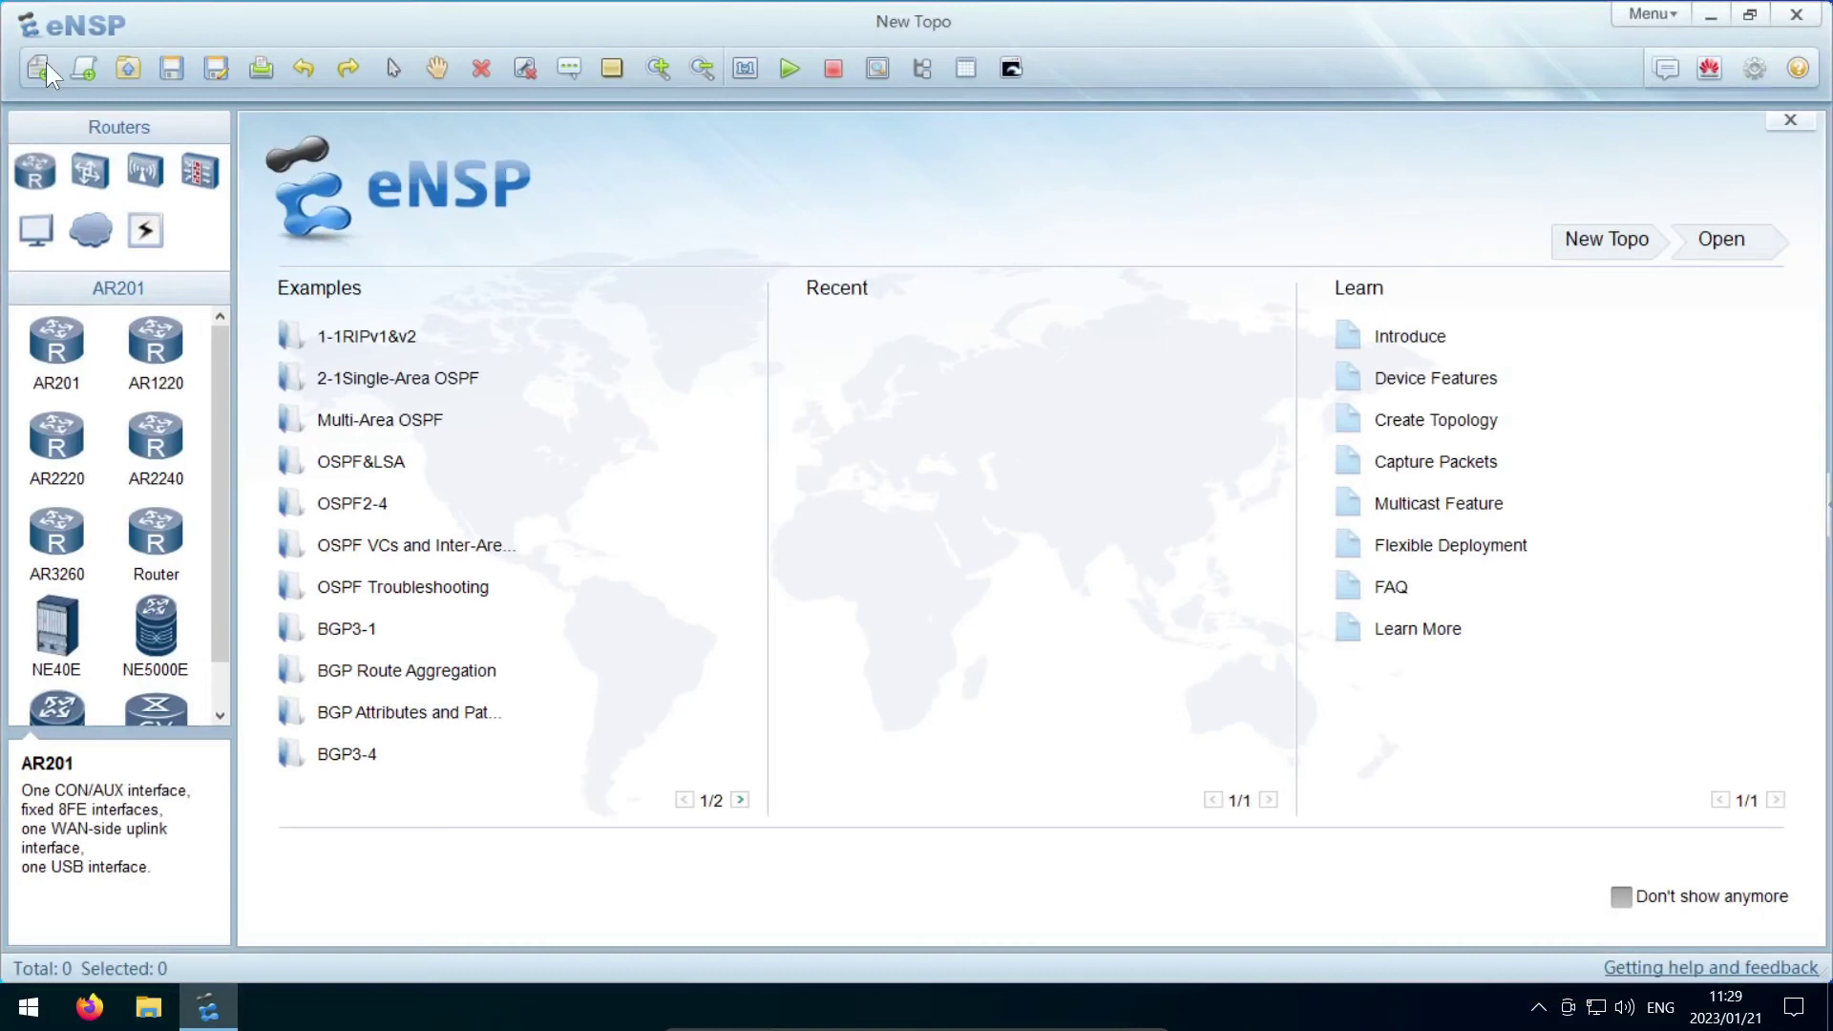
pyautogui.click(32, 60)
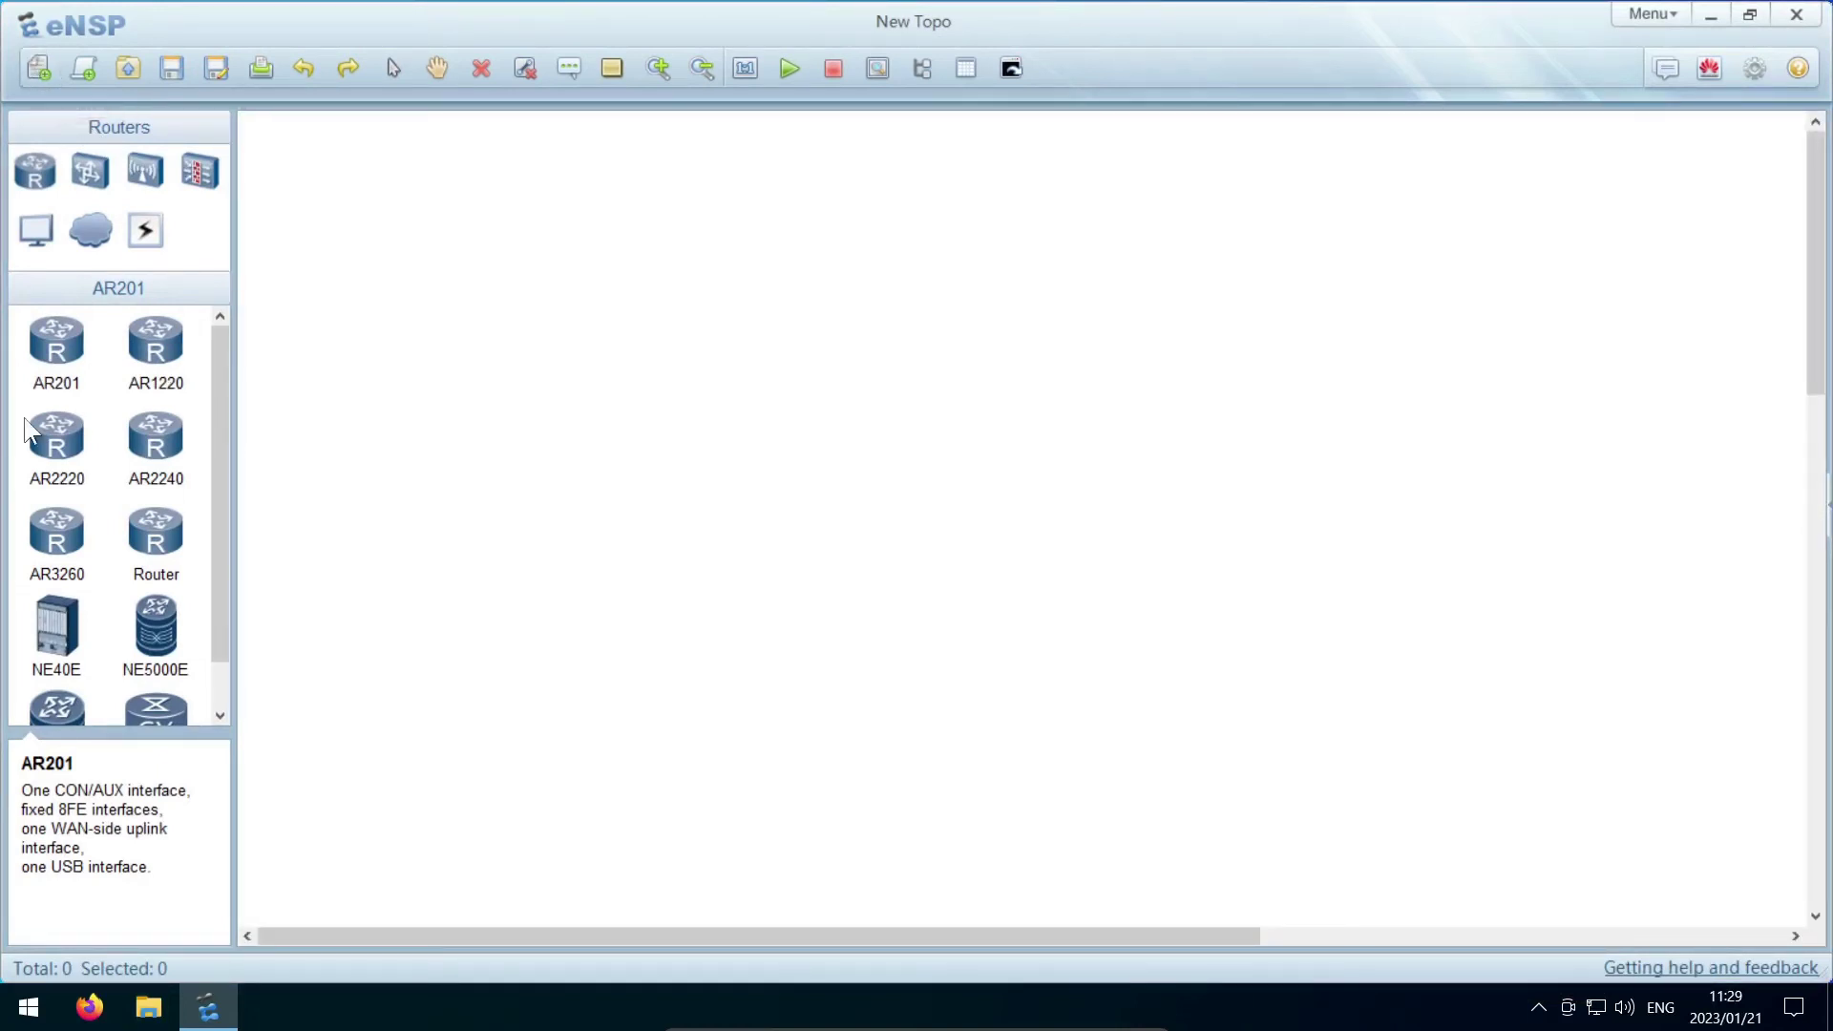
pyautogui.click(53, 444)
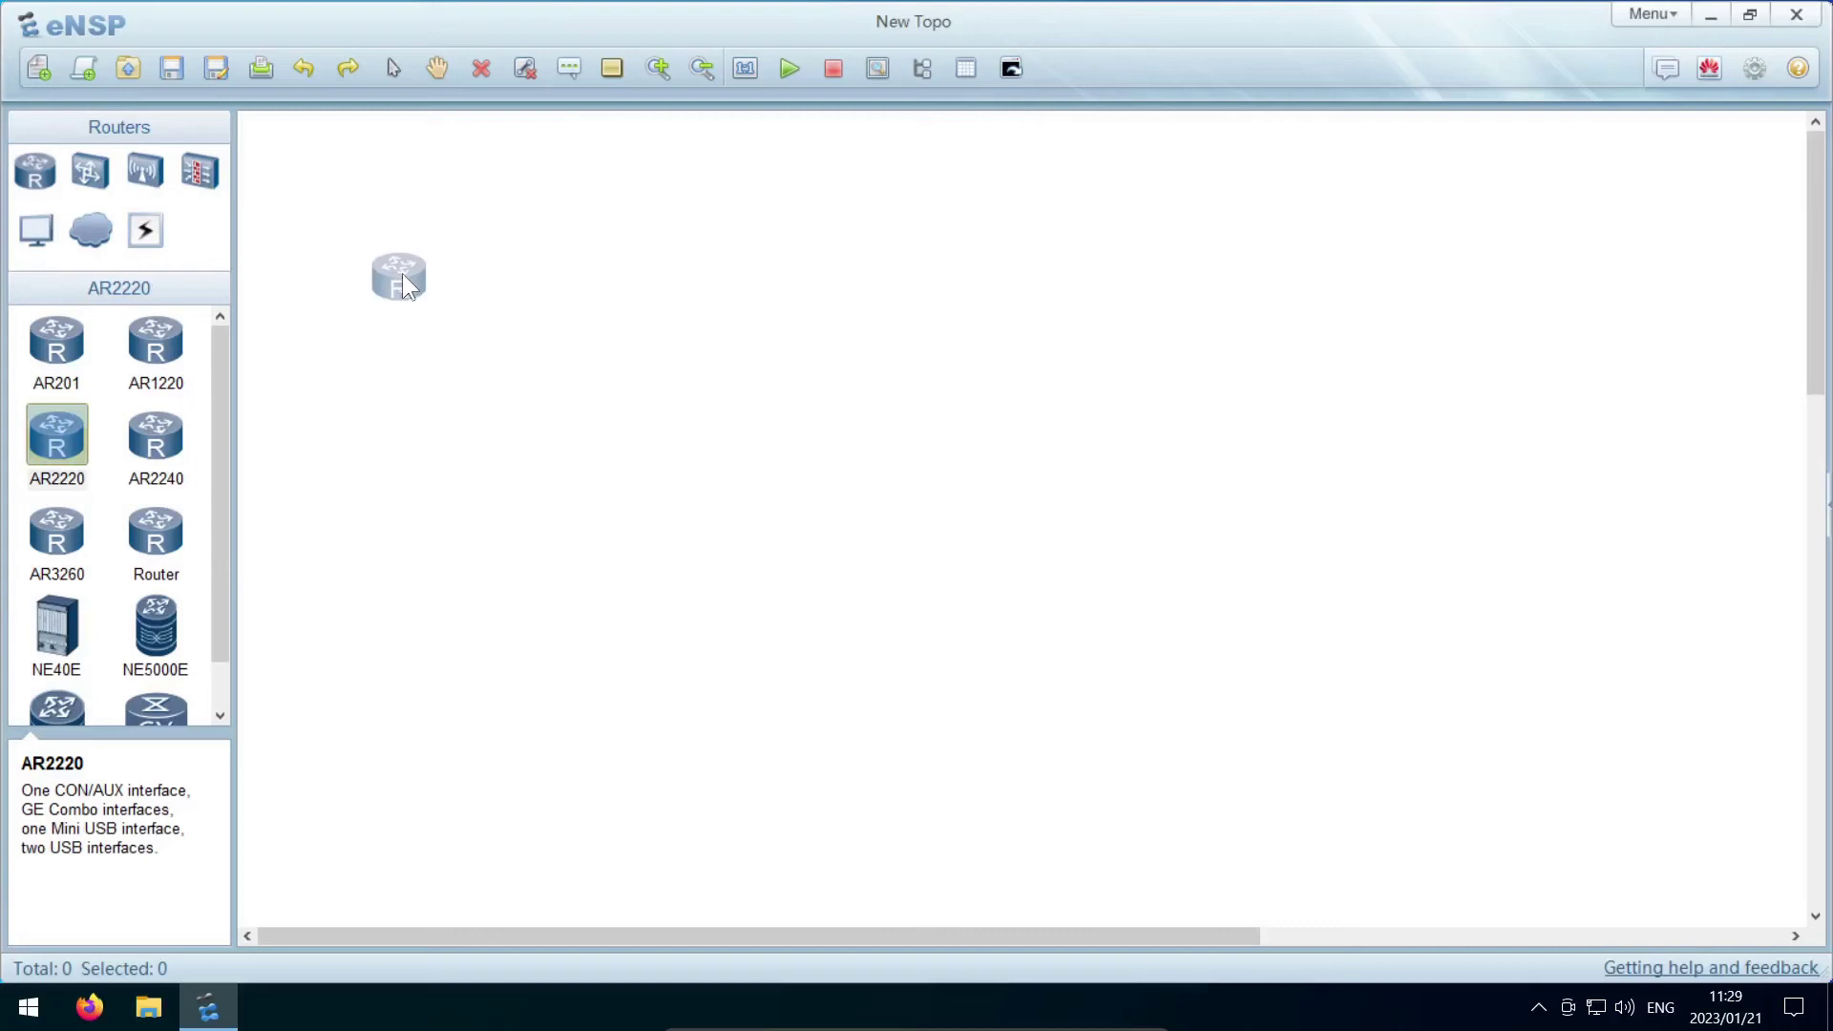
pyautogui.click(402, 273)
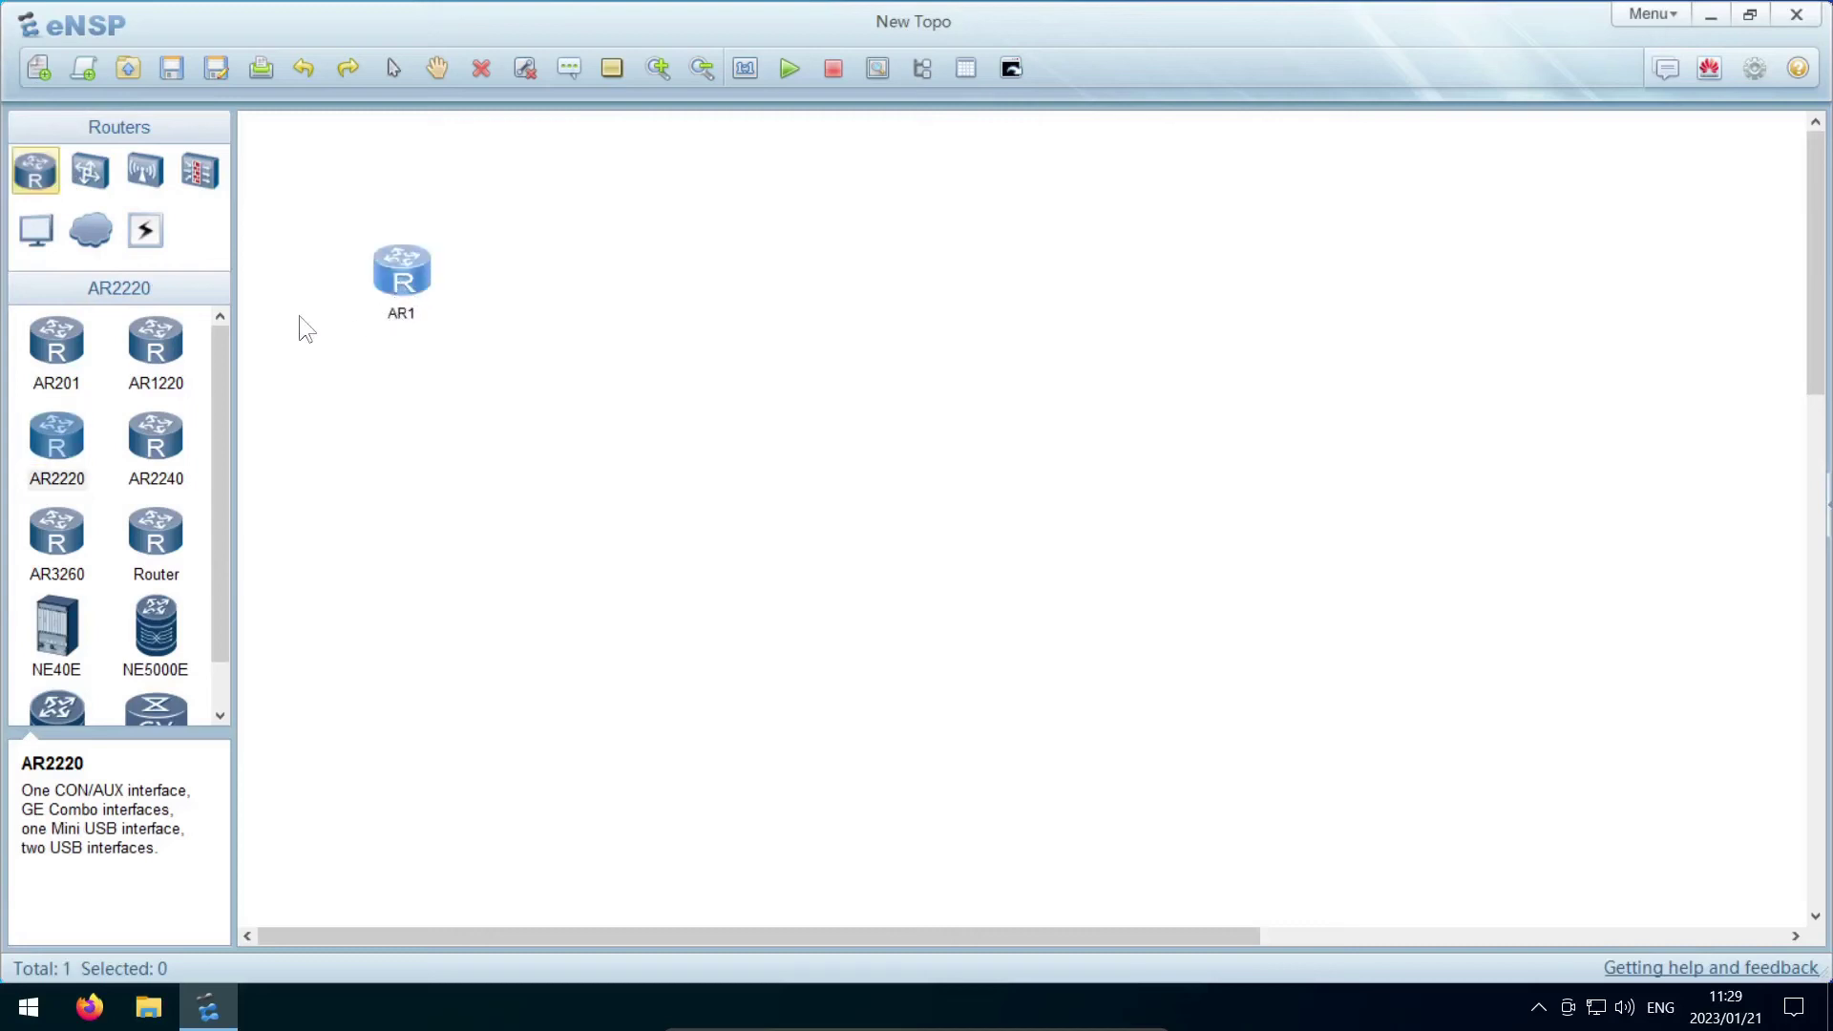
pyautogui.click(90, 169)
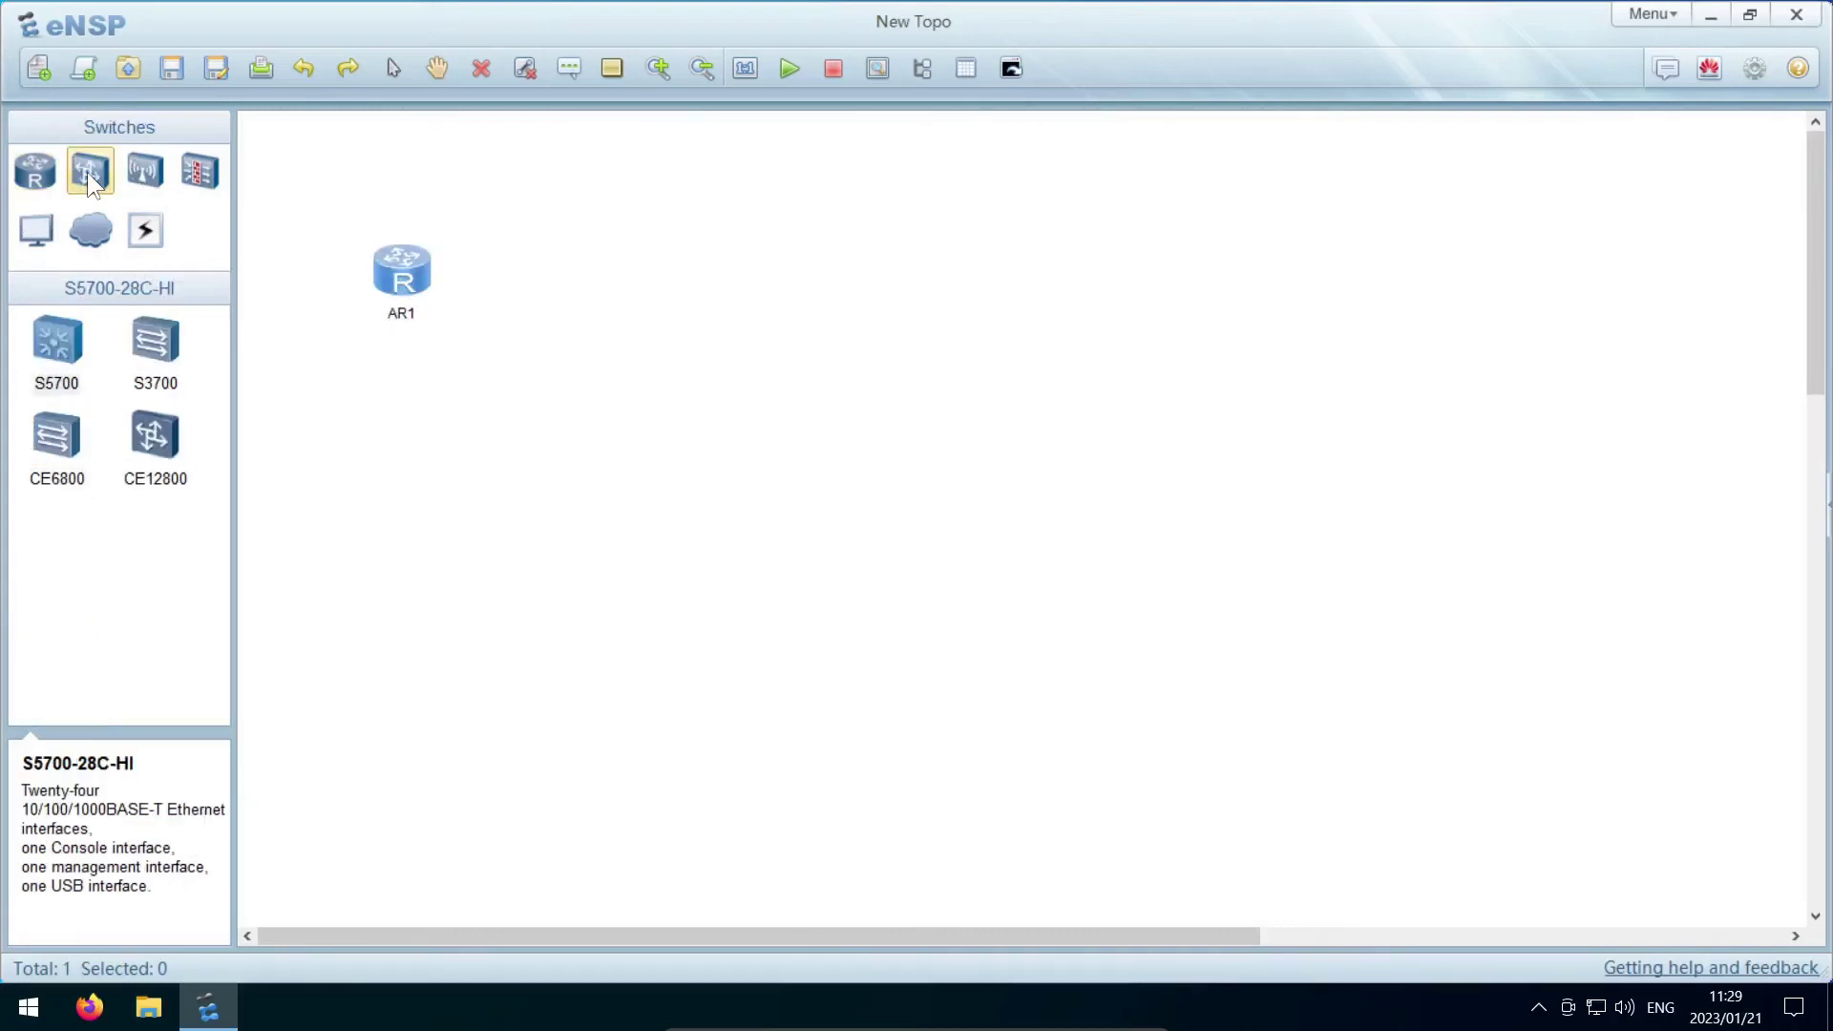
pyautogui.click(60, 341)
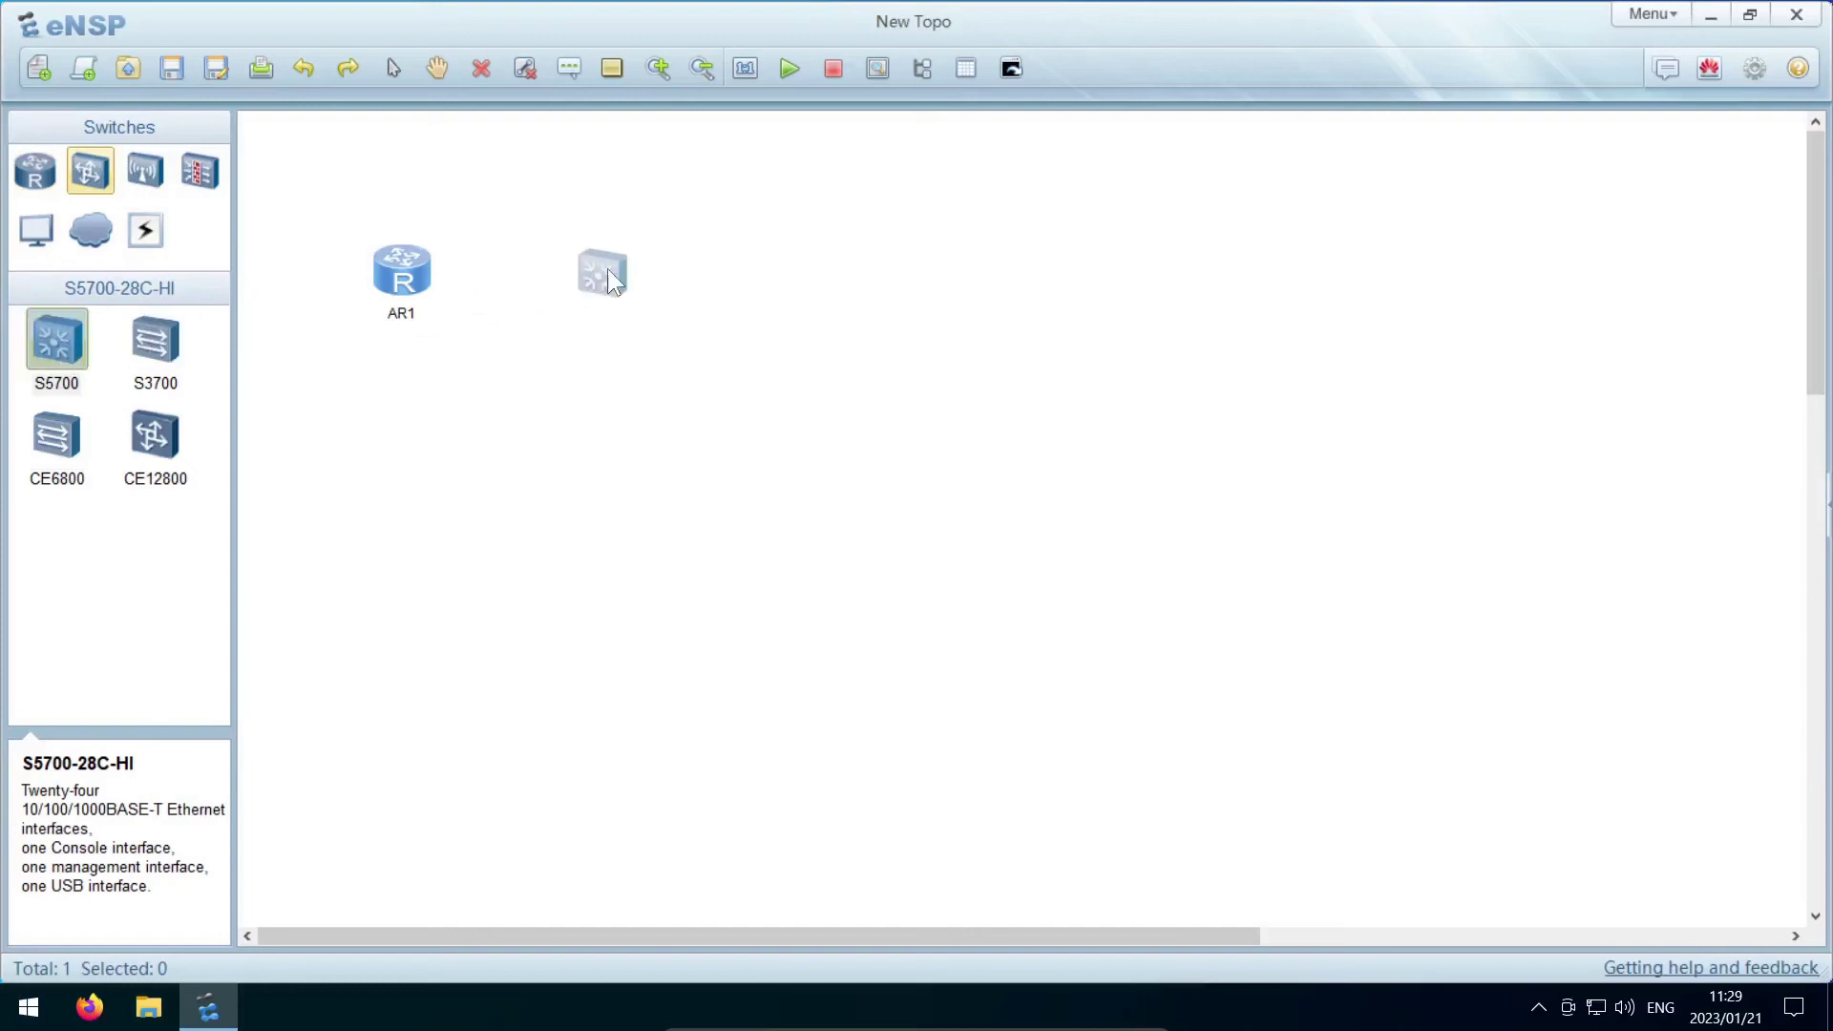
pyautogui.click(607, 289)
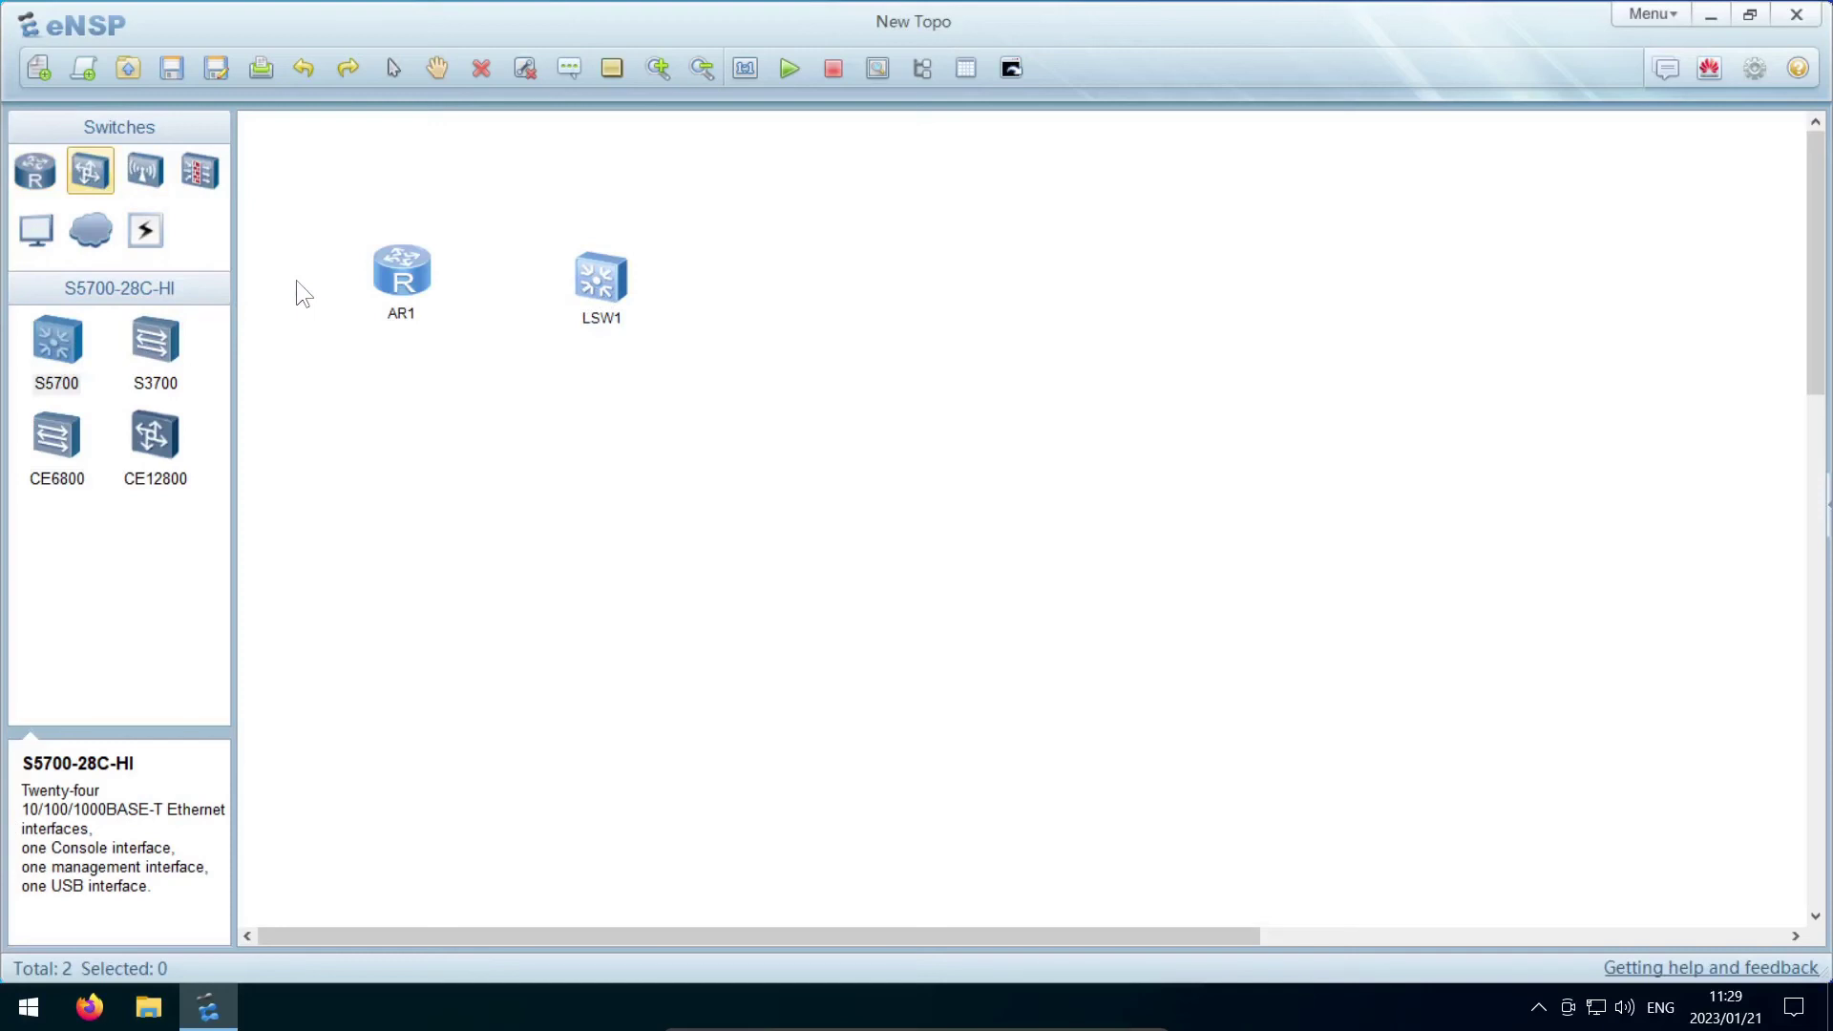
# Place an AC6005 controller and AP2050 access point, then start all four devices
pyautogui.click(145, 173)
pyautogui.click(48, 353)
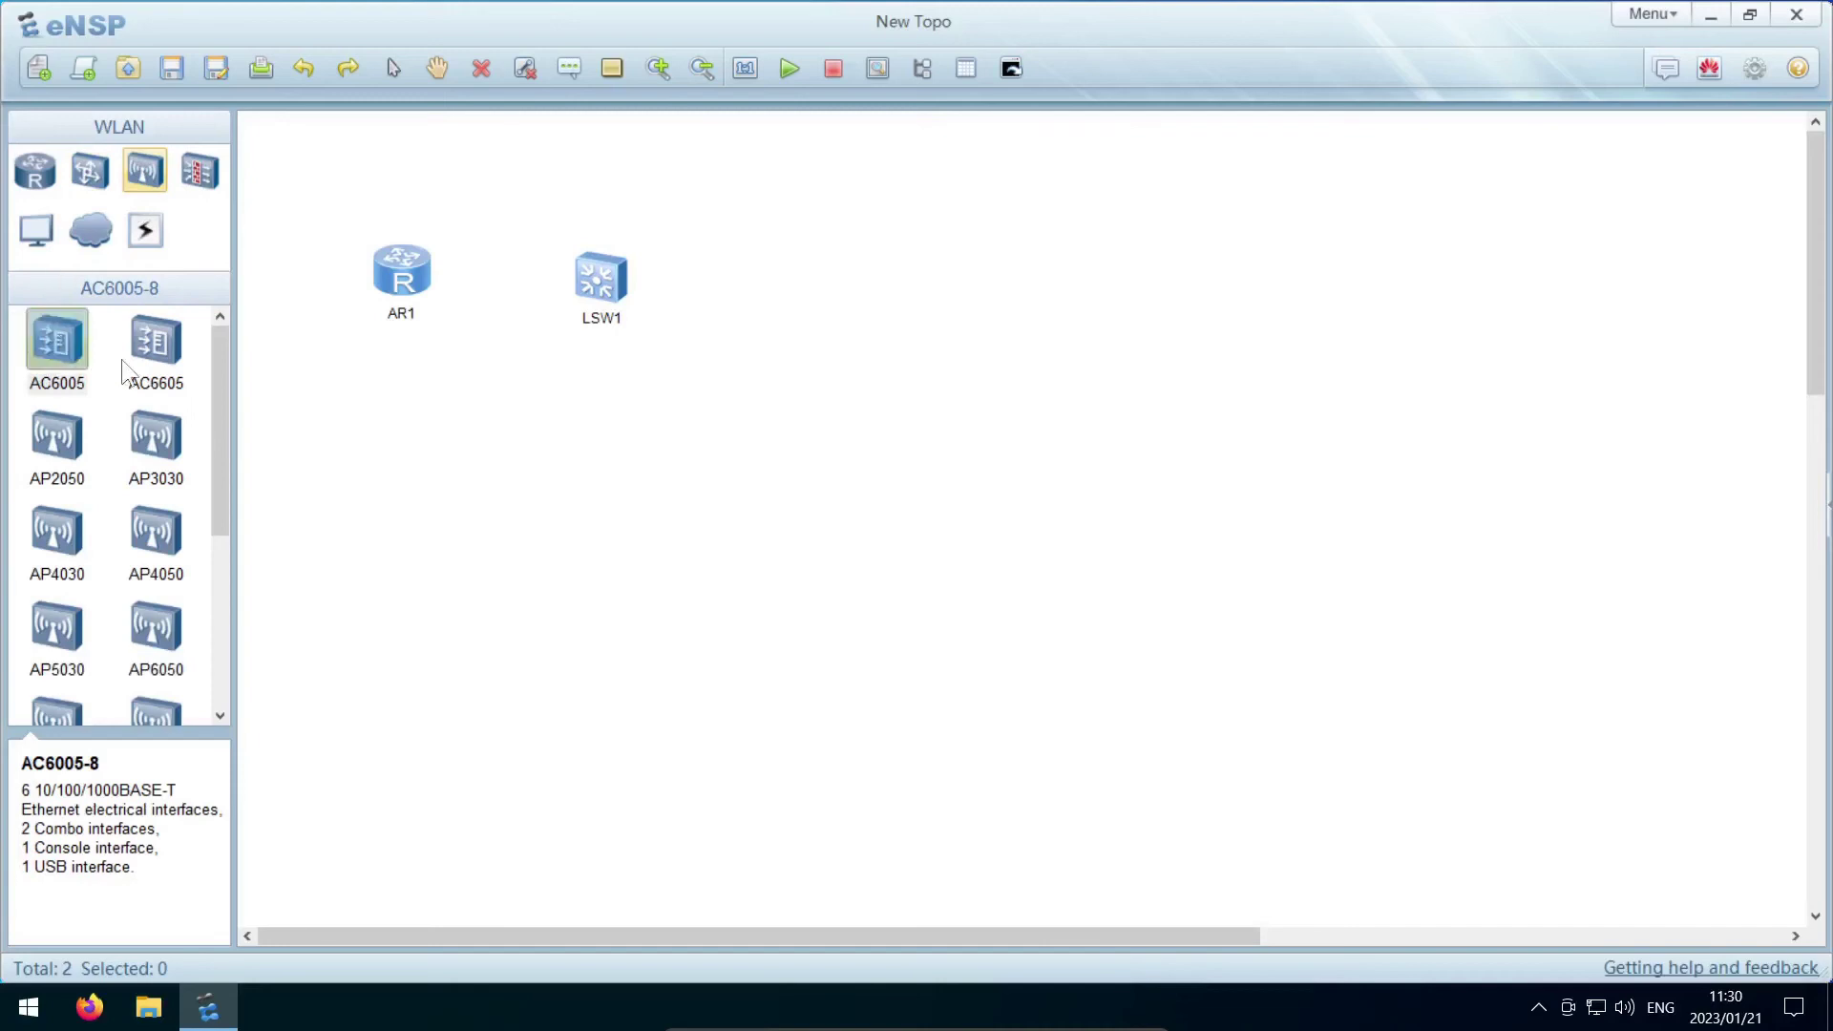
pyautogui.click(414, 439)
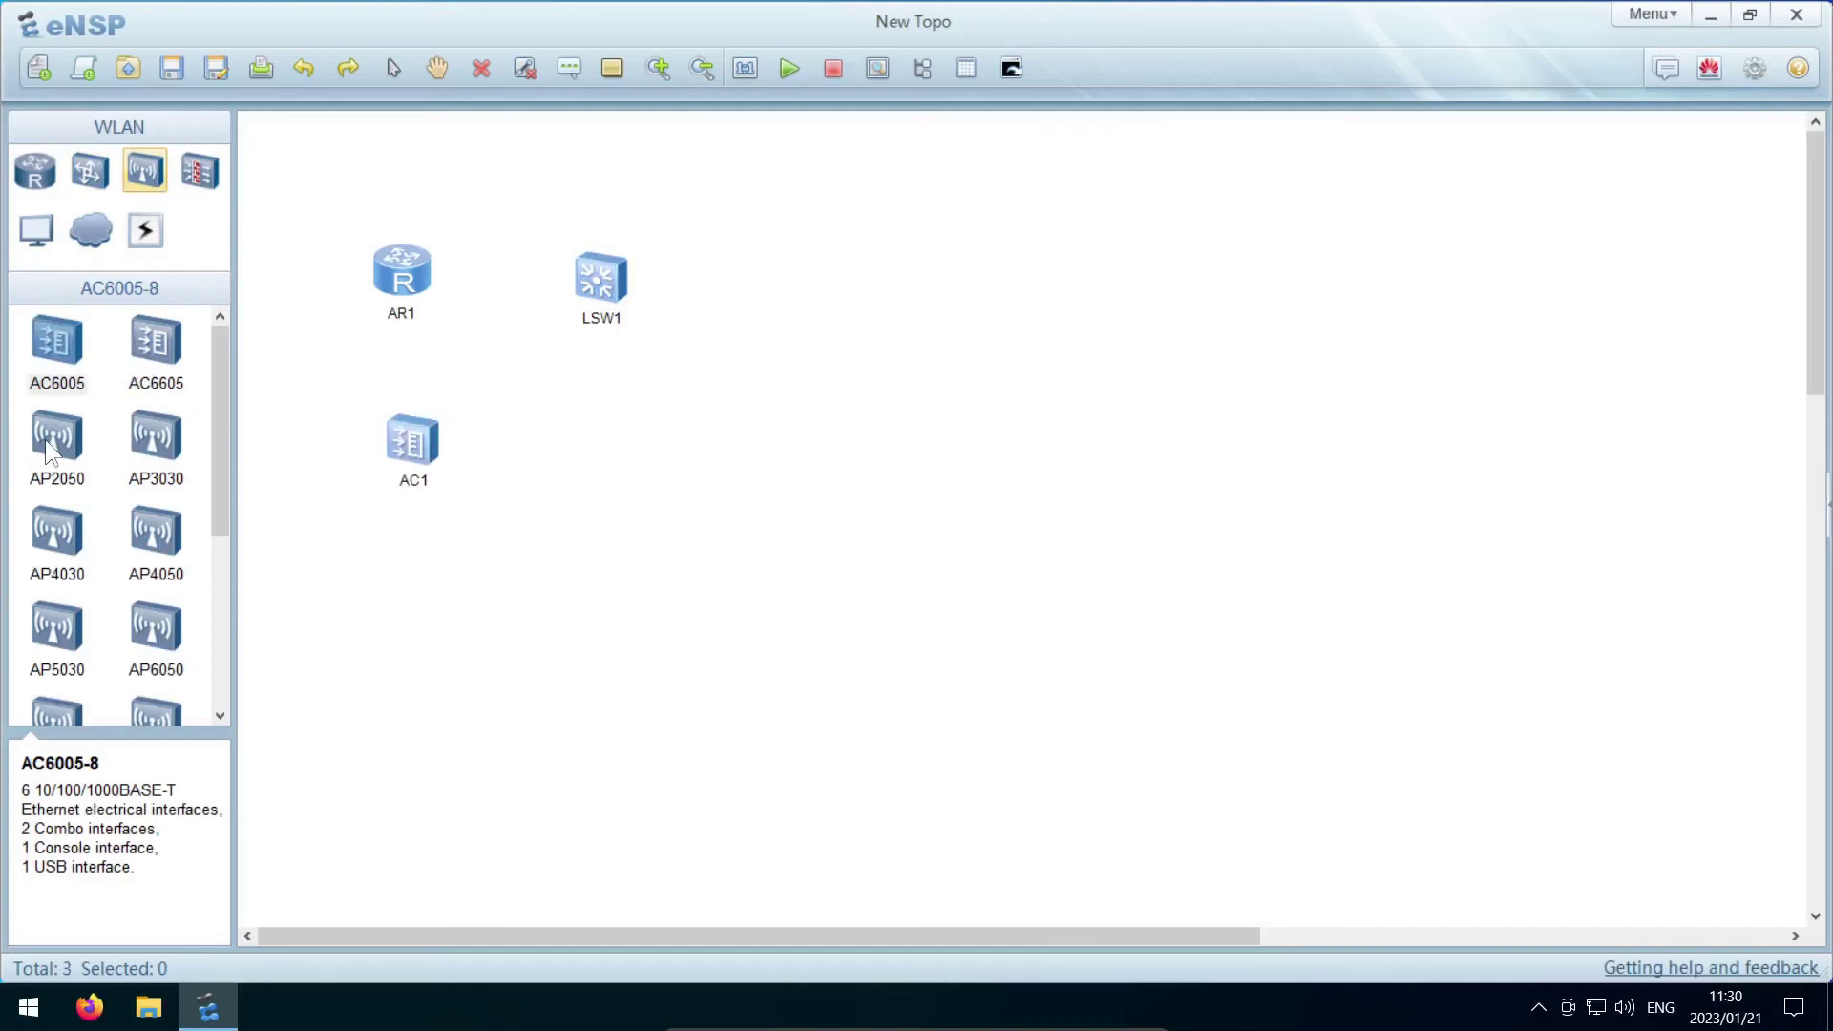
pyautogui.click(45, 439)
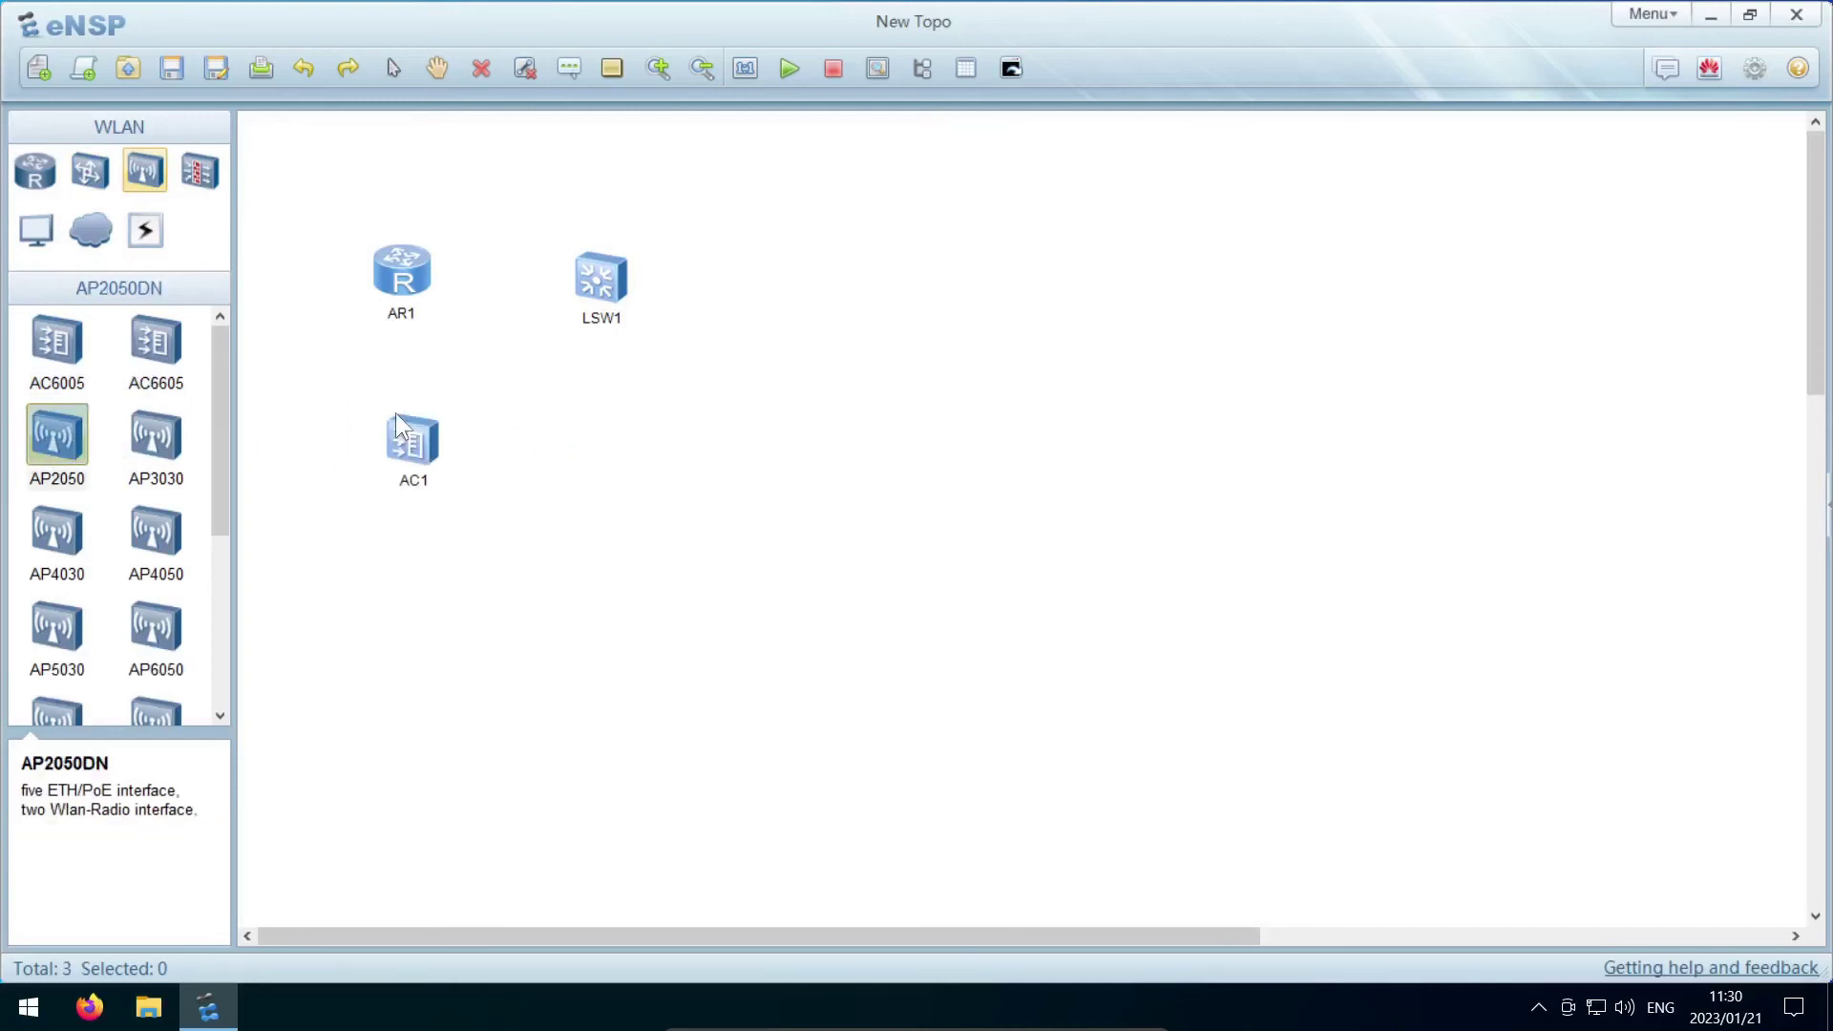
pyautogui.click(609, 441)
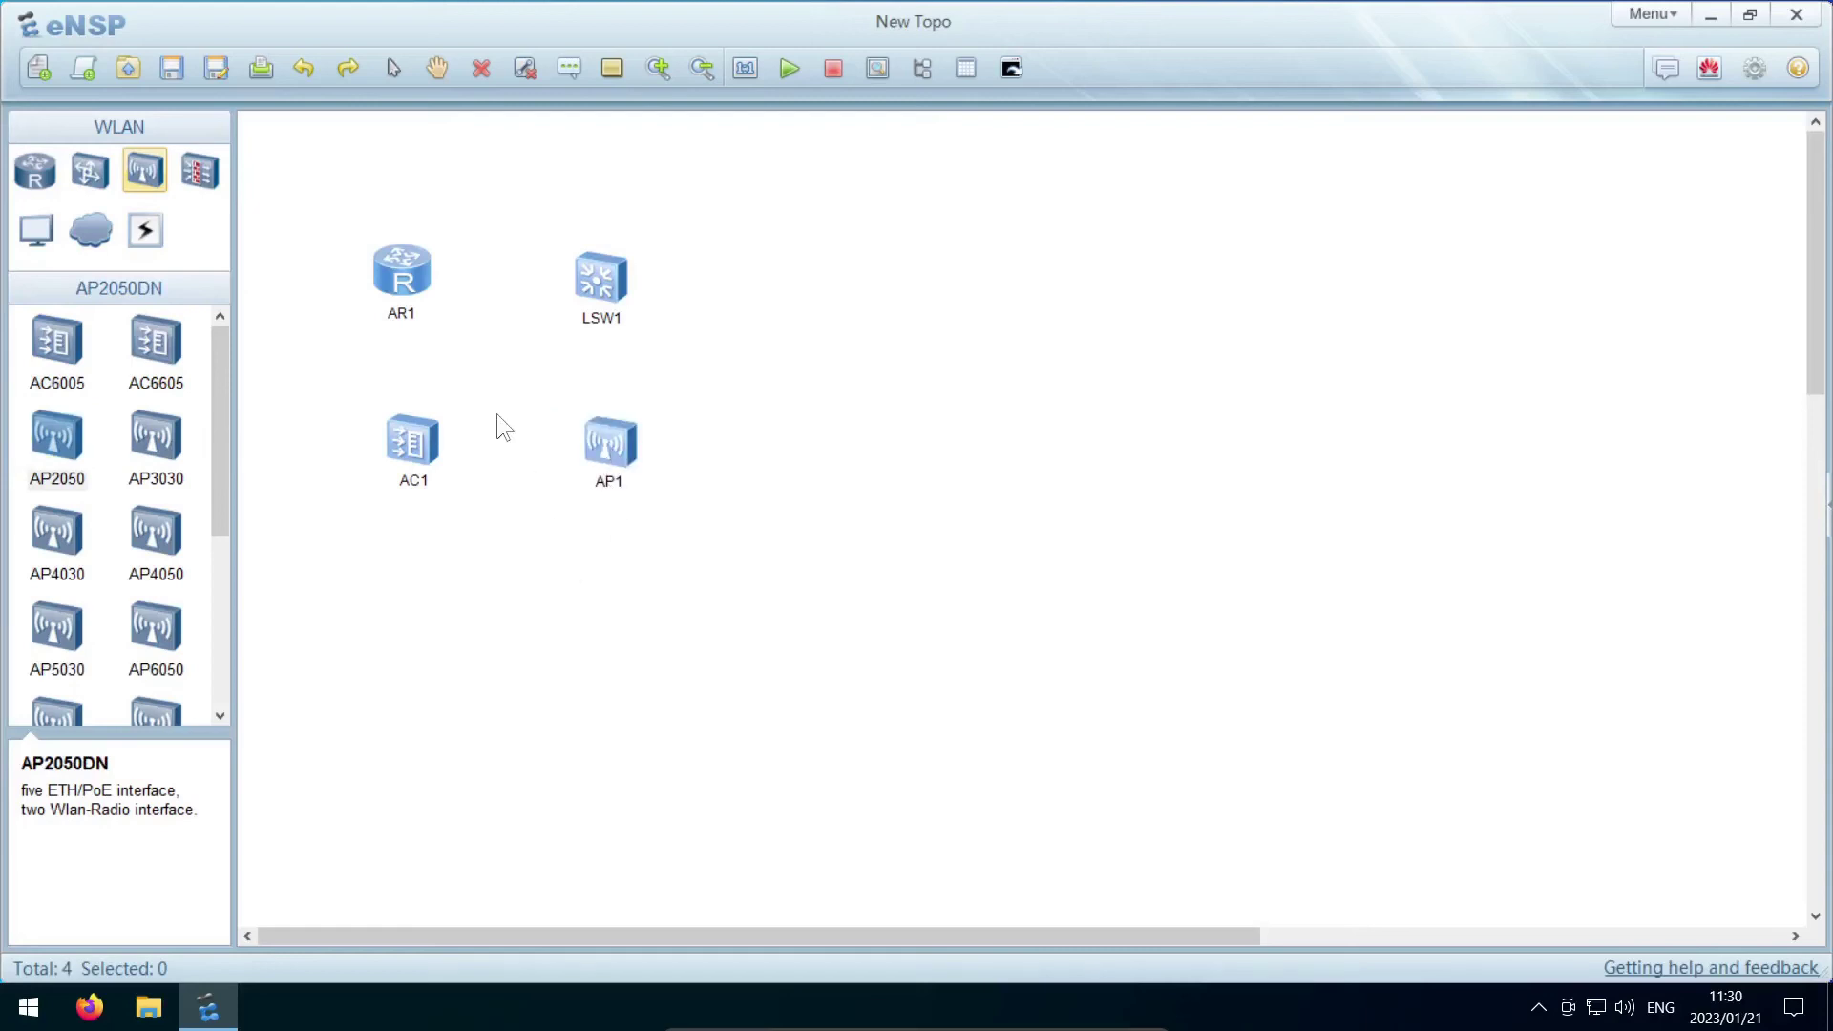
pyautogui.moveTo(336, 197); pyautogui.dragTo(713, 542)
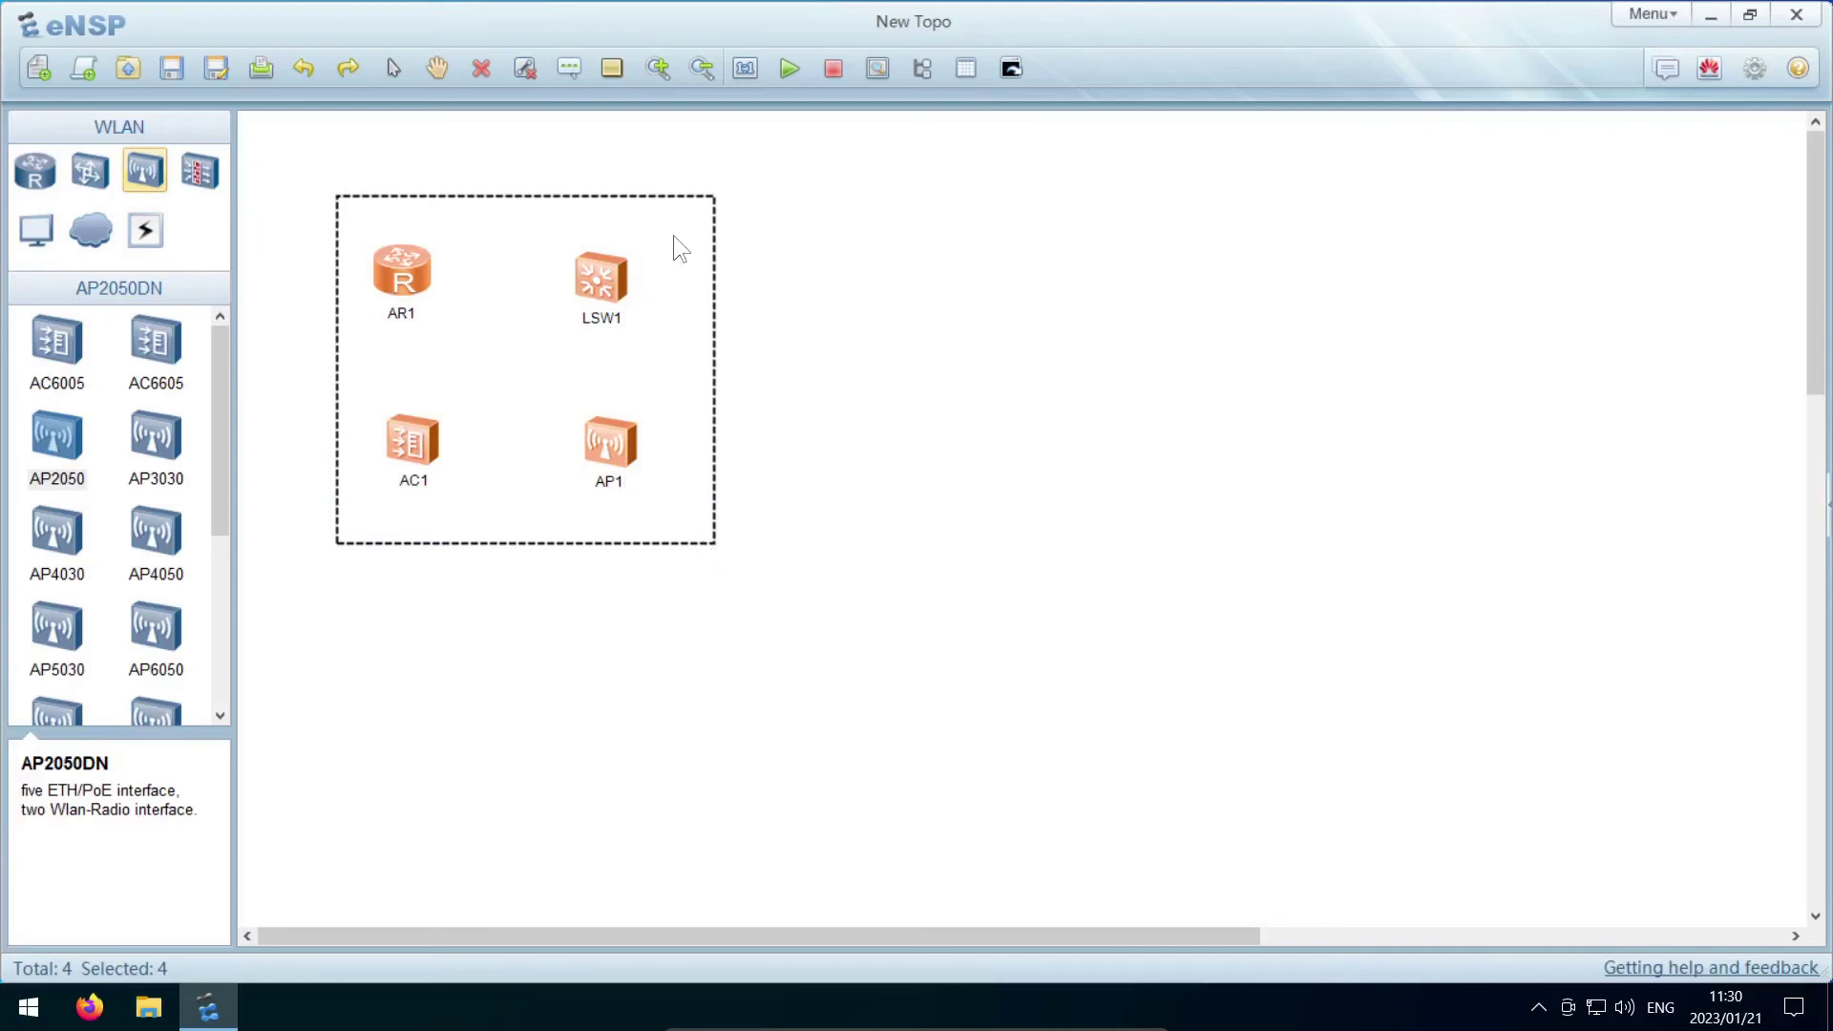
pyautogui.click(798, 72)
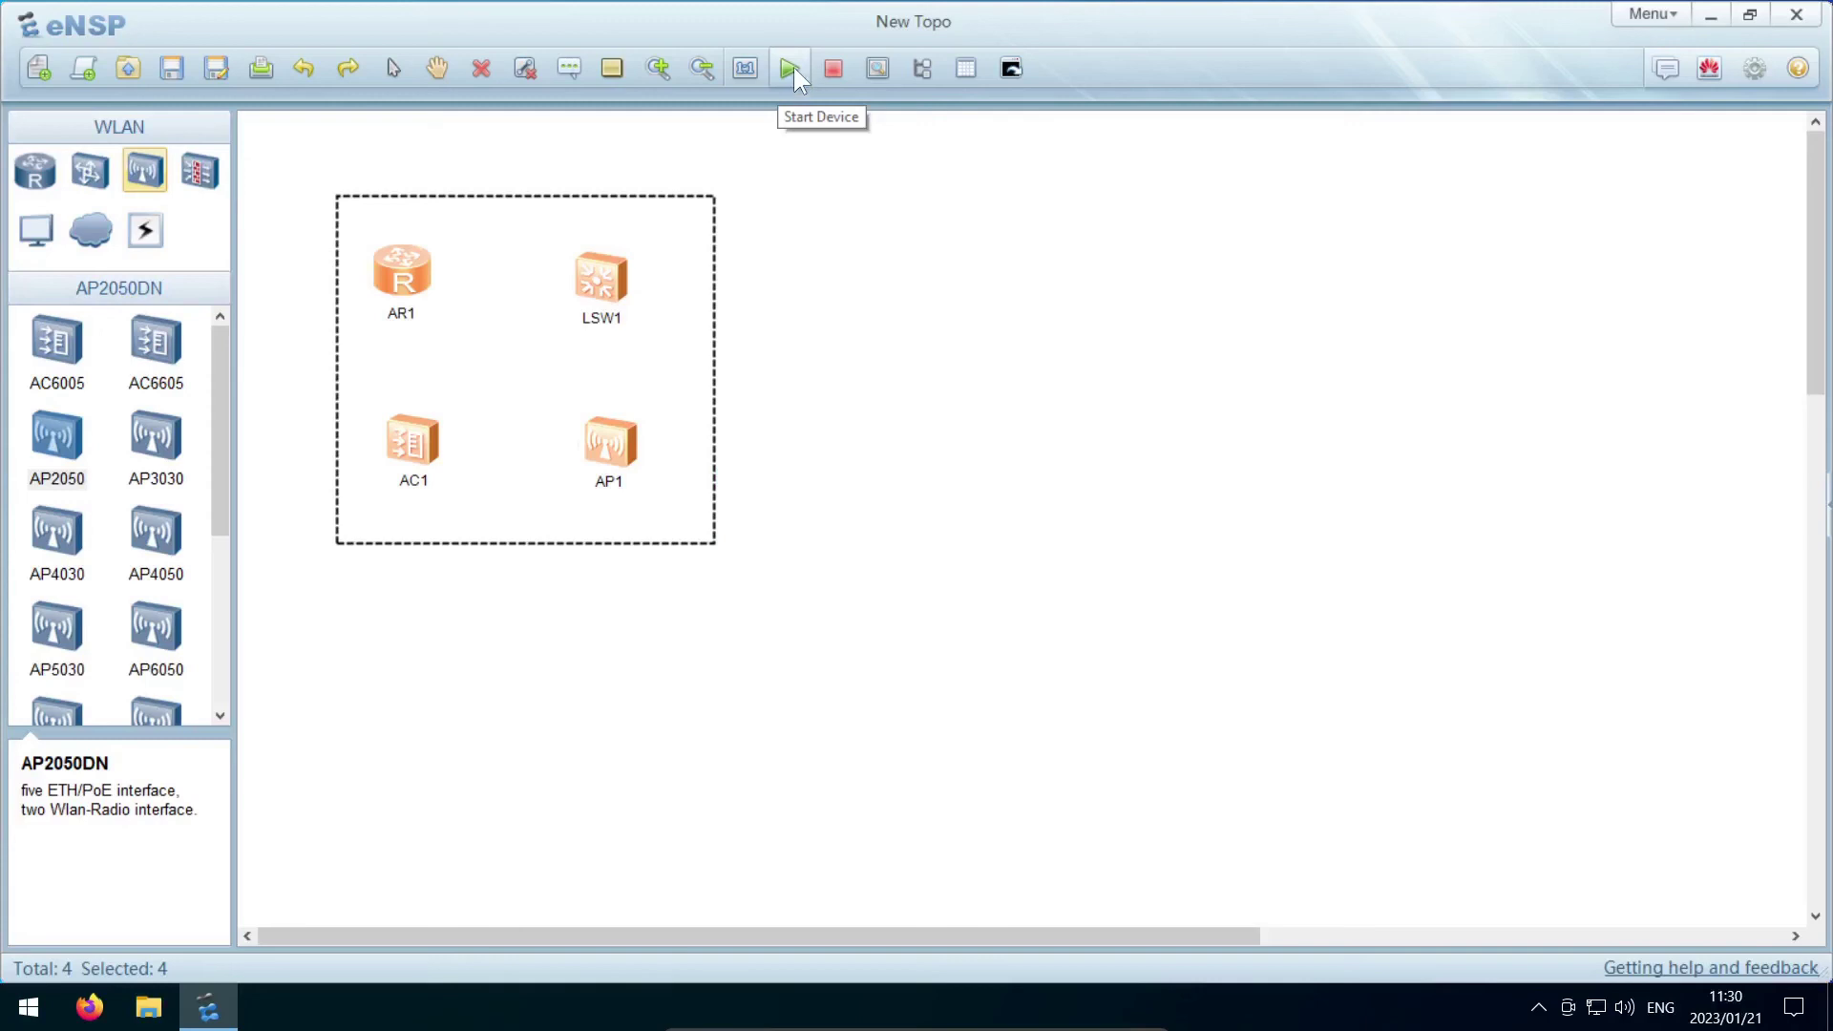
# Allow ensp_switch through the firewall on private networks and open router AR1's CLI console
pyautogui.click(838, 242)
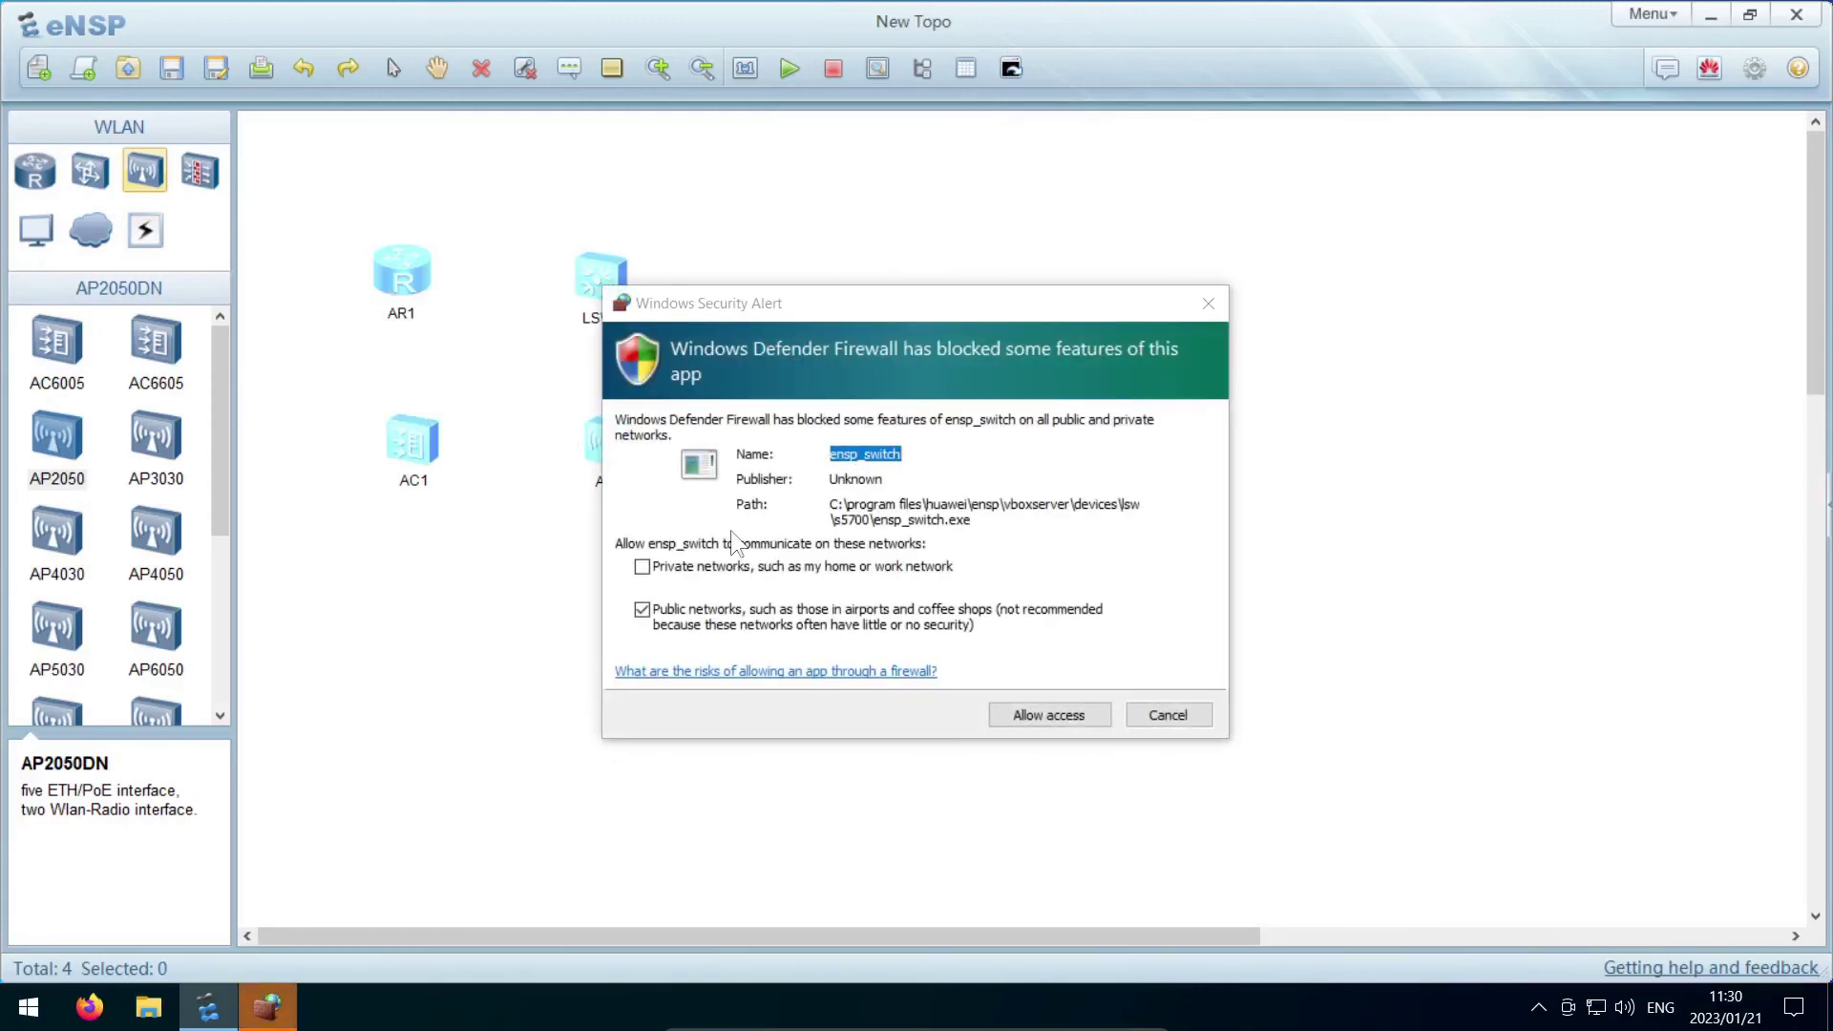
pyautogui.click(641, 566)
pyautogui.click(1006, 720)
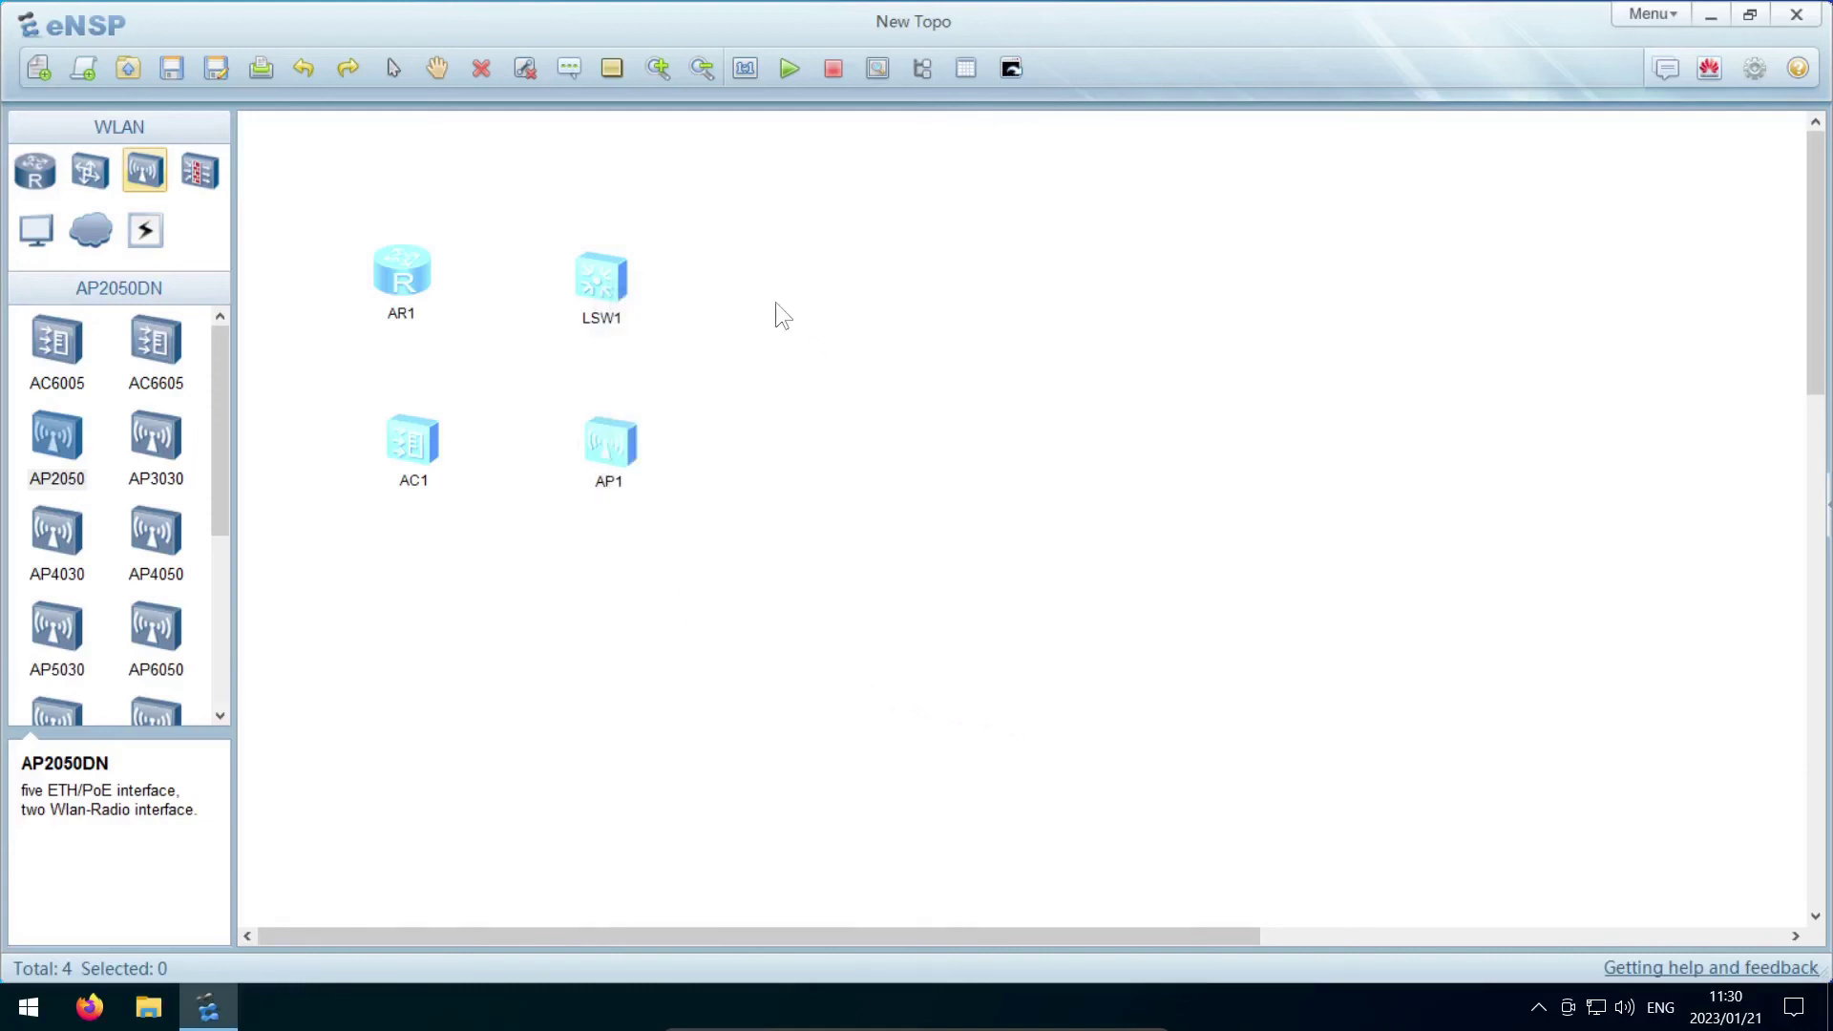
pyautogui.rightClick(386, 271)
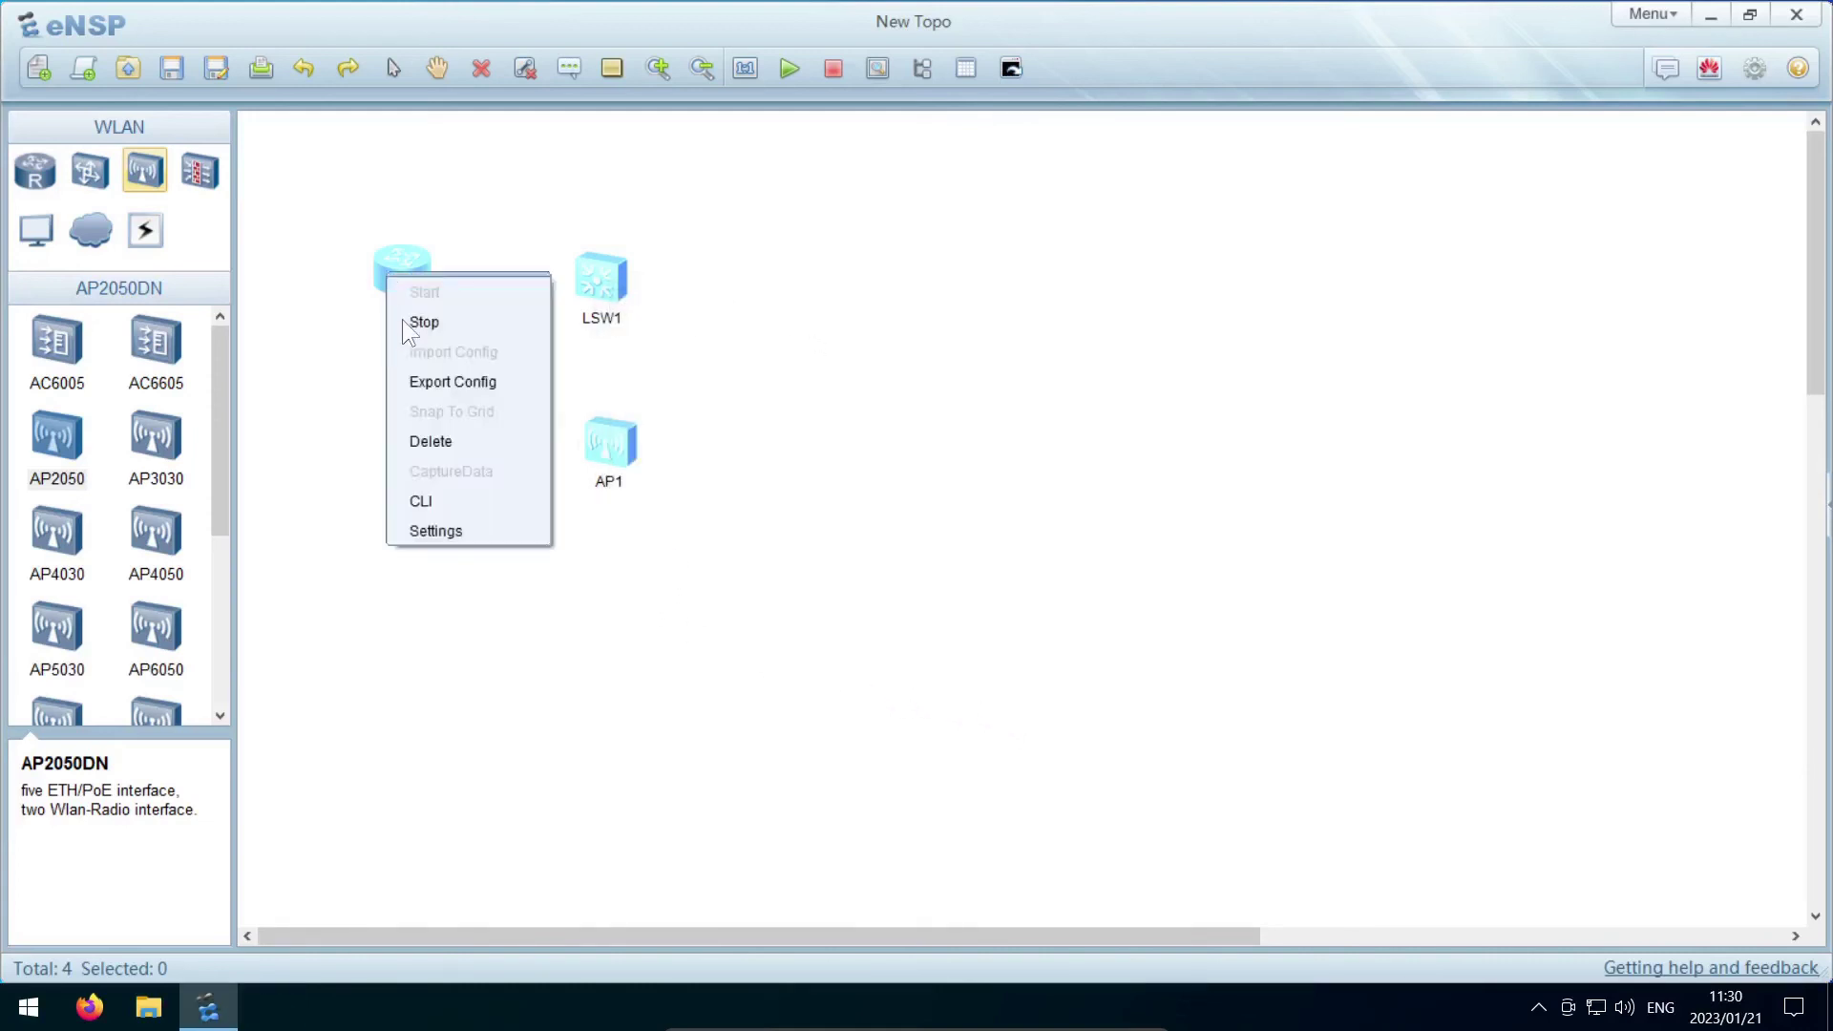
pyautogui.click(447, 498)
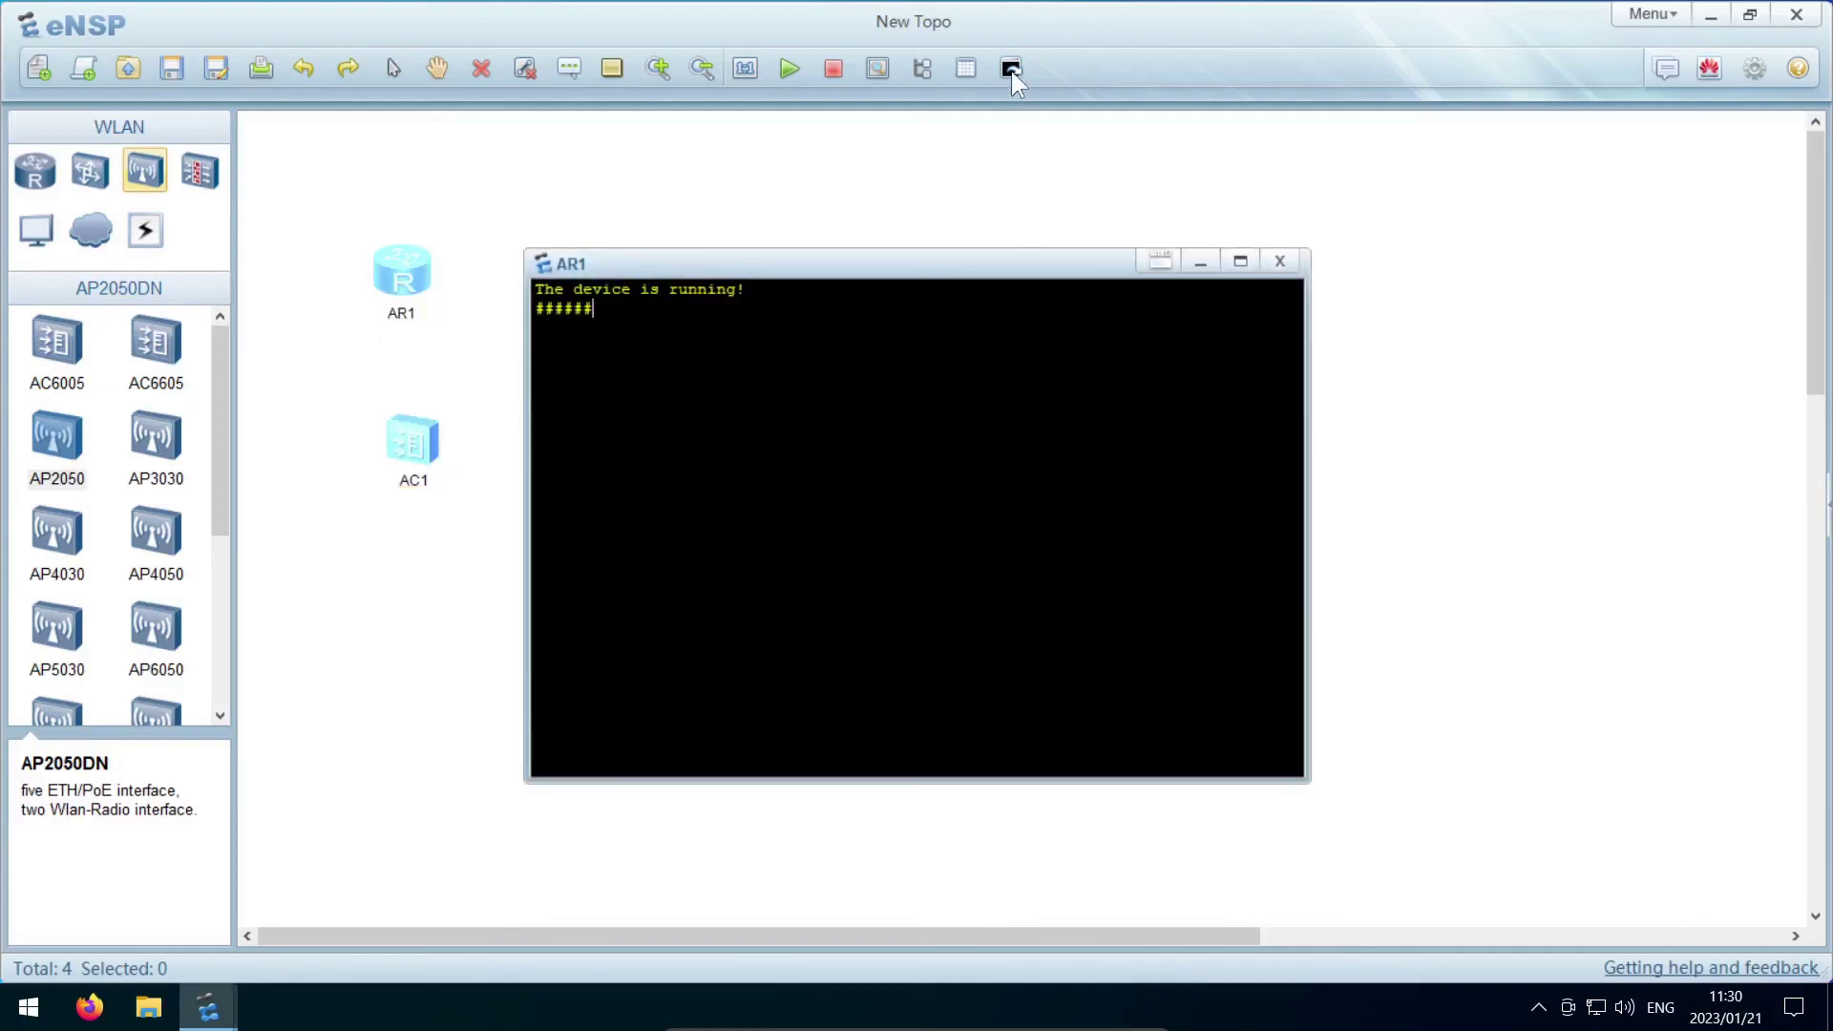
# Open consoles for all devices and arrange the AP1, AC1, LSW1 and AR1 windows apart
pyautogui.click(1008, 63)
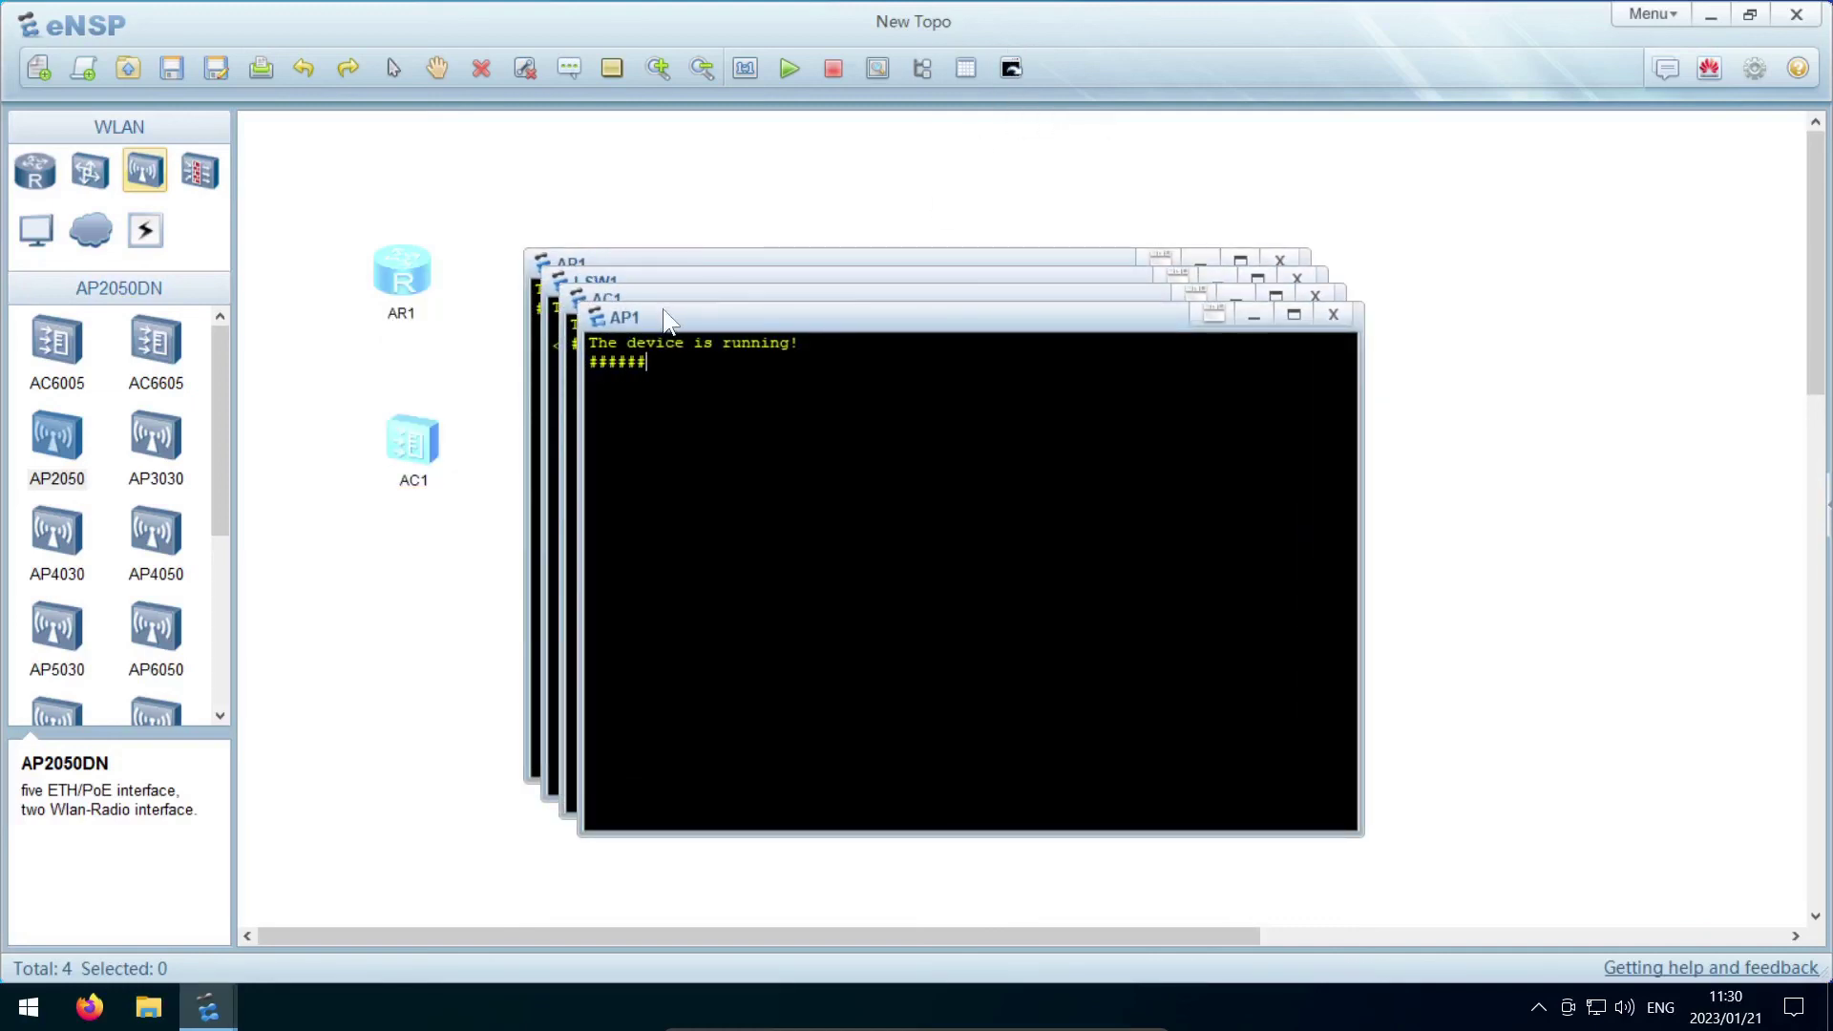
pyautogui.moveTo(668, 321); pyautogui.dragTo(157, 450)
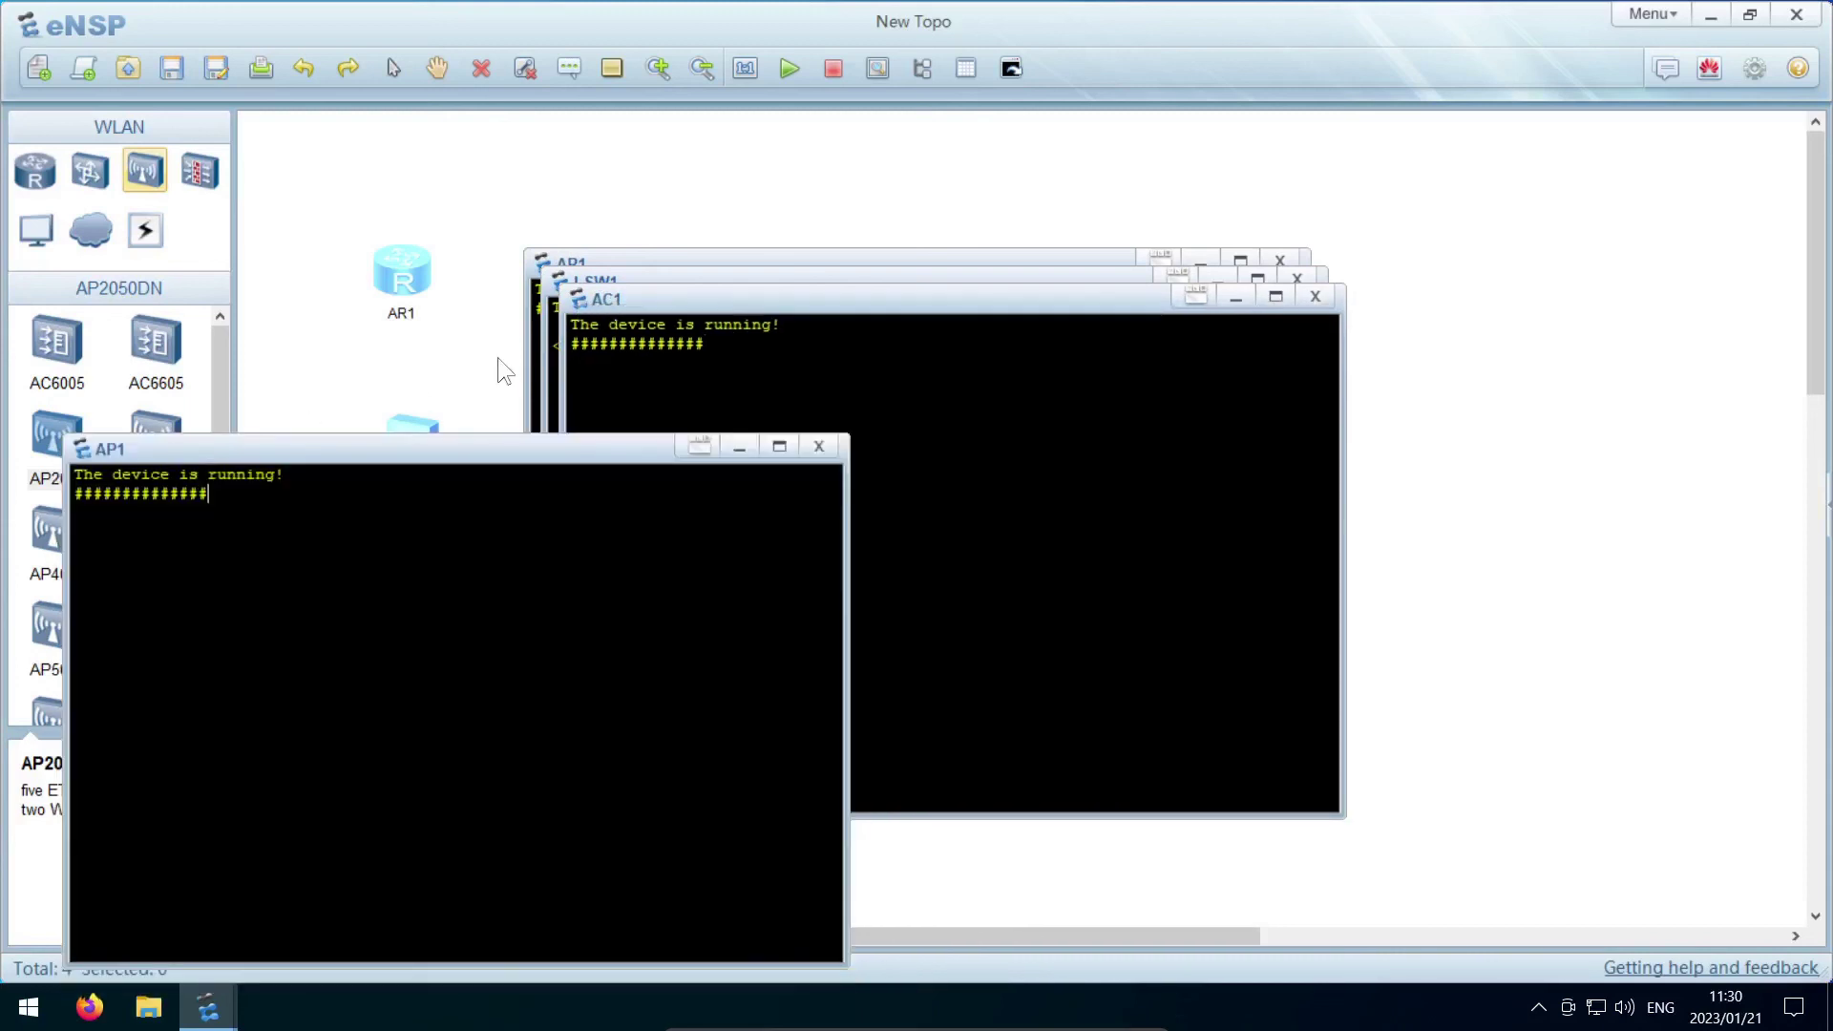
pyautogui.moveTo(643, 293); pyautogui.dragTo(1004, 437)
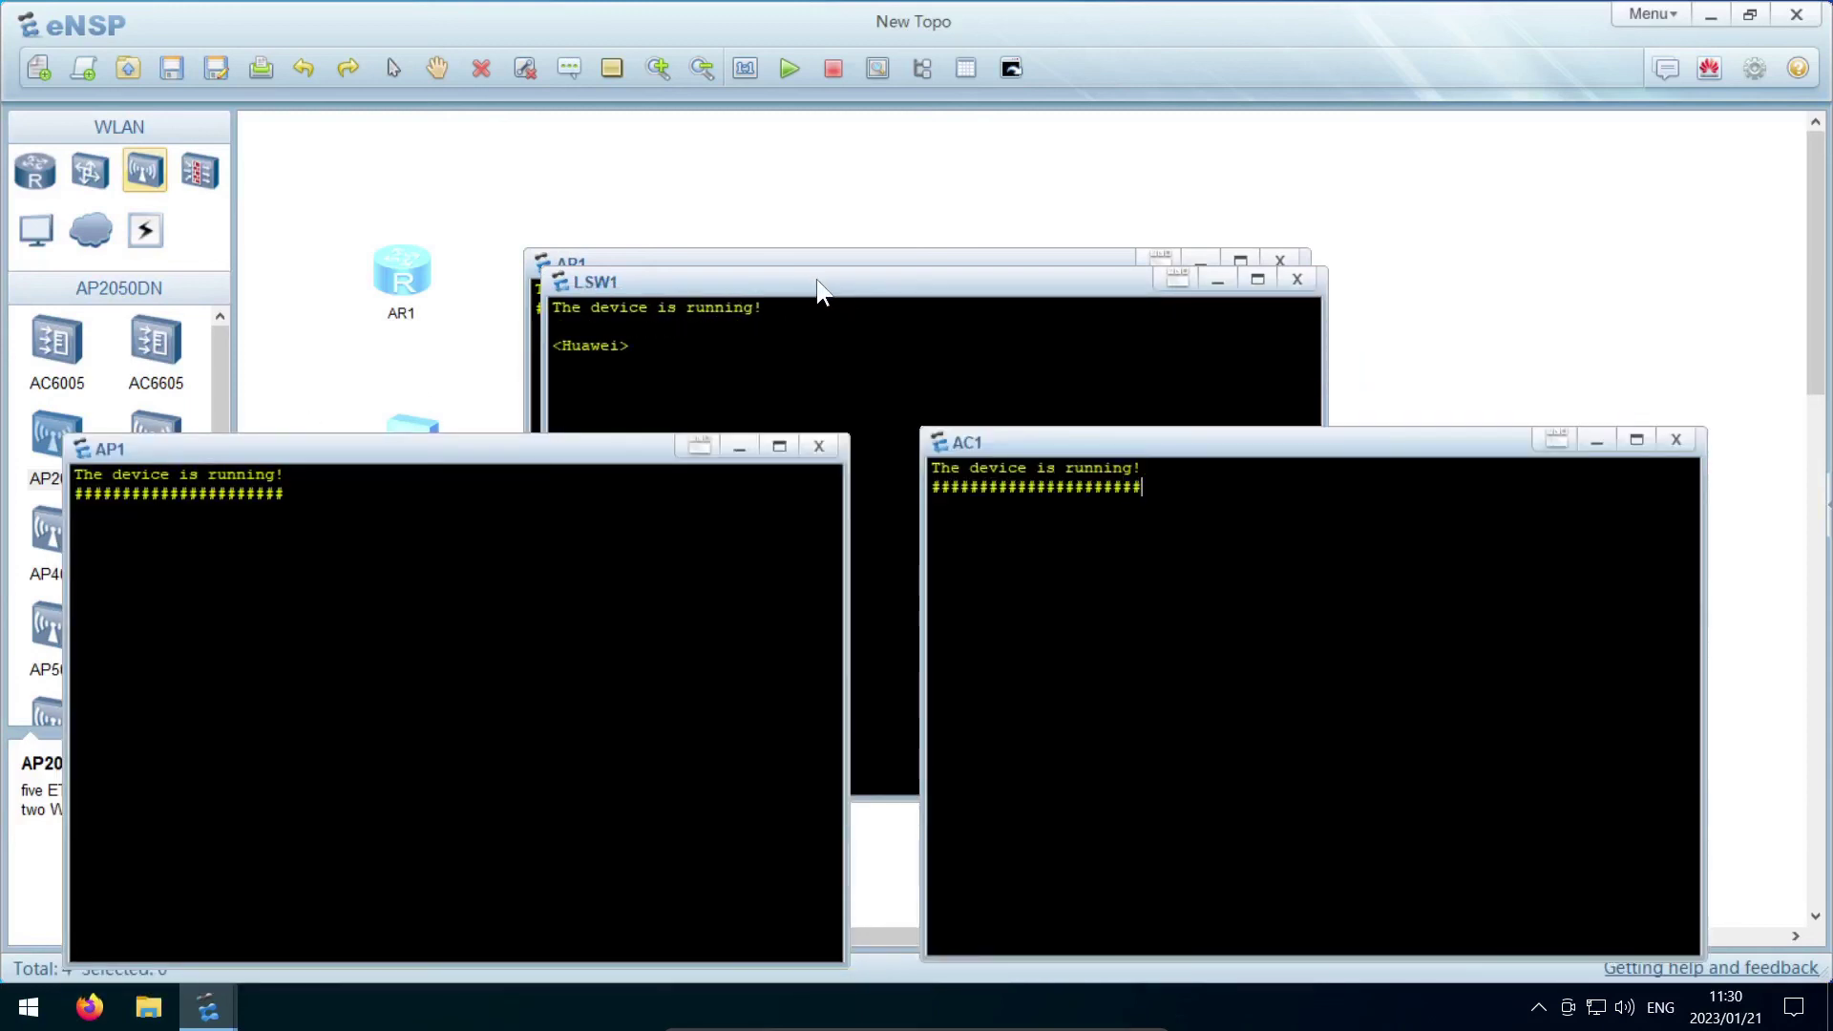
pyautogui.moveTo(812, 286); pyautogui.dragTo(1220, 41)
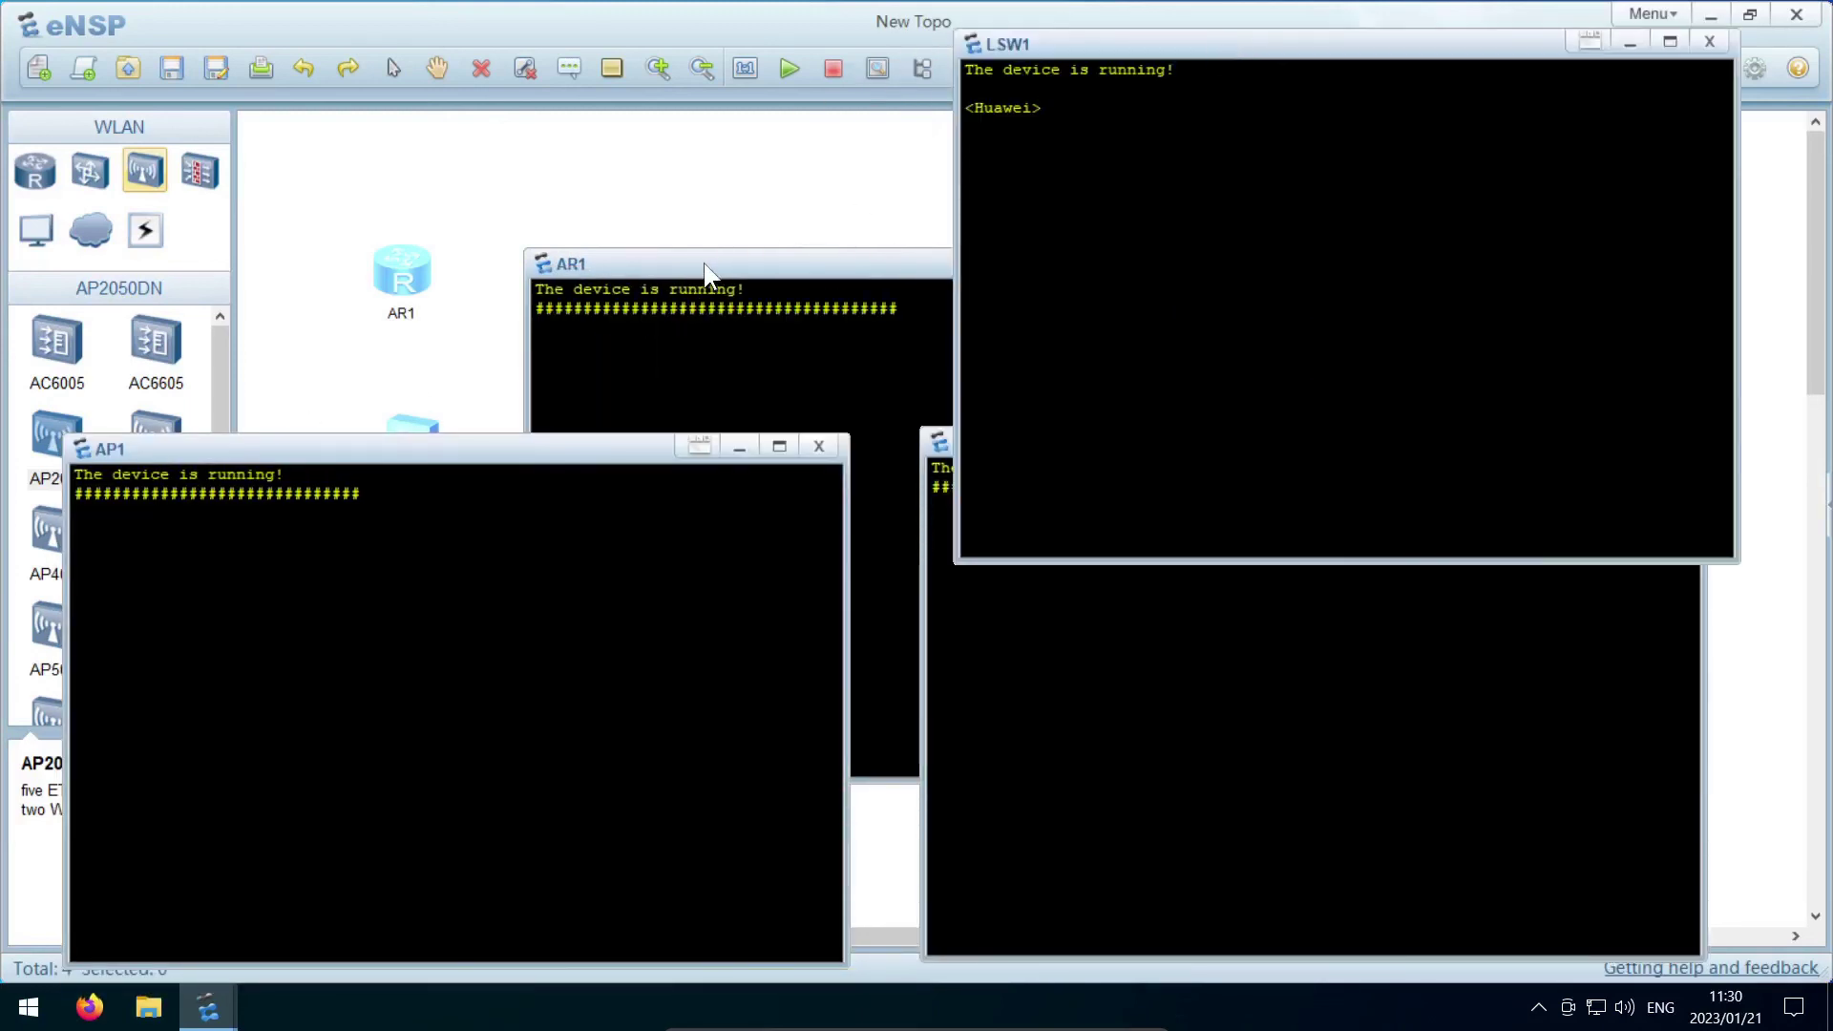
pyautogui.moveTo(707, 272); pyautogui.dragTo(279, 25)
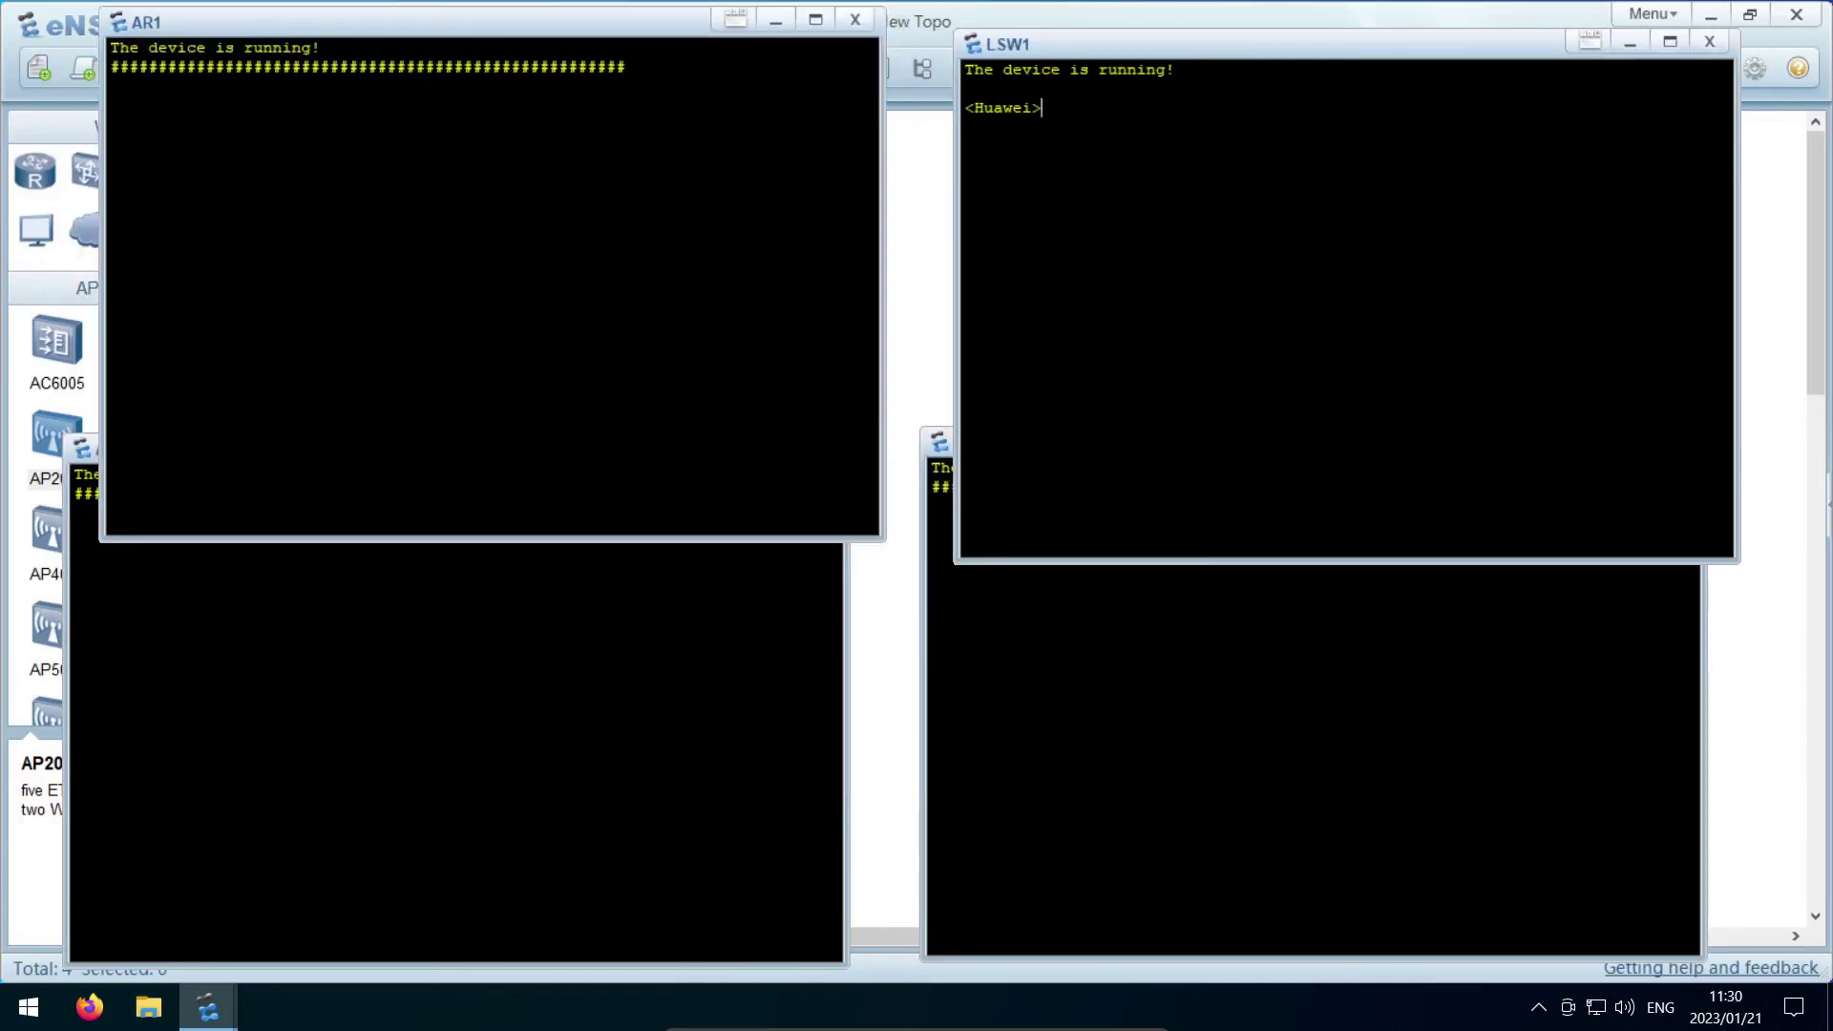
# Run display version on LSW1 and highlight its S5700 V200R001C00 version string
pyautogui.press('Return')
pyautogui.write('disp')
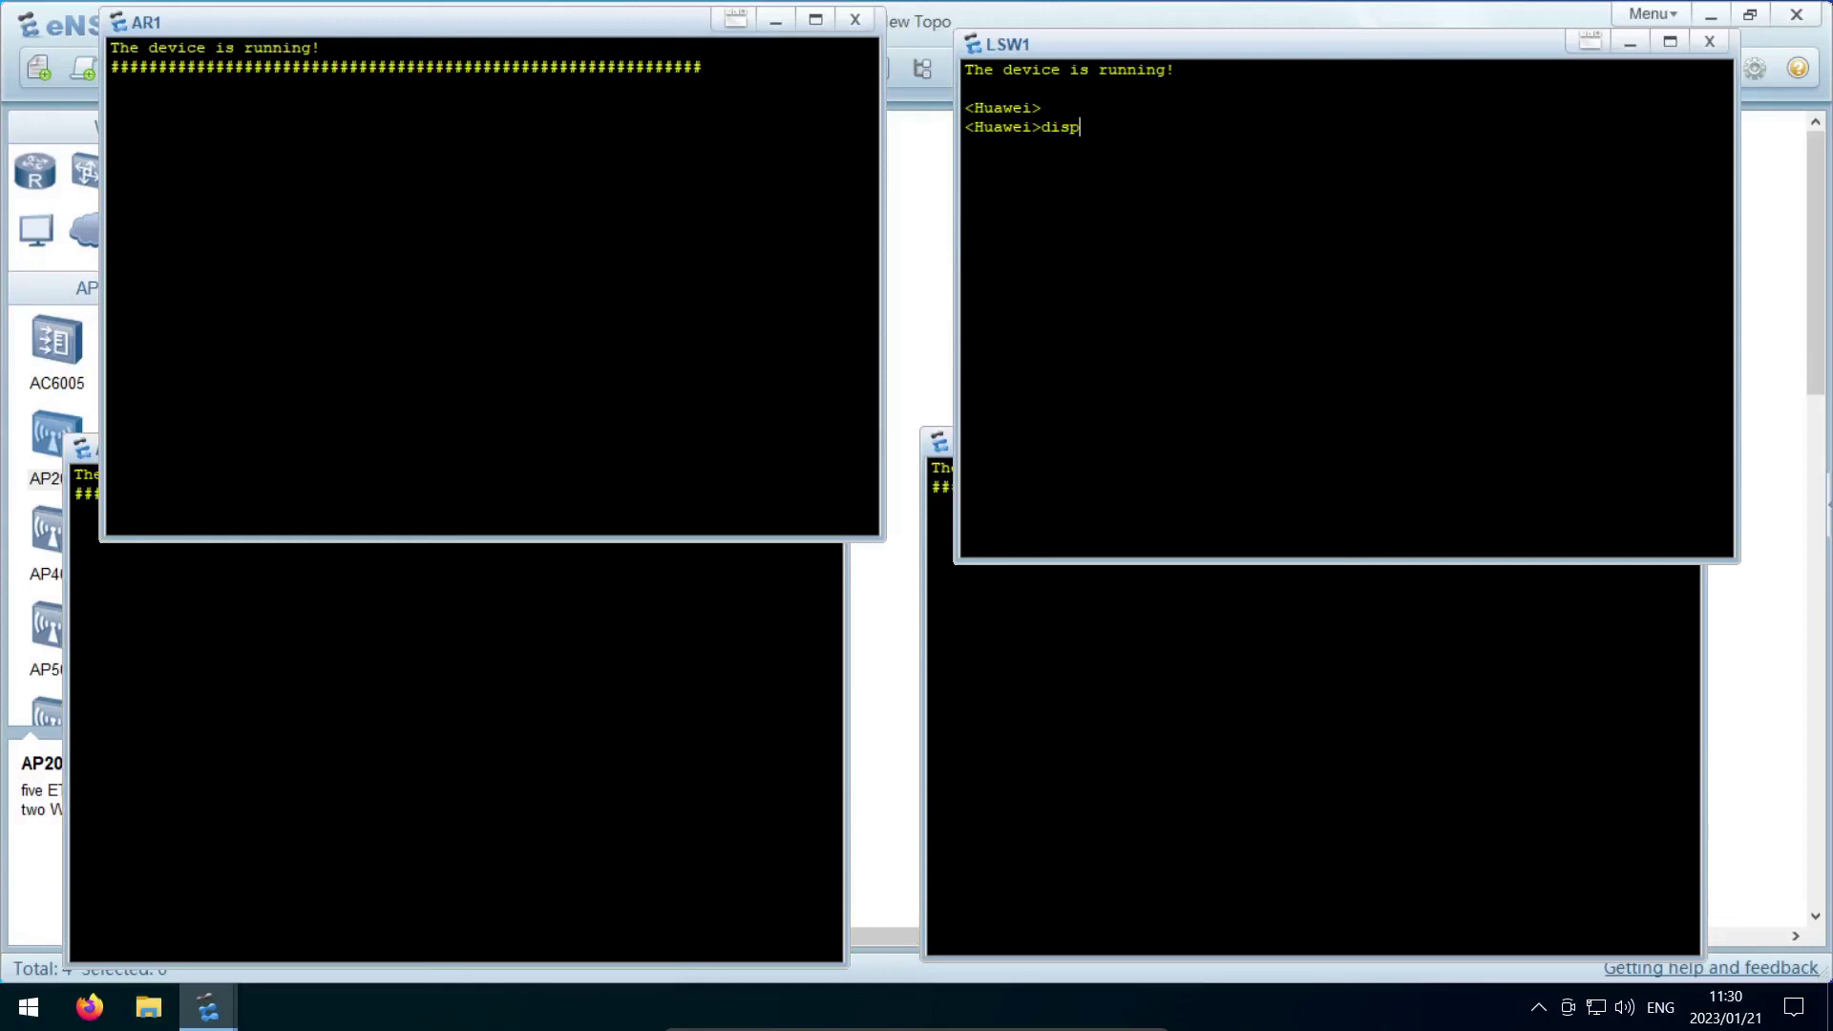
pyautogui.write('lay version')
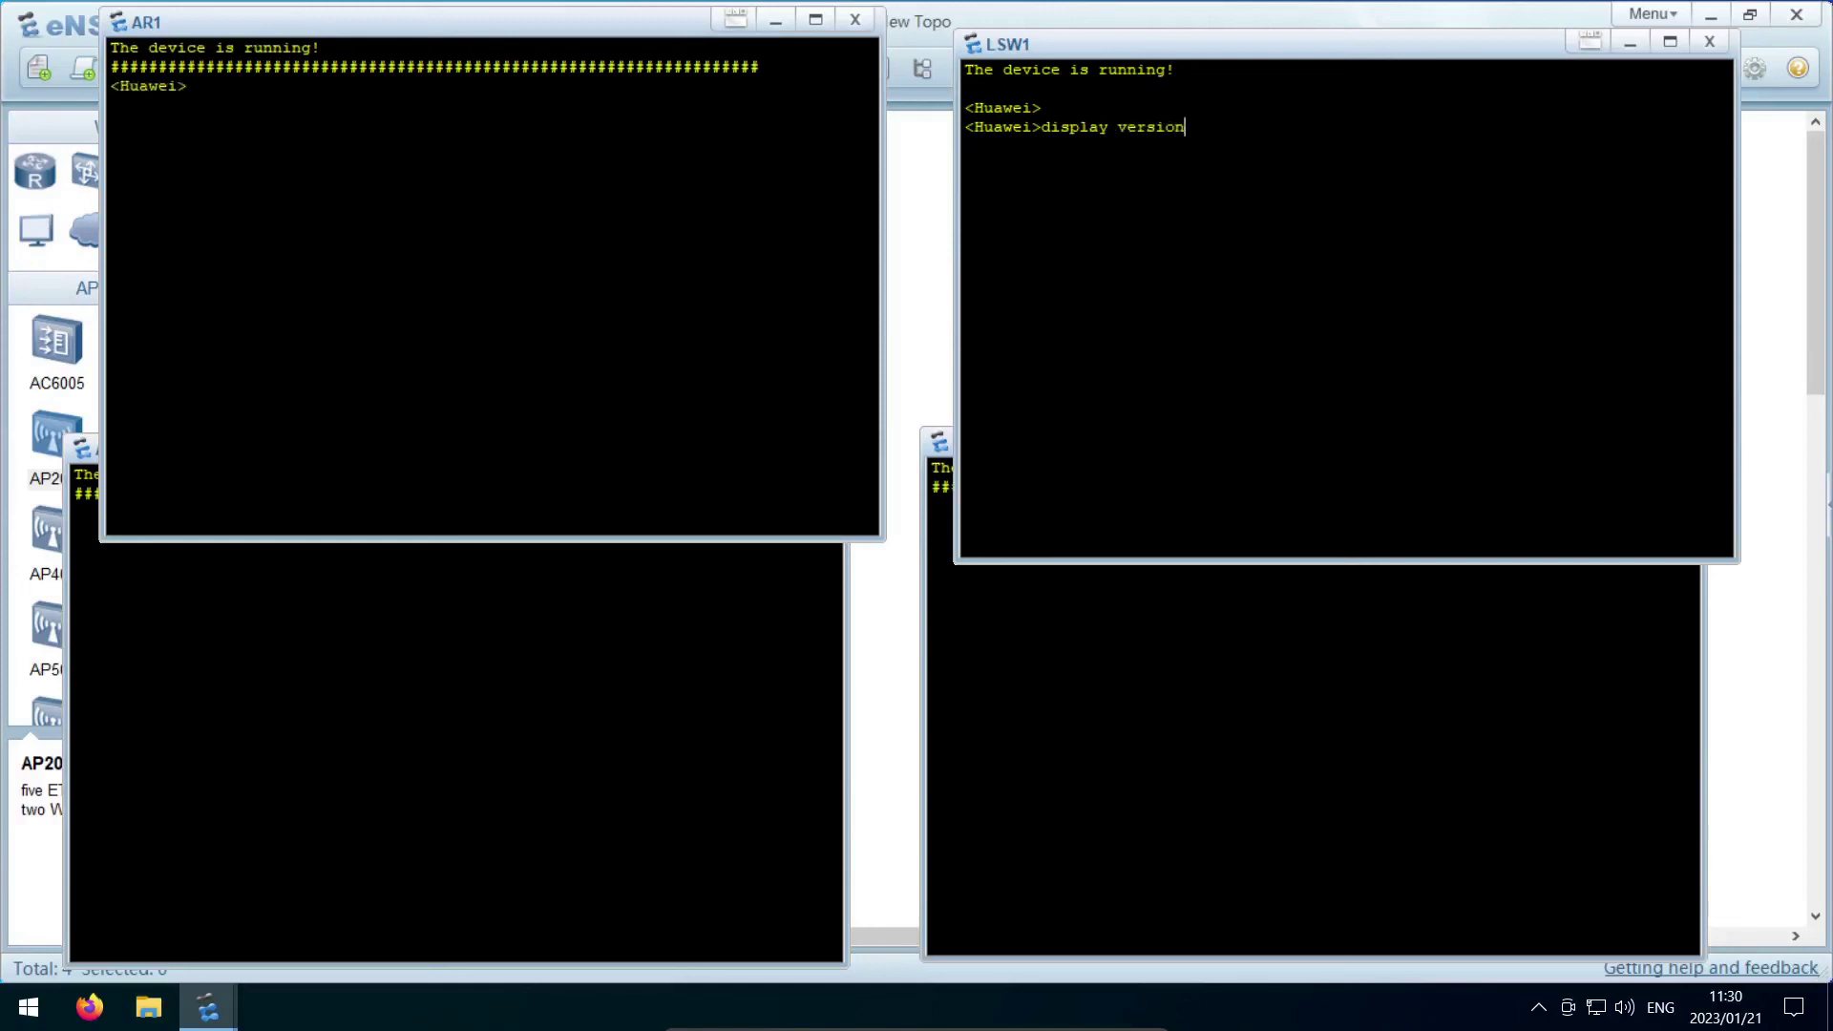
pyautogui.press('Return')
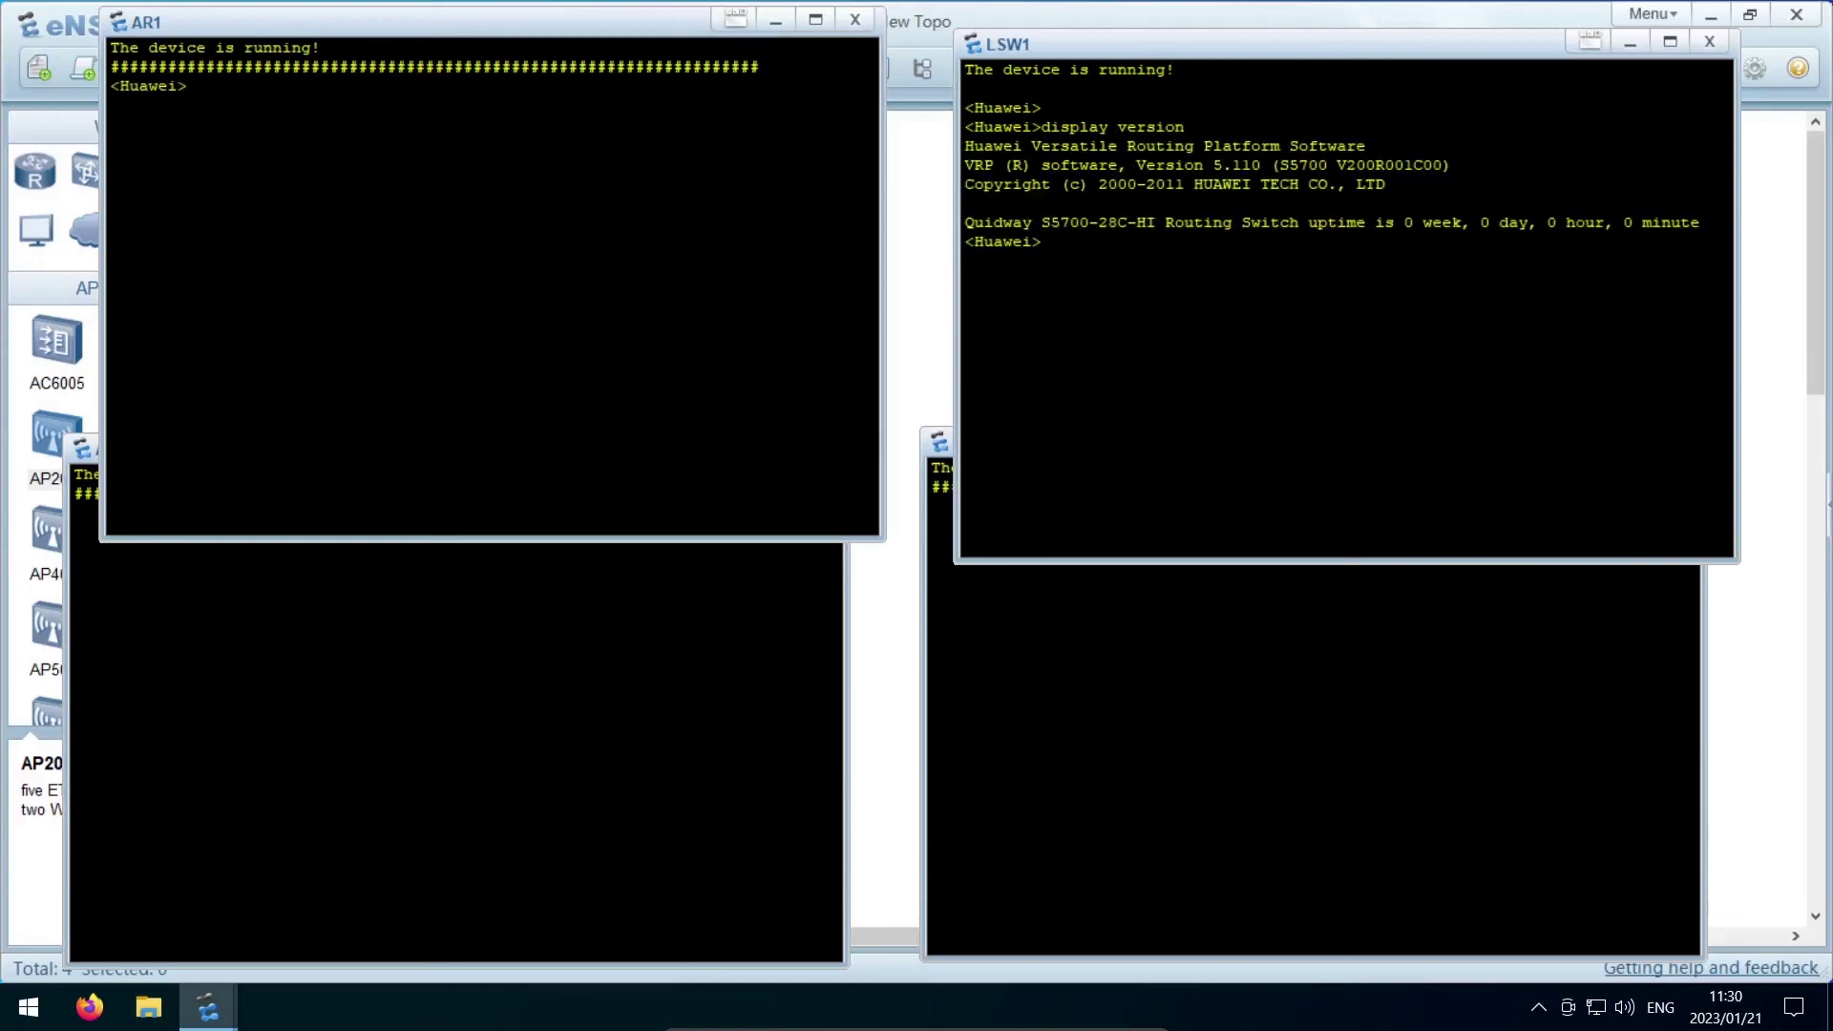
pyautogui.moveTo(1274, 165); pyautogui.dragTo(1459, 166)
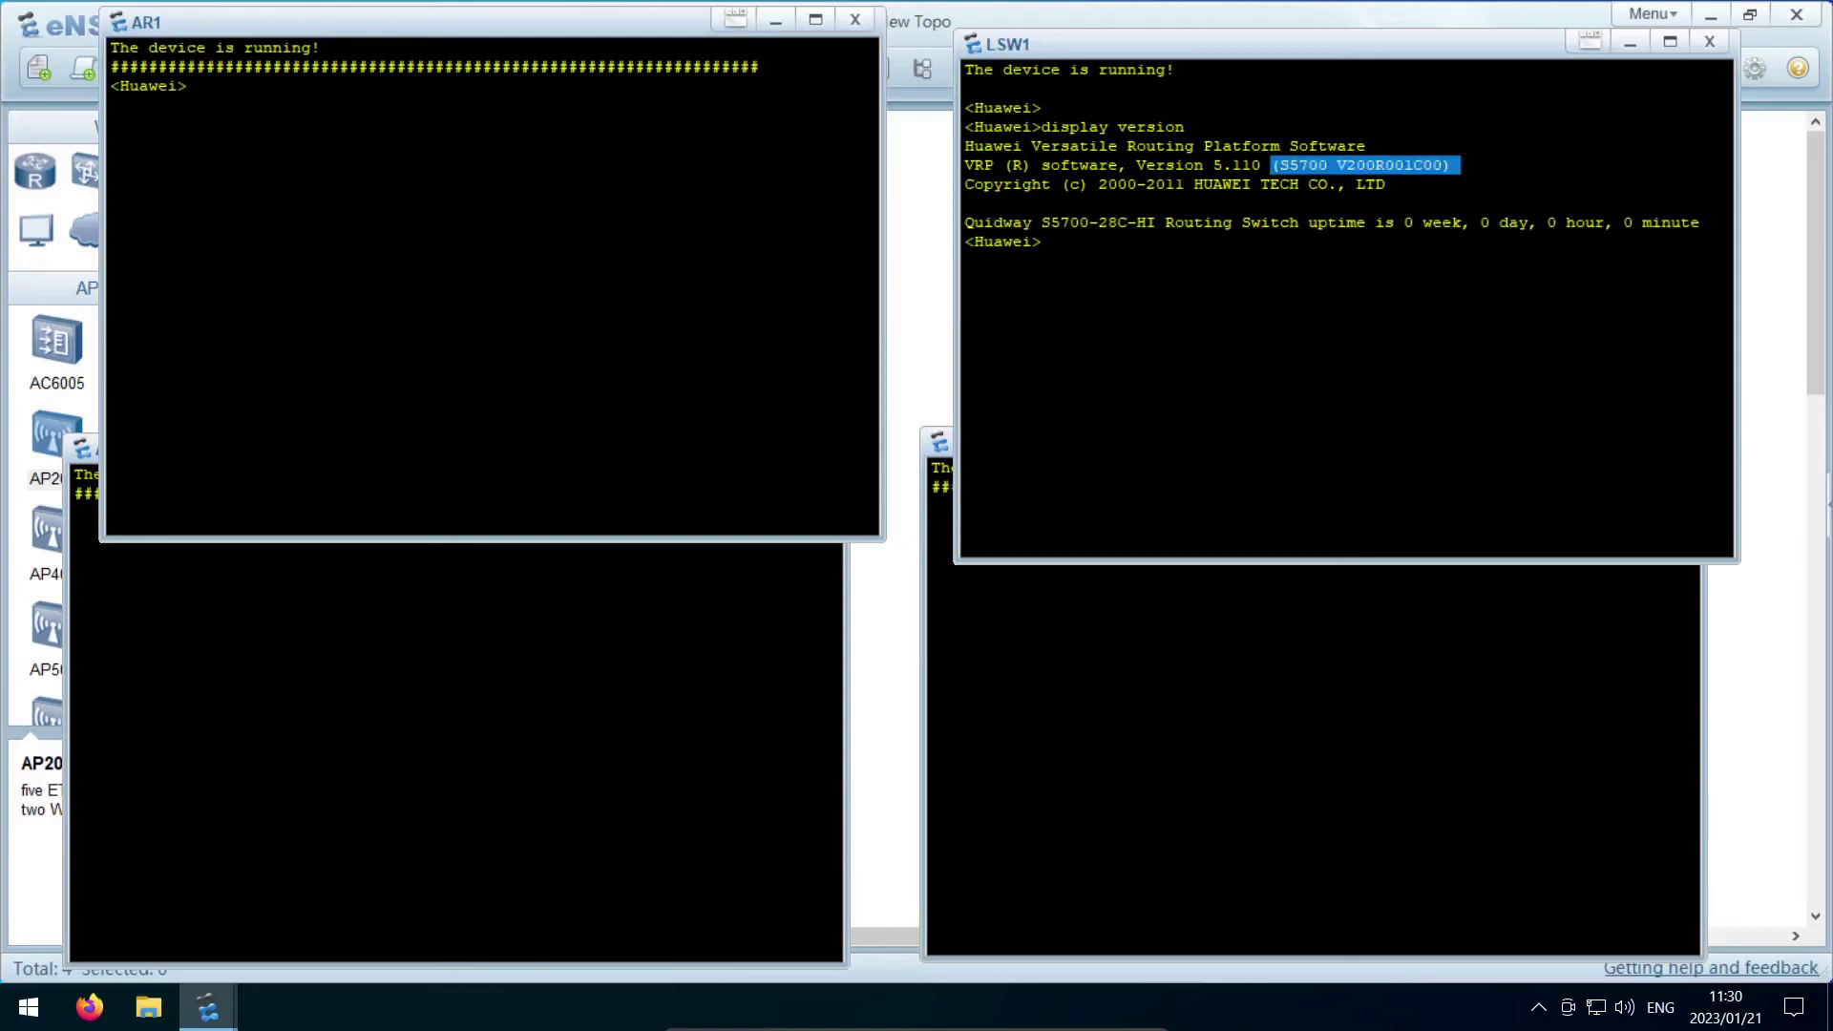
# Close LSW1's console, run display version on AR1 (VRP 5.130), then close AR1's console
pyautogui.click(1709, 42)
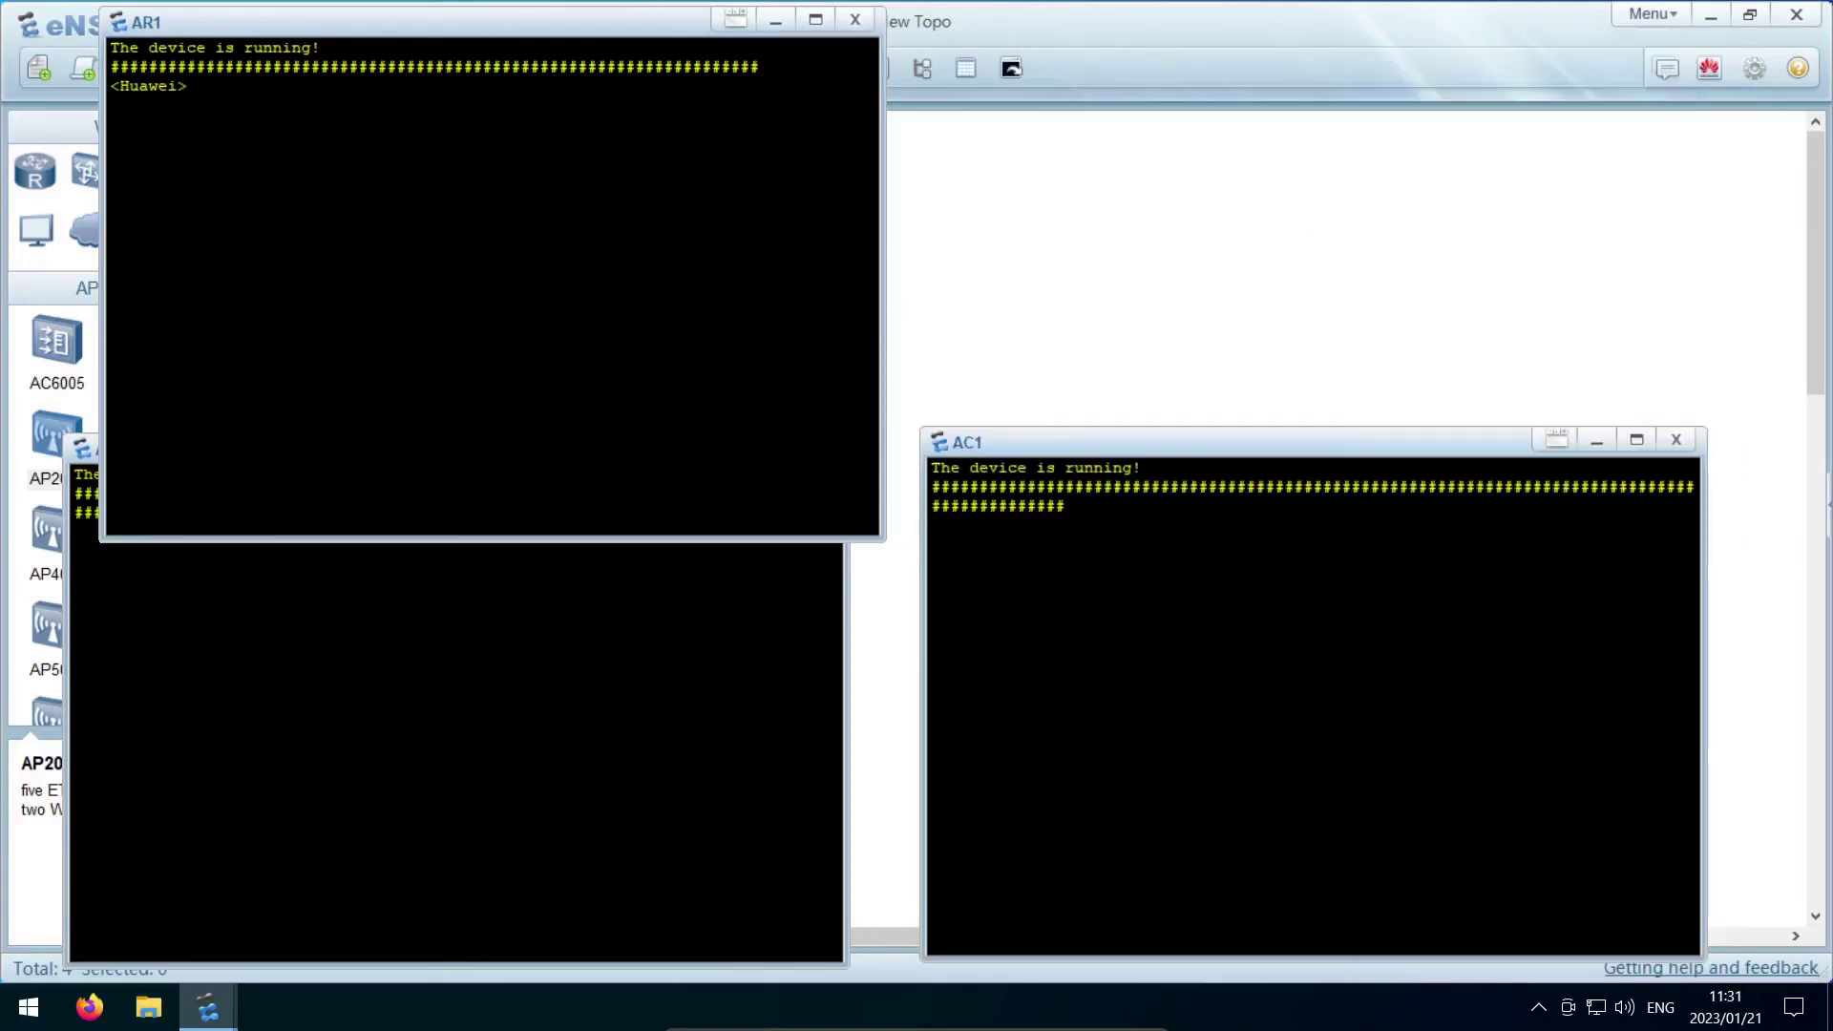
pyautogui.moveTo(301, 24); pyautogui.dragTo(700, 168)
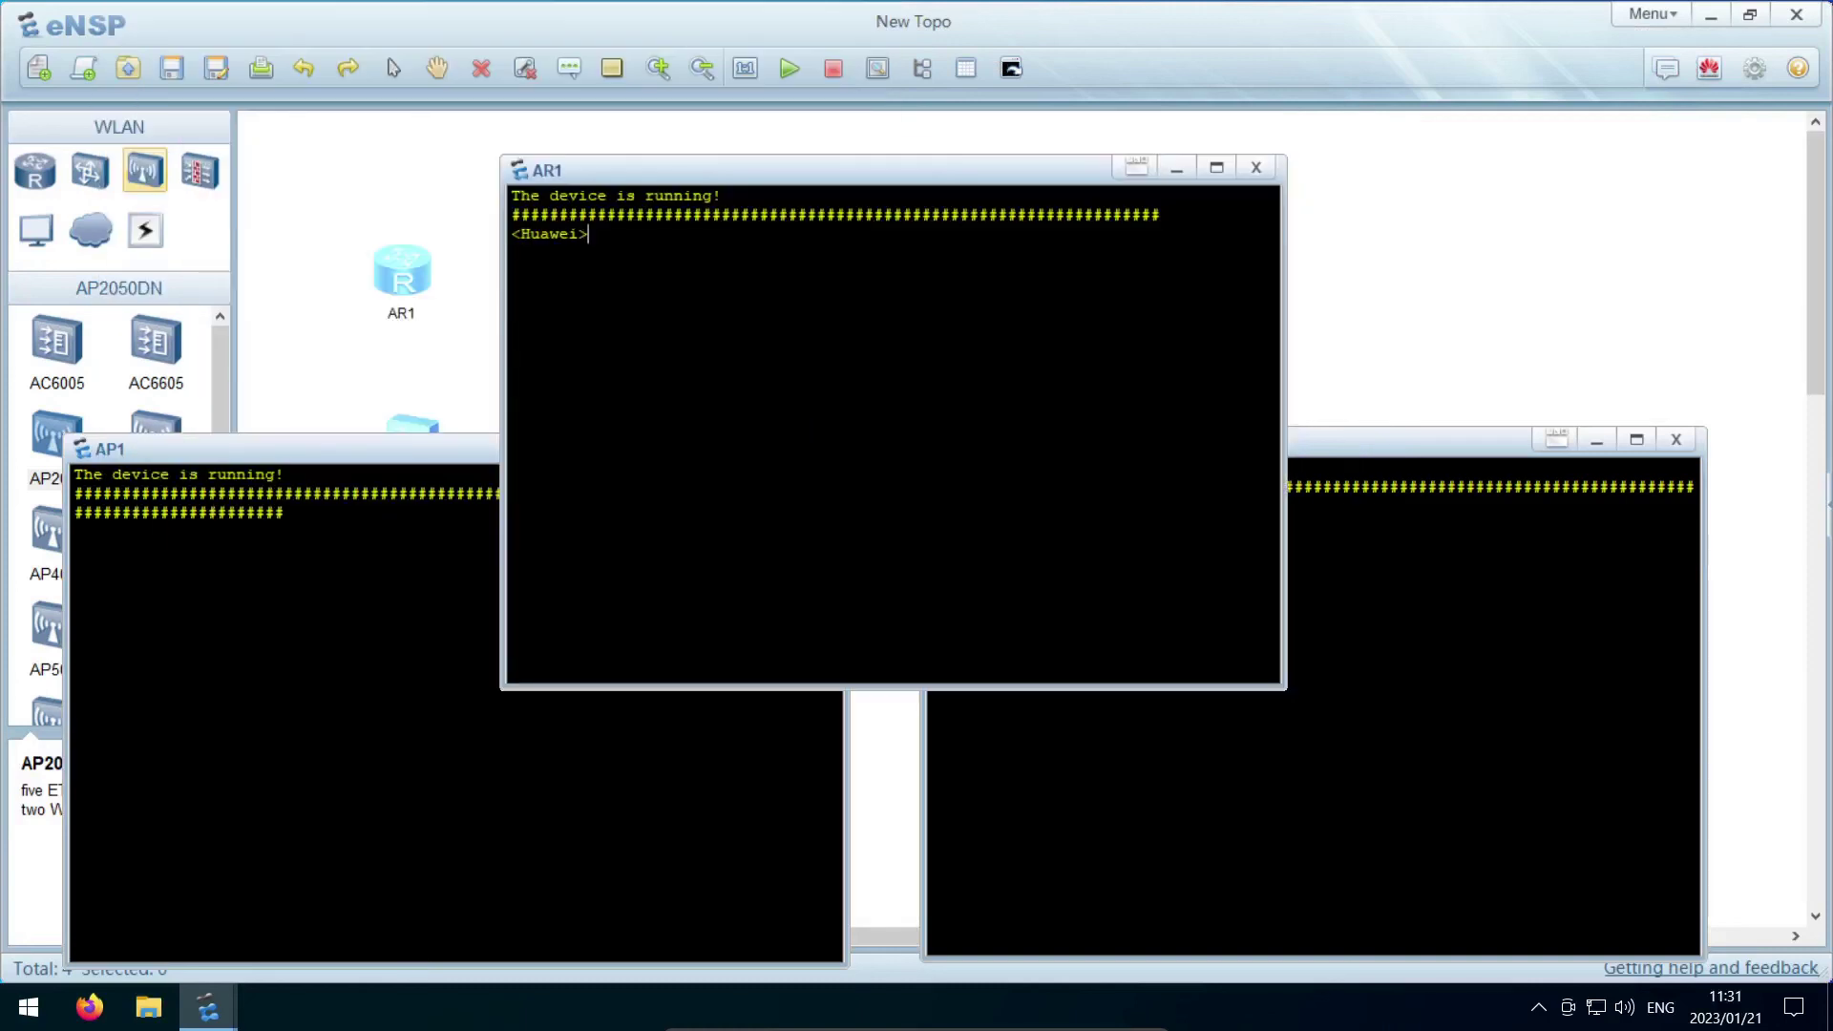
pyautogui.write('display version')
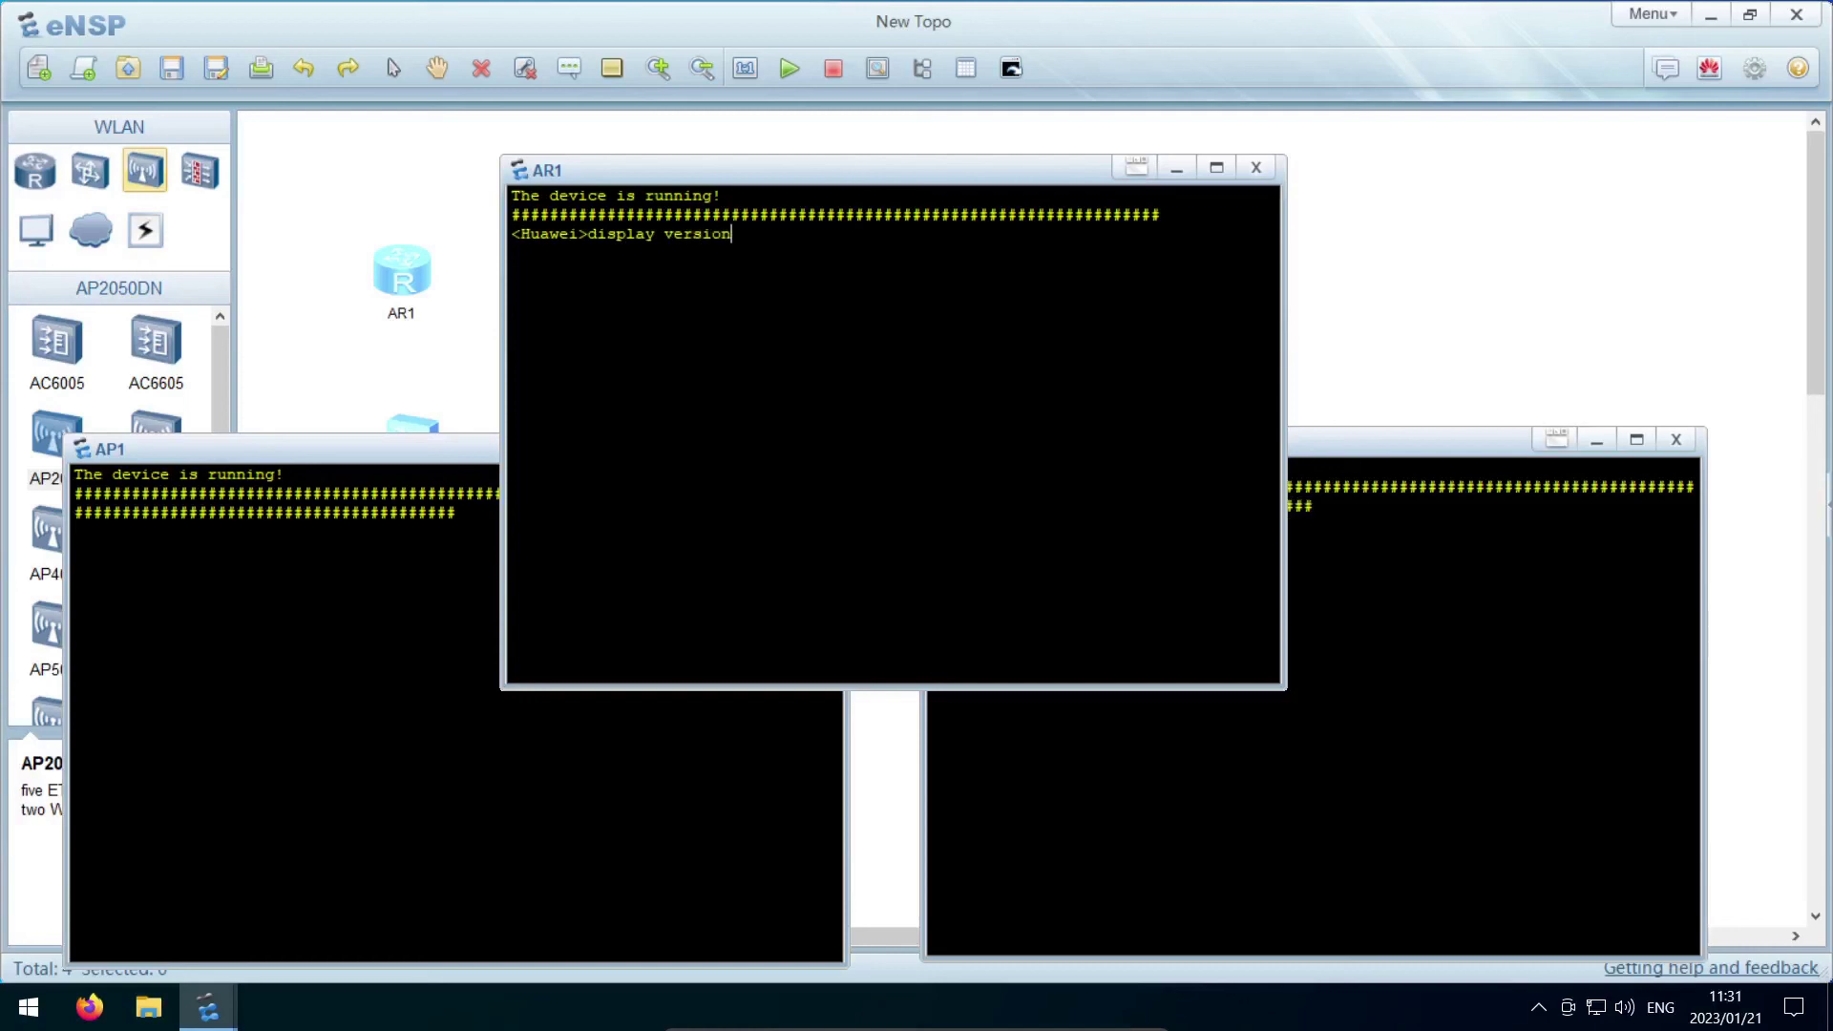
pyautogui.press('Return')
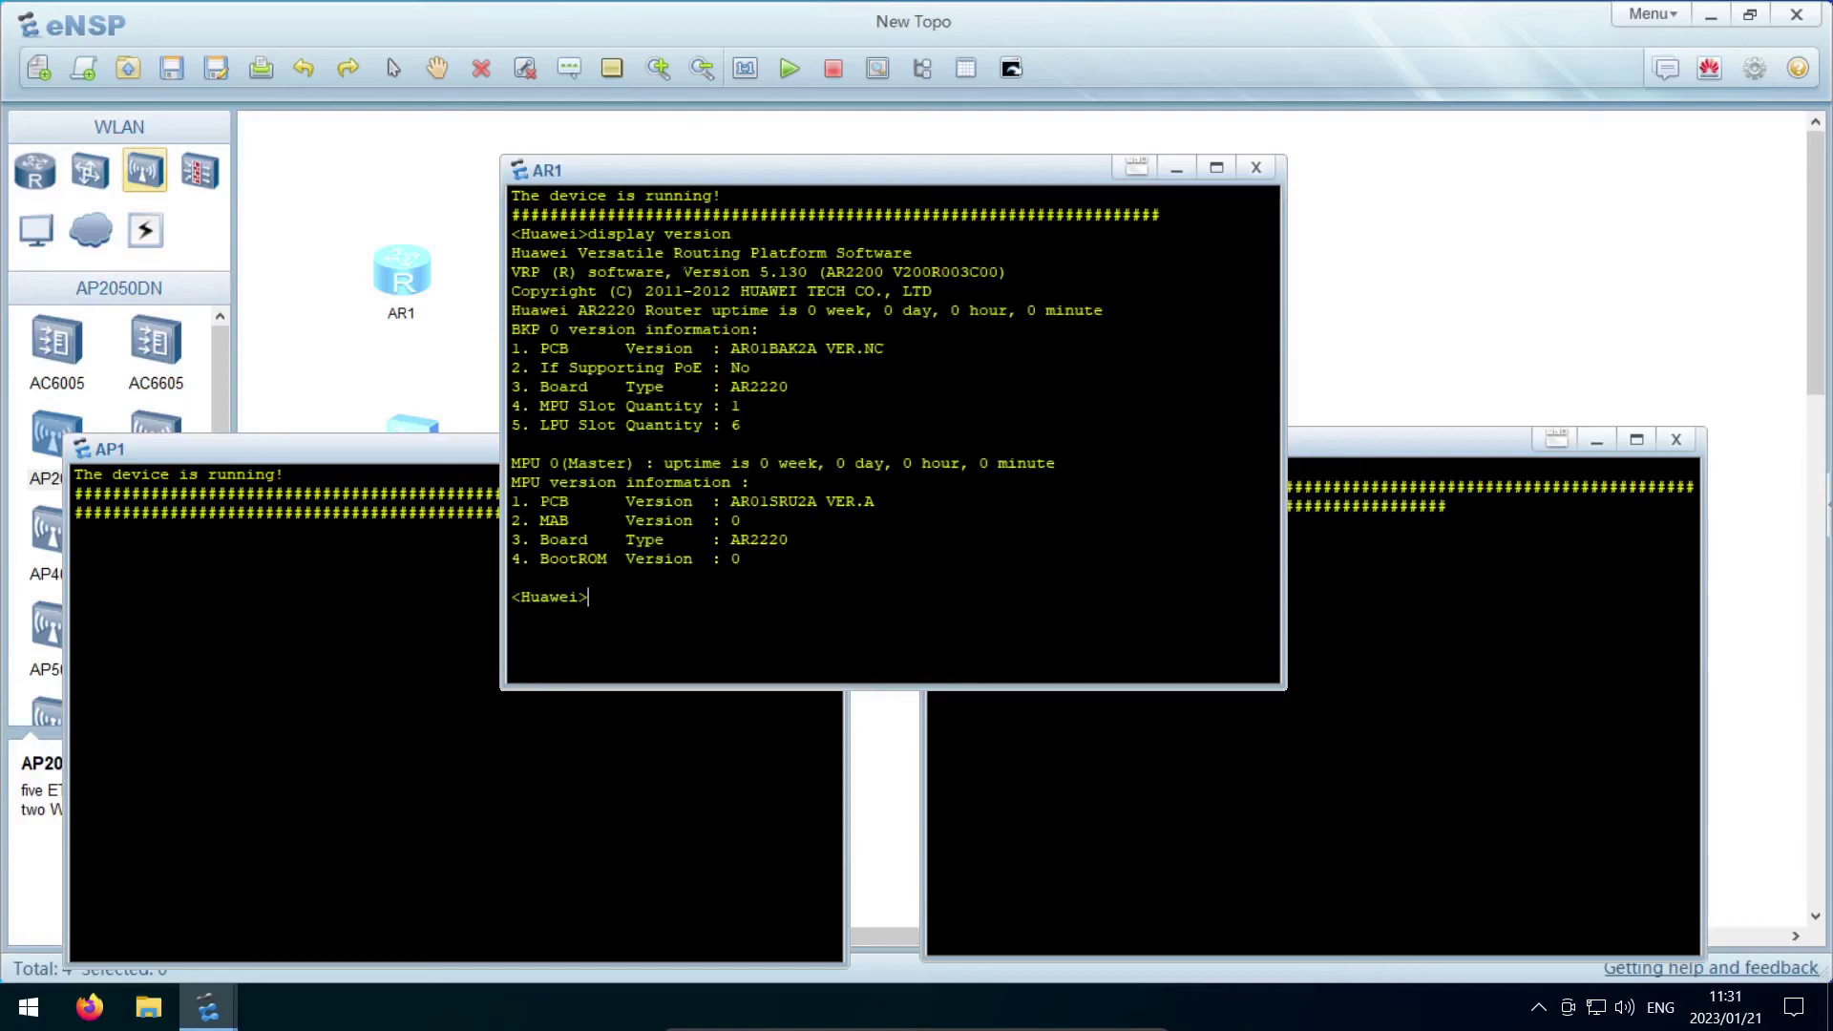
pyautogui.moveTo(512, 272); pyautogui.dragTo(1005, 272)
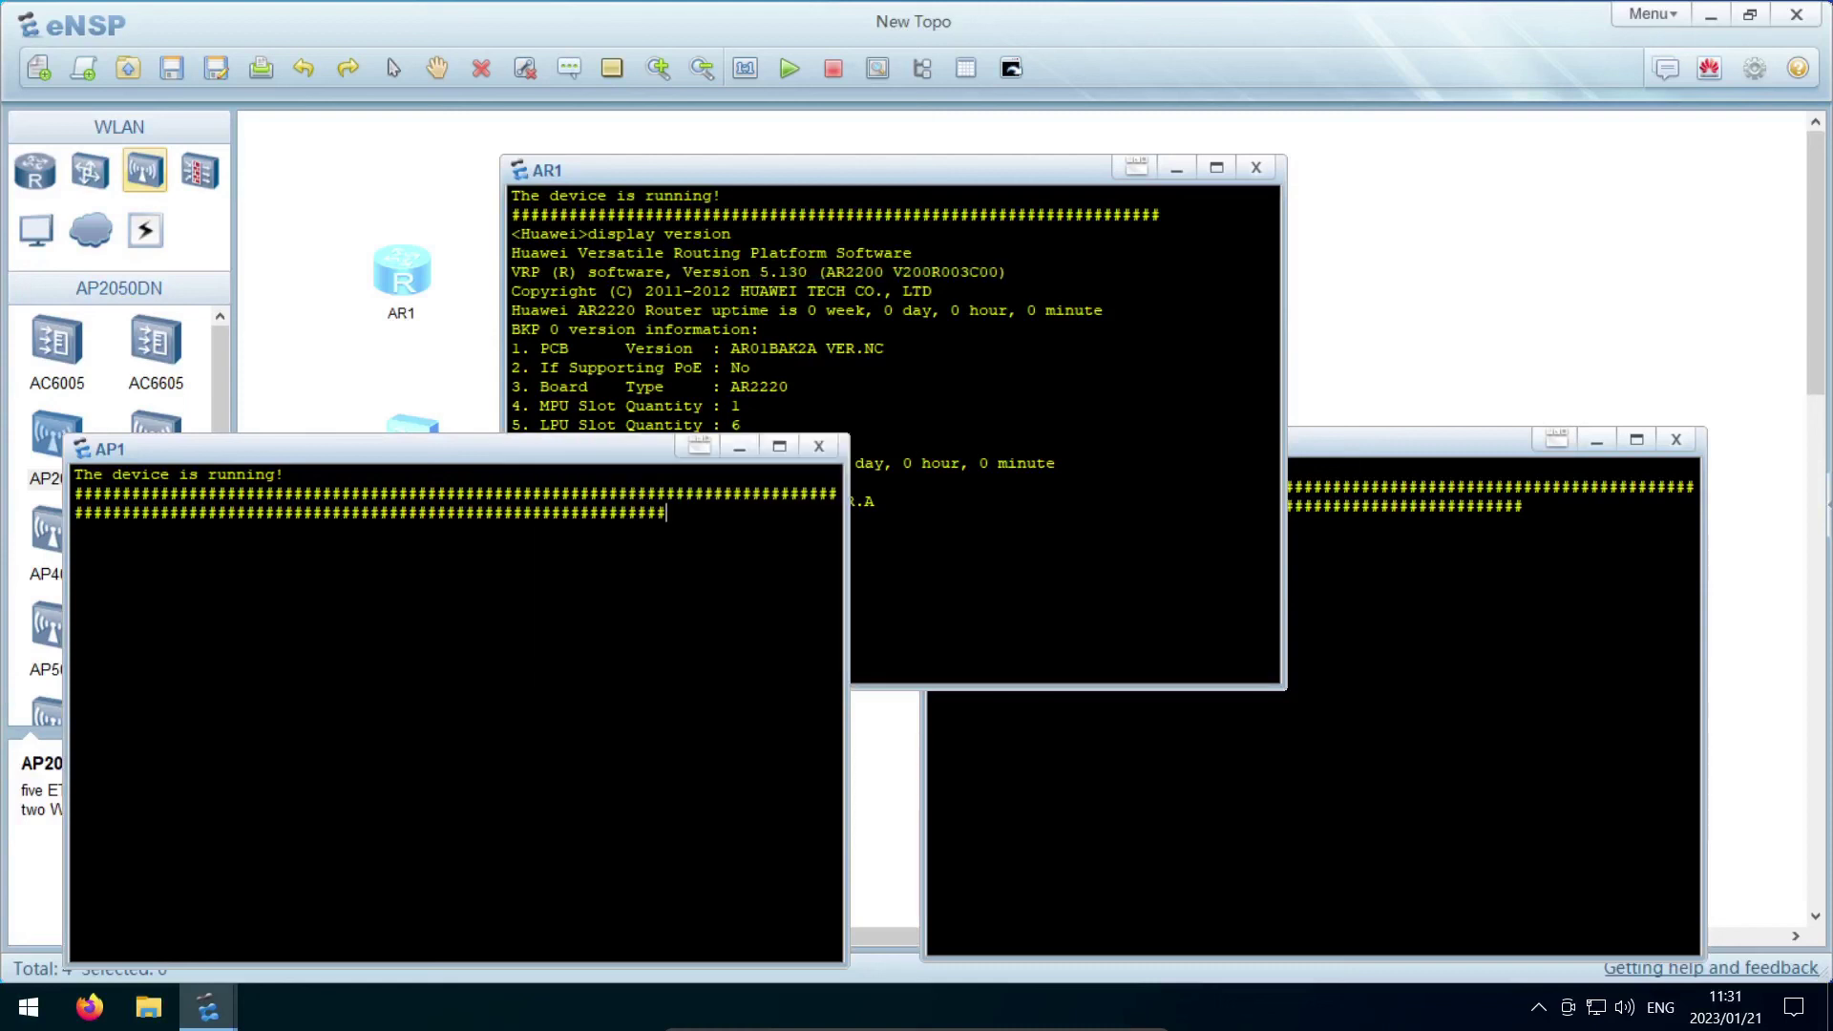
pyautogui.click(1255, 167)
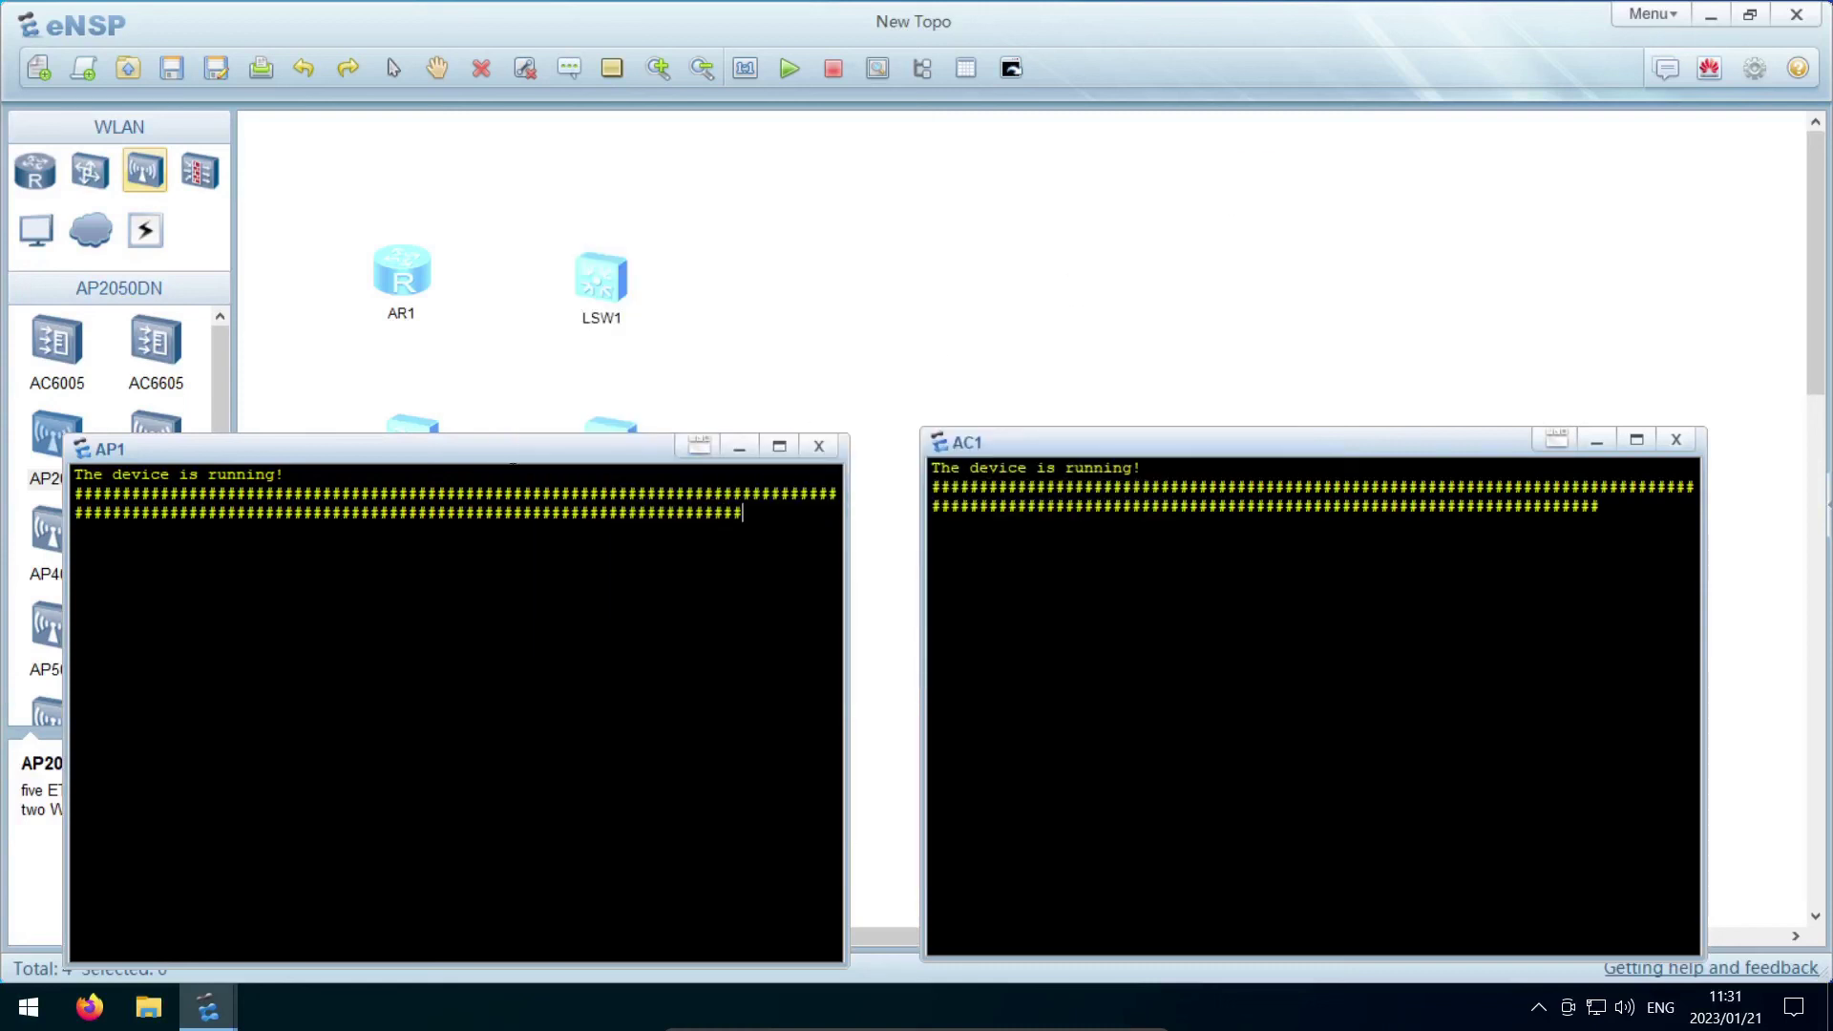